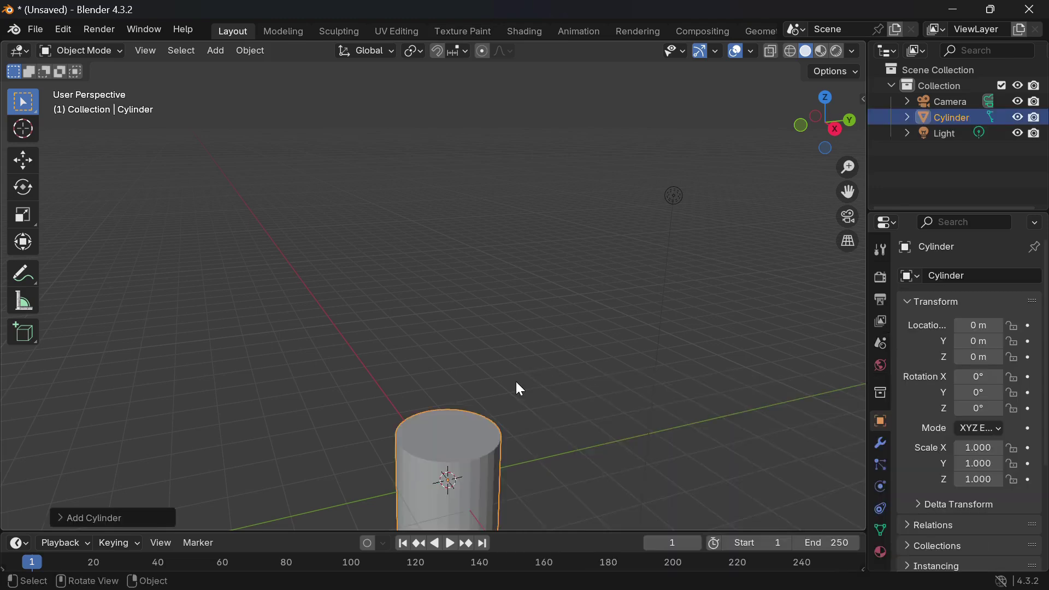
# - Scale the cylinder to about 0.167 in X and Y and about 2.09 in Z, forming a thin, tall shaft
pyautogui.press('KP_2')
pyautogui.press('KP_2')
pyautogui.scroll(-2, 516, 382)
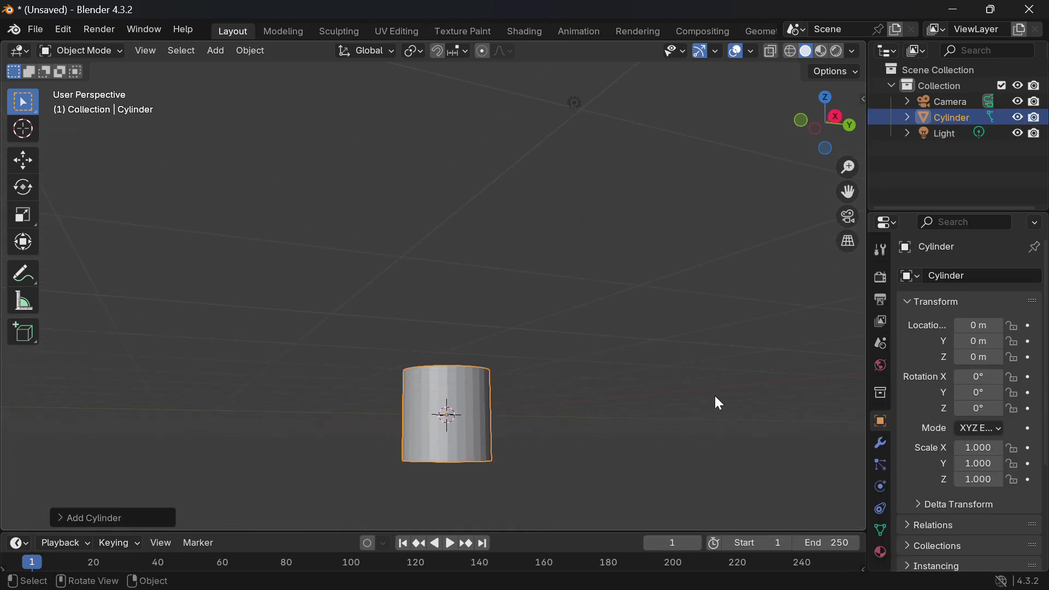
pyautogui.press('s')
pyautogui.hotkey('shift', 'z')
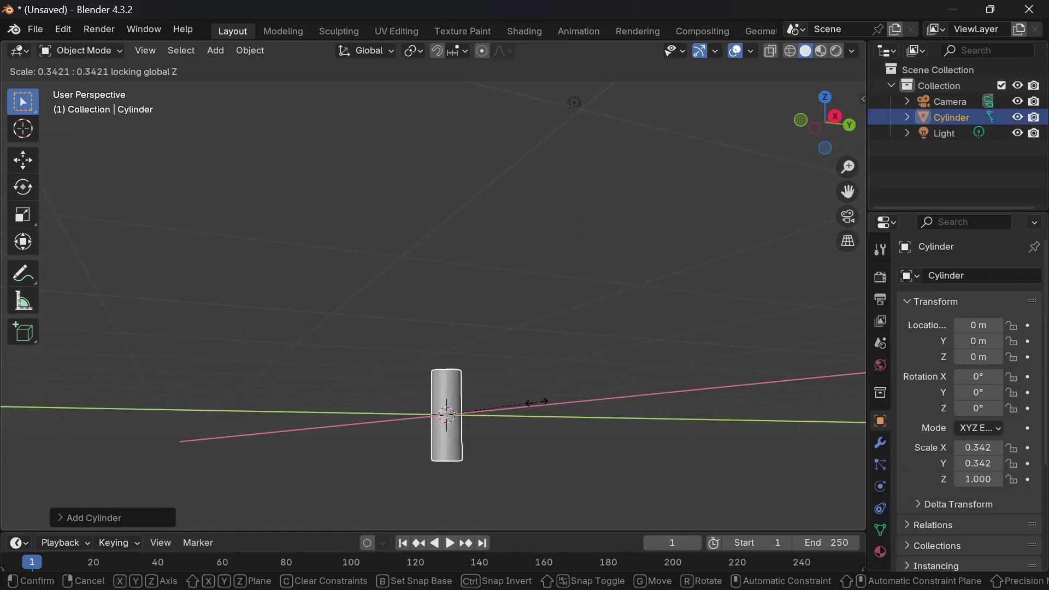
pyautogui.click(494, 414)
pyautogui.press('s')
pyautogui.press('z')
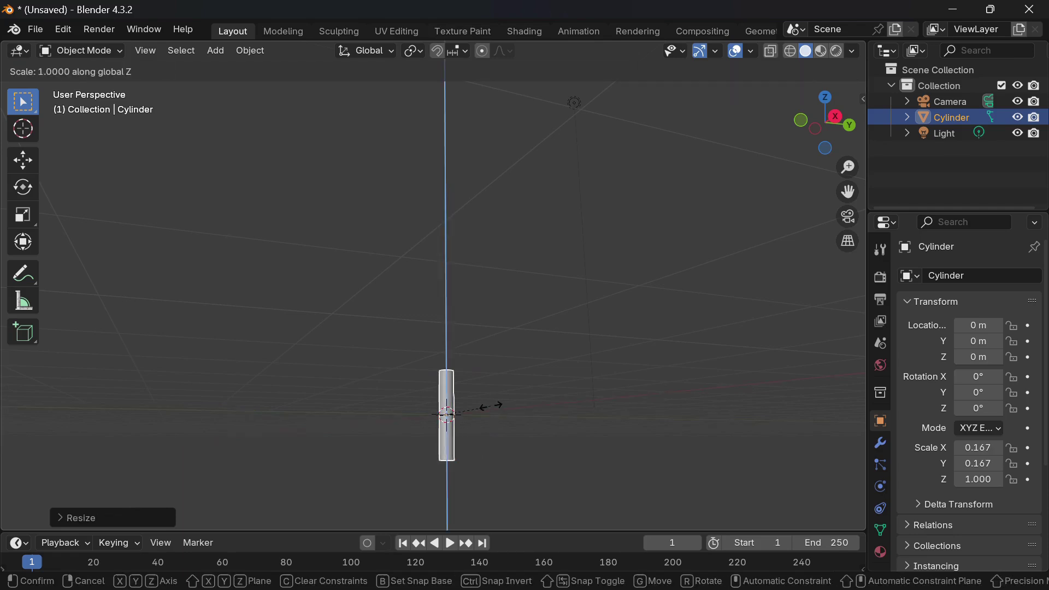
pyautogui.click(541, 391)
# - Raise the shaft along Z to a height of about 3.05 m above the origin
pyautogui.press('g')
pyautogui.press('z')
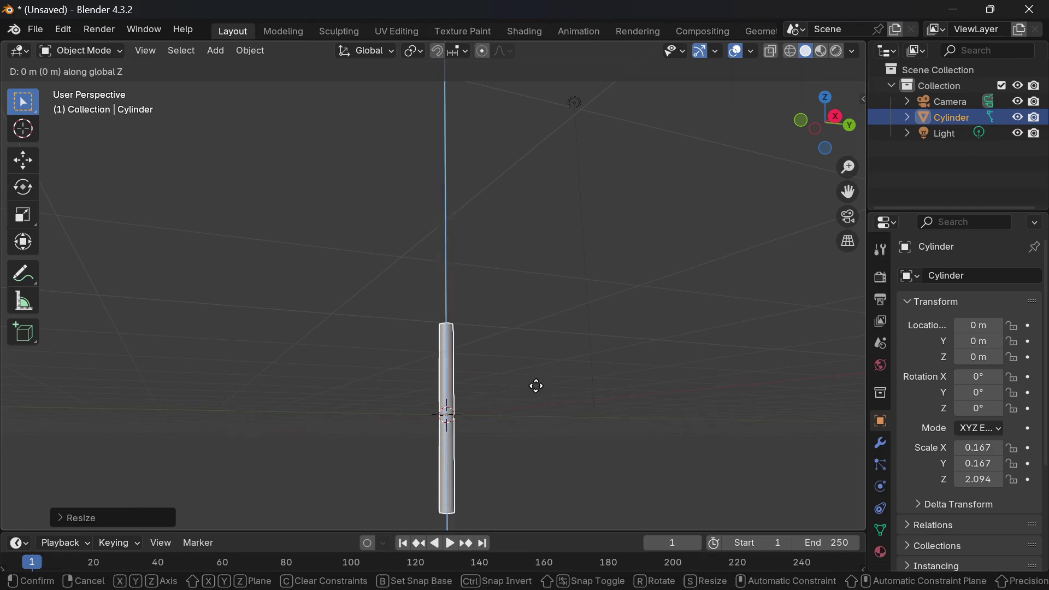
pyautogui.click(525, 287)
pyautogui.moveTo(525, 286); pyautogui.dragTo(528, 285, button='middle')
pyautogui.press('g')
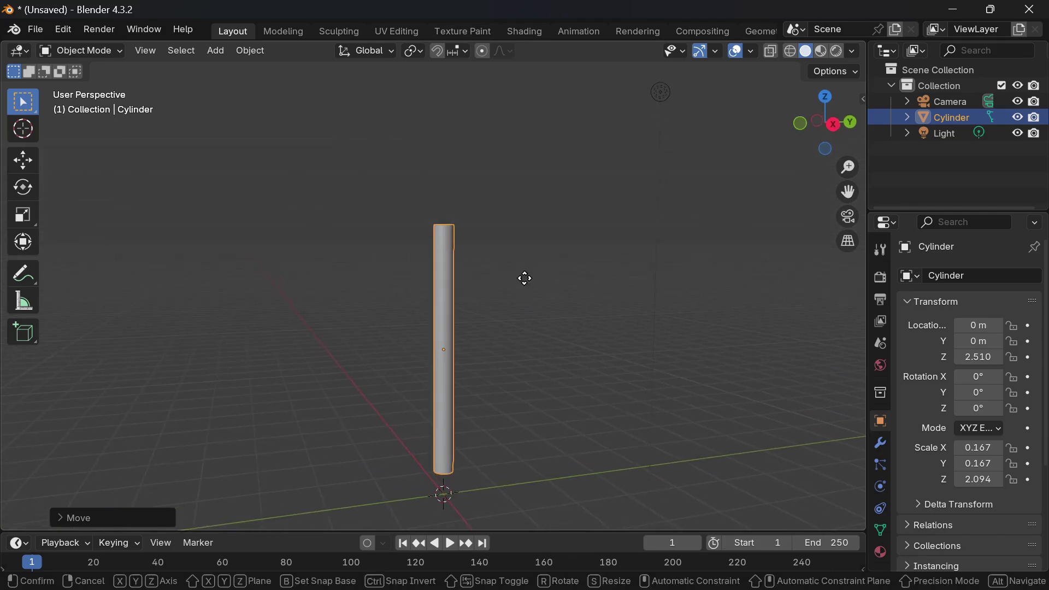
pyautogui.press('z')
pyautogui.click(525, 254)
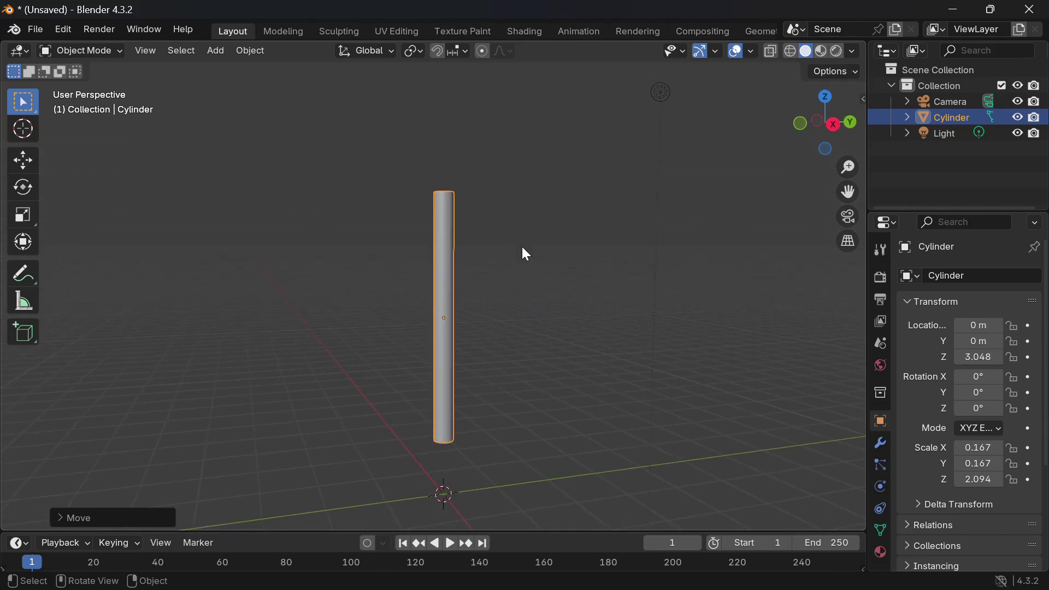
# - Enter Edit Mode on the shaft and select the edge loop around its lower end
pyautogui.press('Tab')
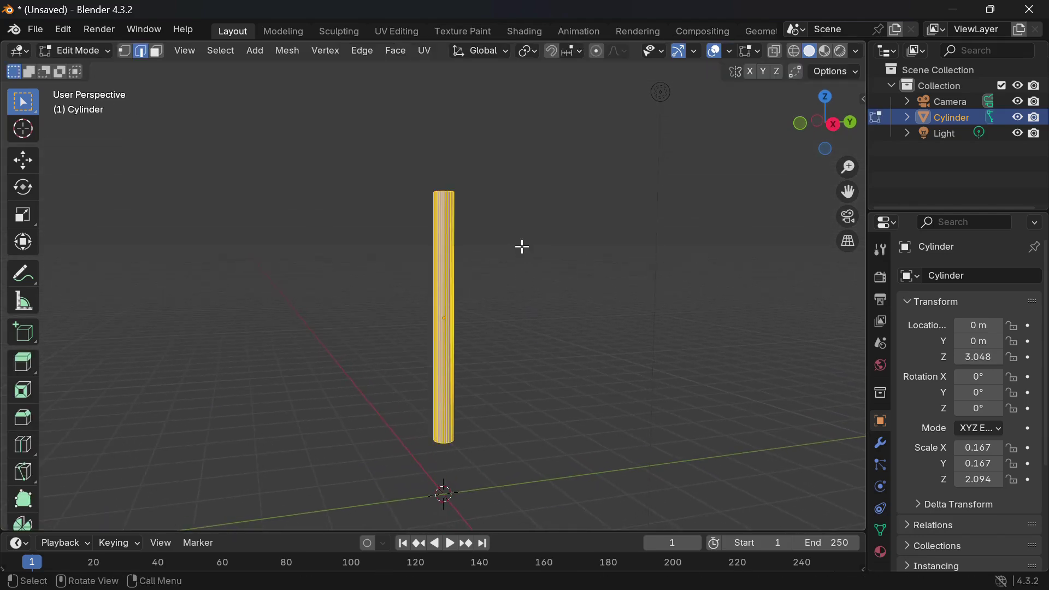
pyautogui.keyDown('alt'); pyautogui.click(449, 443); pyautogui.keyUp('alt')
pyautogui.moveTo(448, 446); pyautogui.dragTo(449, 445, button='middle')
pyautogui.press('g')
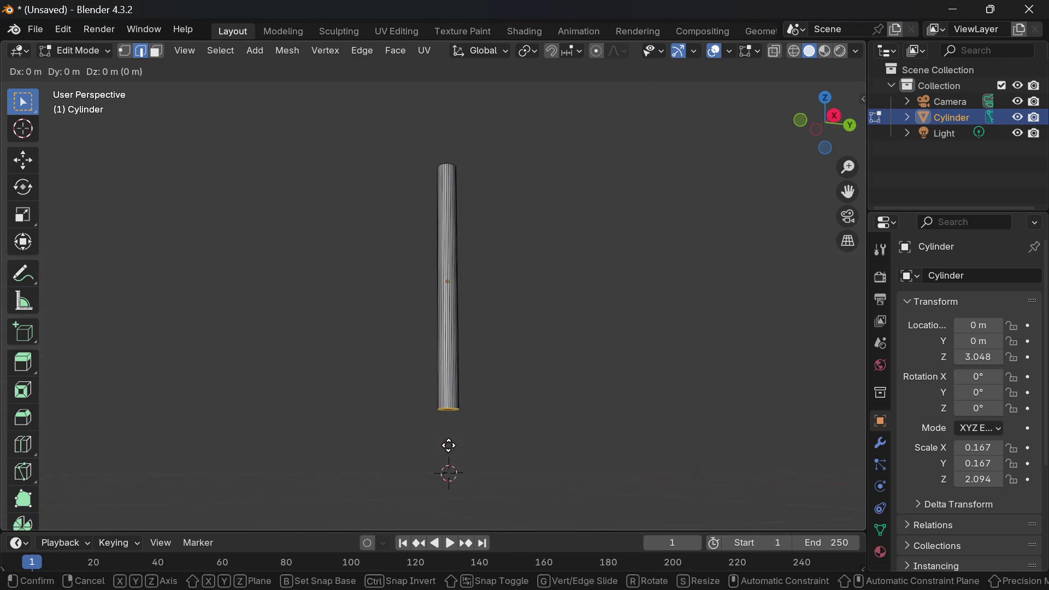
pyautogui.press('z')
pyautogui.rightClick(449, 476)
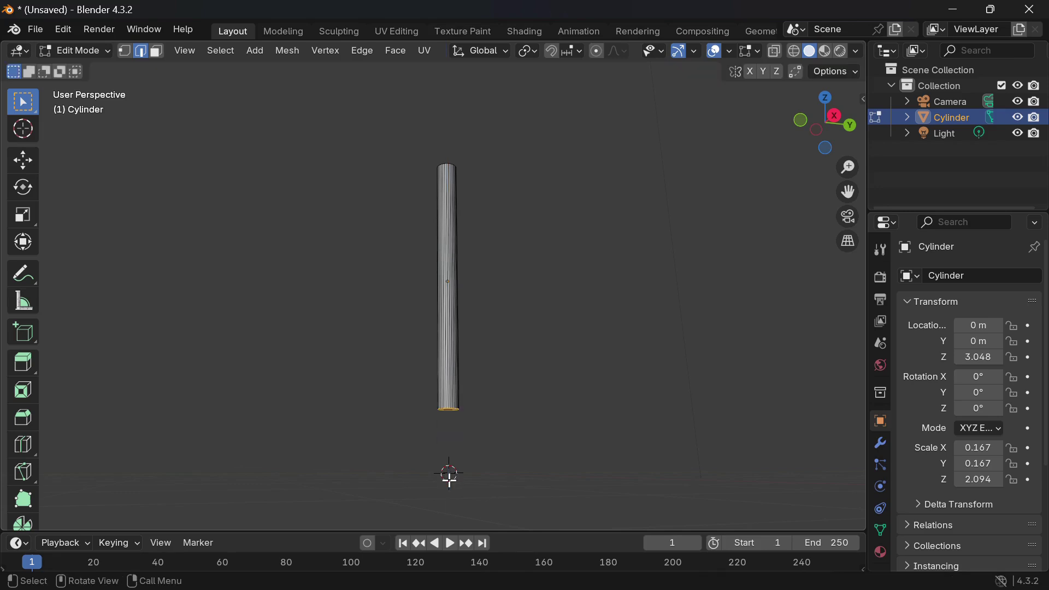
# - Extrude the shaft's lower edge loop about 0.53 m down along Z and collapse it into a pointed tip
pyautogui.press('g')
pyautogui.press('z')
pyautogui.press('z')
pyautogui.press('z')
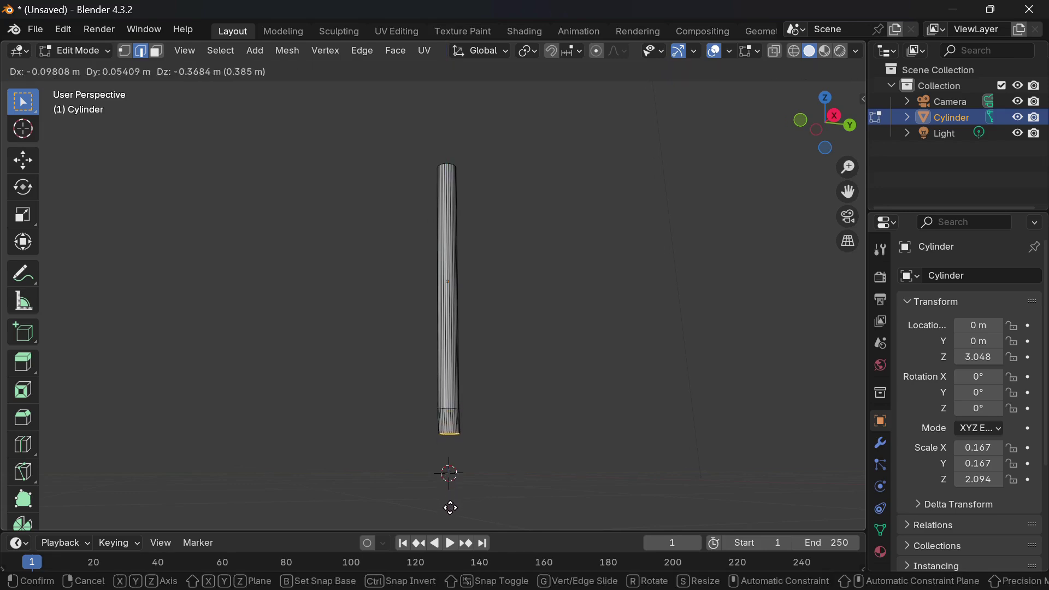
pyautogui.press('z')
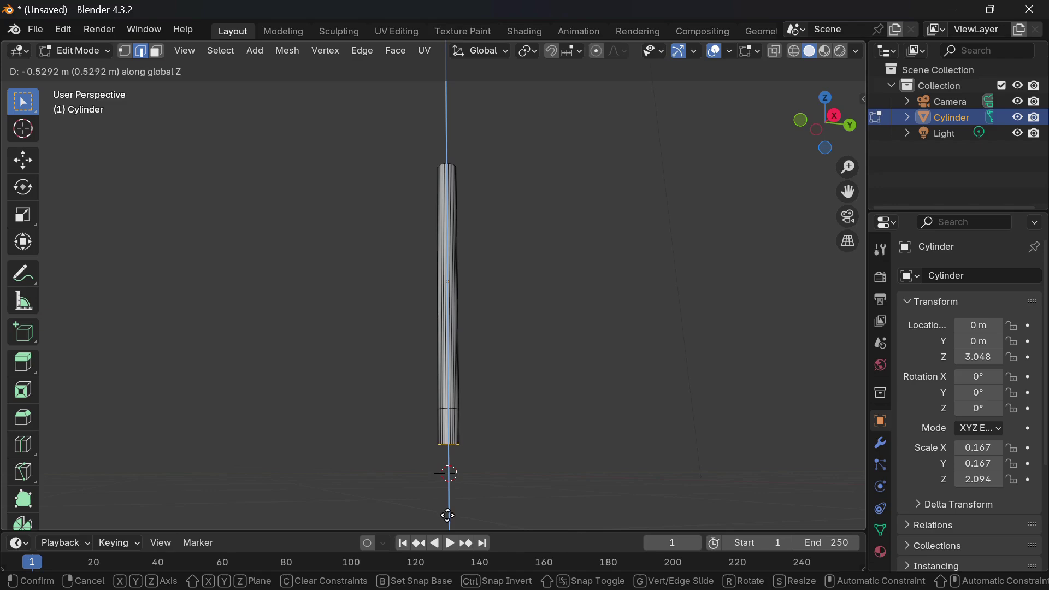
pyautogui.click(446, 515)
pyautogui.press('m')
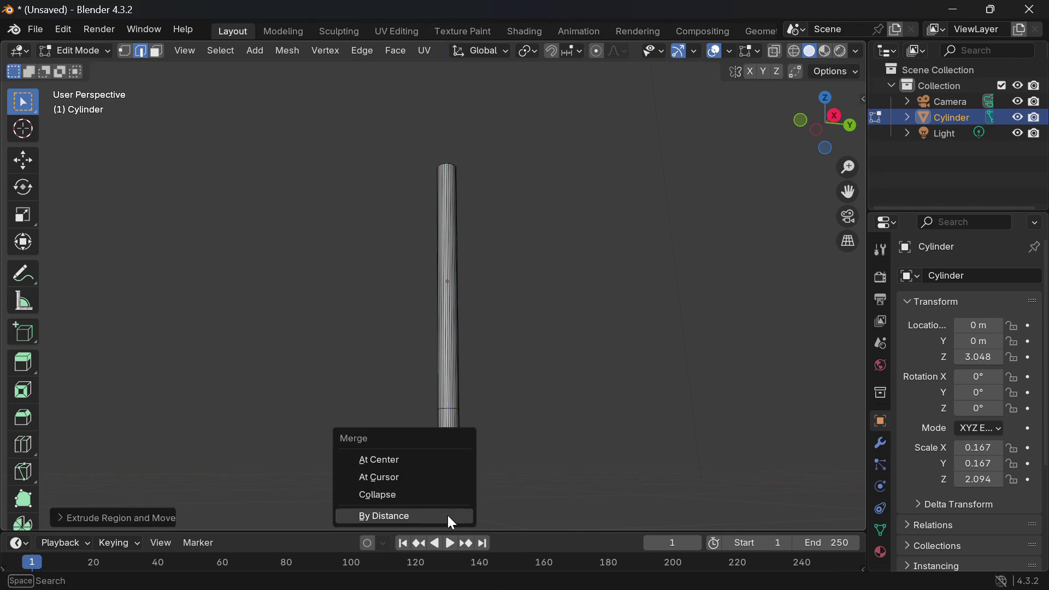
pyautogui.click(382, 499)
# - Delete the face that caps the upper end of the shaft
pyautogui.moveTo(498, 390); pyautogui.dragTo(505, 382, button='middle')
pyautogui.scroll(2, 503, 381)
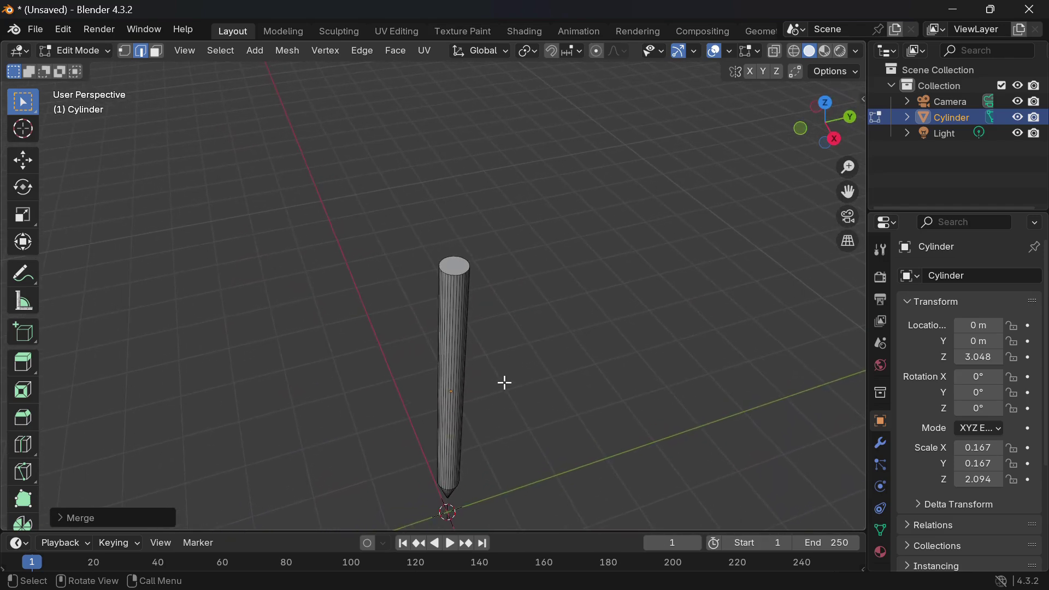
pyautogui.click(153, 50)
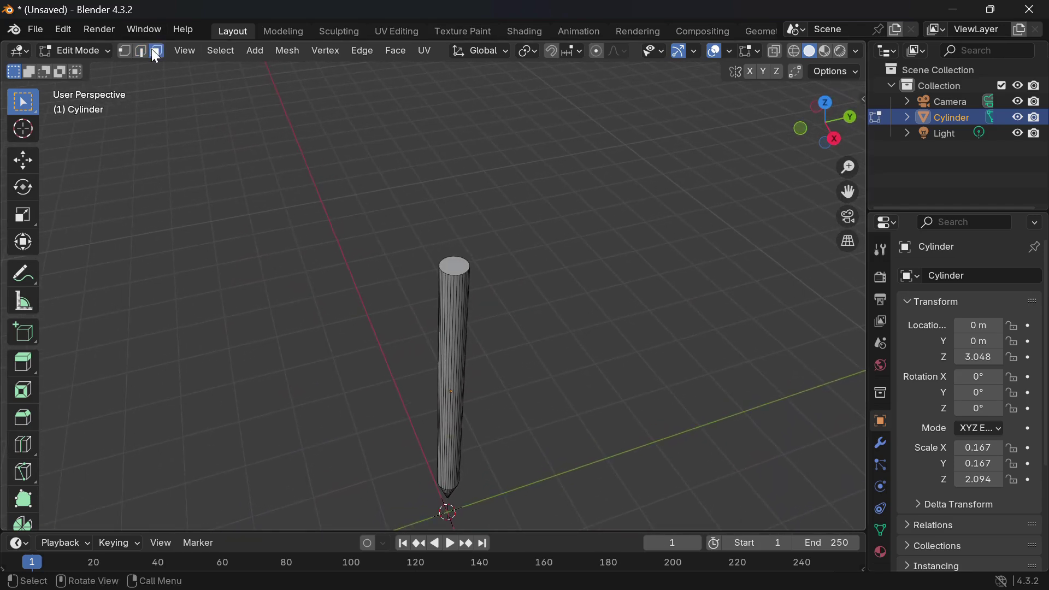
pyautogui.click(461, 267)
pyautogui.press('x')
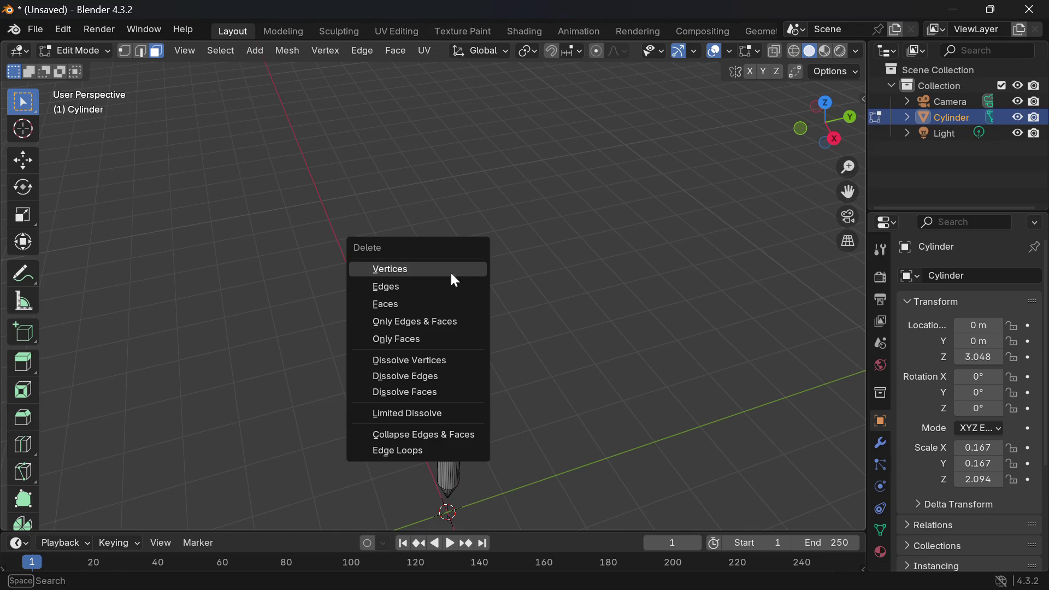
pyautogui.click(379, 312)
# - Extrude the shaft's upper edge loop in place and scale it outward into a wide, flat rim
pyautogui.scroll(3, 551, 304)
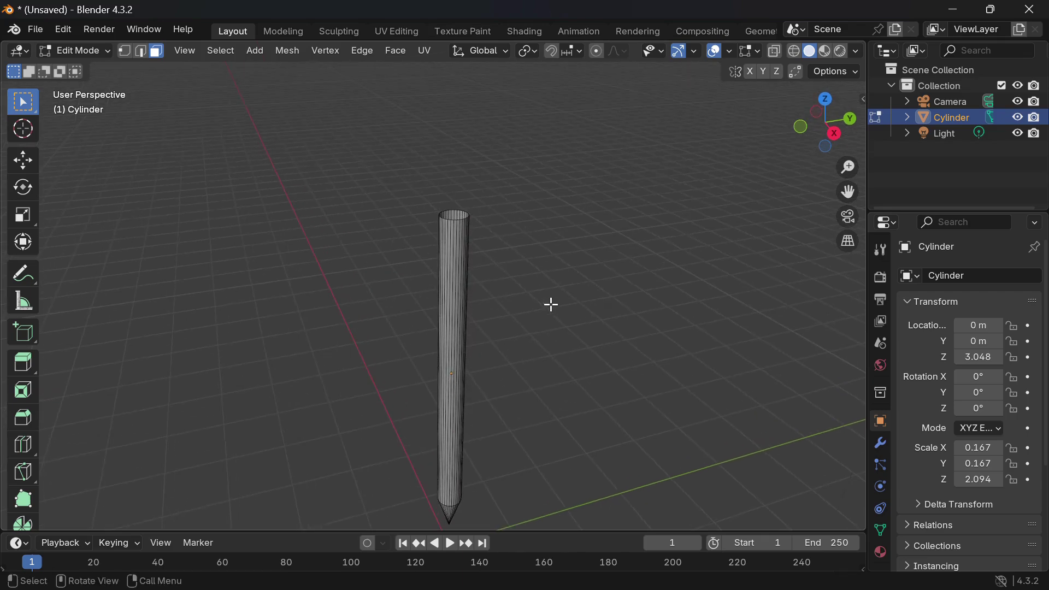
pyautogui.moveTo(550, 305); pyautogui.dragTo(537, 419, button='middle')
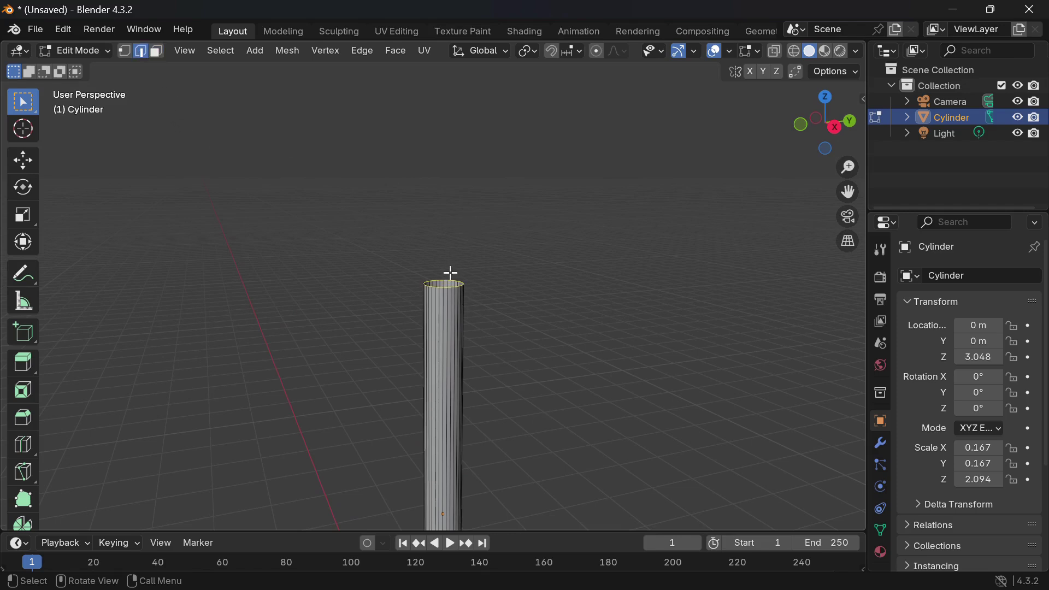
pyautogui.moveTo(450, 273)
pyautogui.mouseDown(button='middle')
pyautogui.moveTo(450, 259)
pyautogui.moveTo(450, 273)
pyautogui.mouseUp(button='middle')
pyautogui.scroll(3, 451, 272)
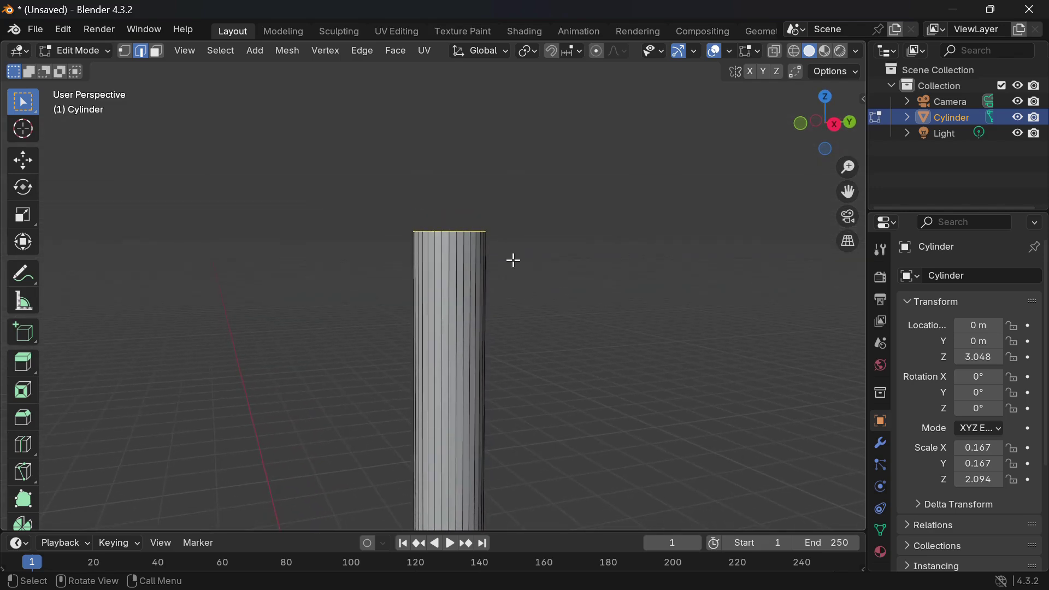
pyautogui.press('s')
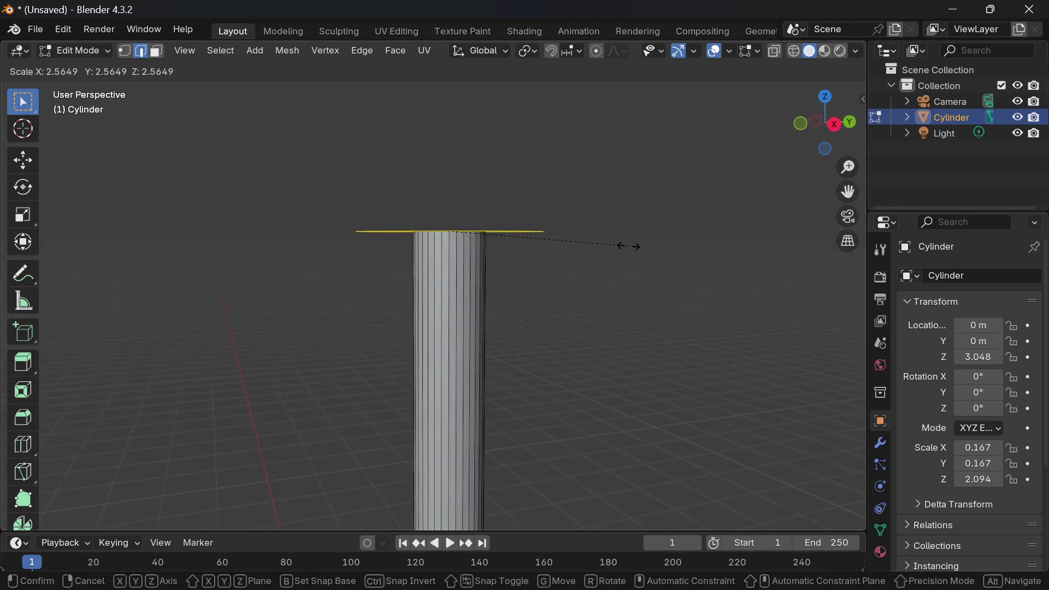
pyautogui.click(681, 239)
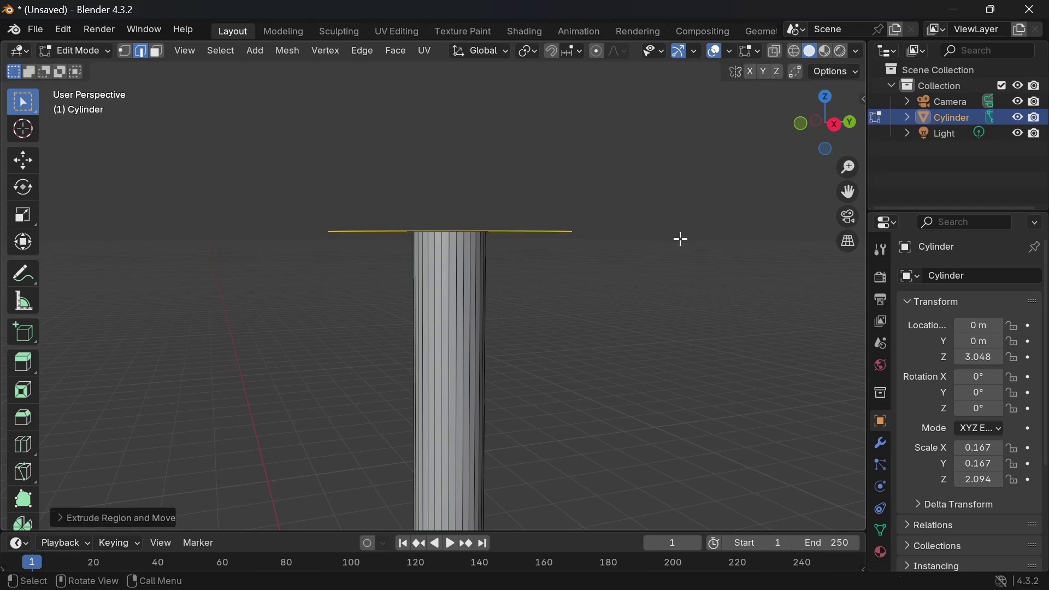
# - Raise the outer rim about 0.13 m along Z and enlarge it by a factor of about 1.05
pyautogui.press('e')
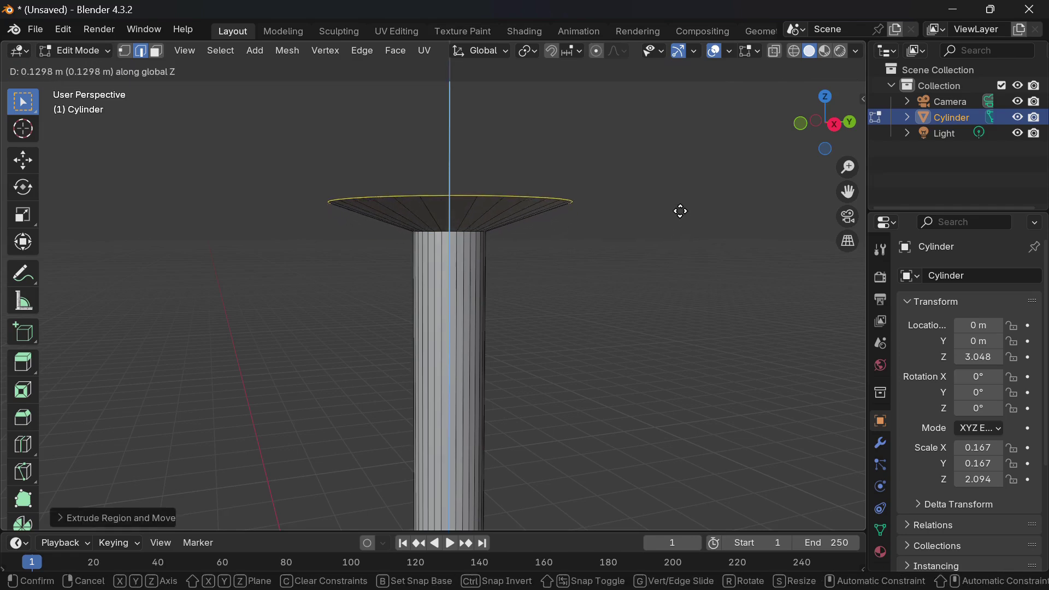
pyautogui.click(681, 213)
pyautogui.press('s')
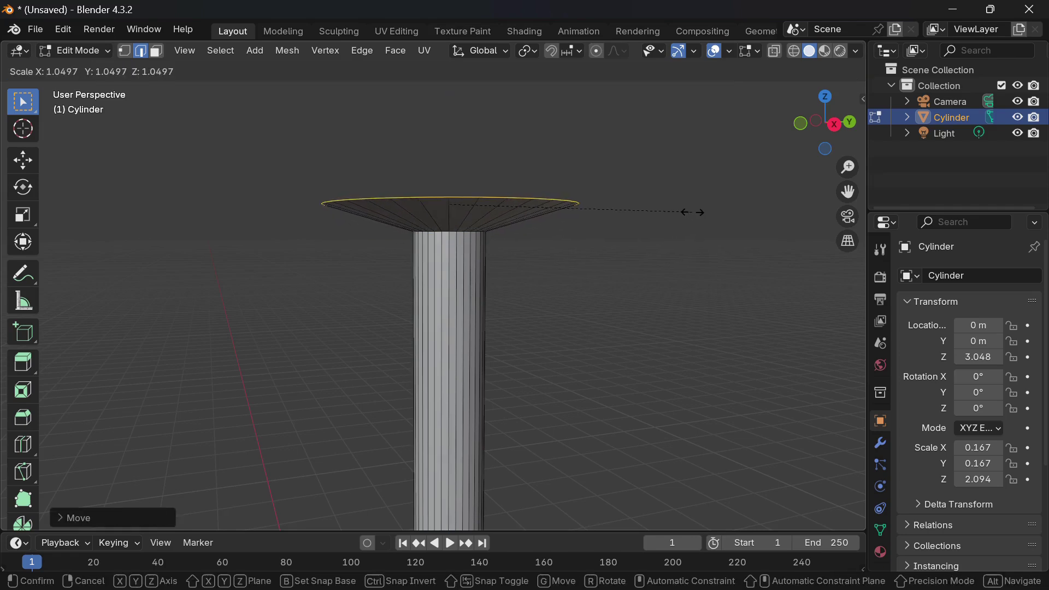
pyautogui.click(692, 213)
# - Extrude the outer rim about 0.08 m up along Z and fill its opening with a face
pyautogui.press('e')
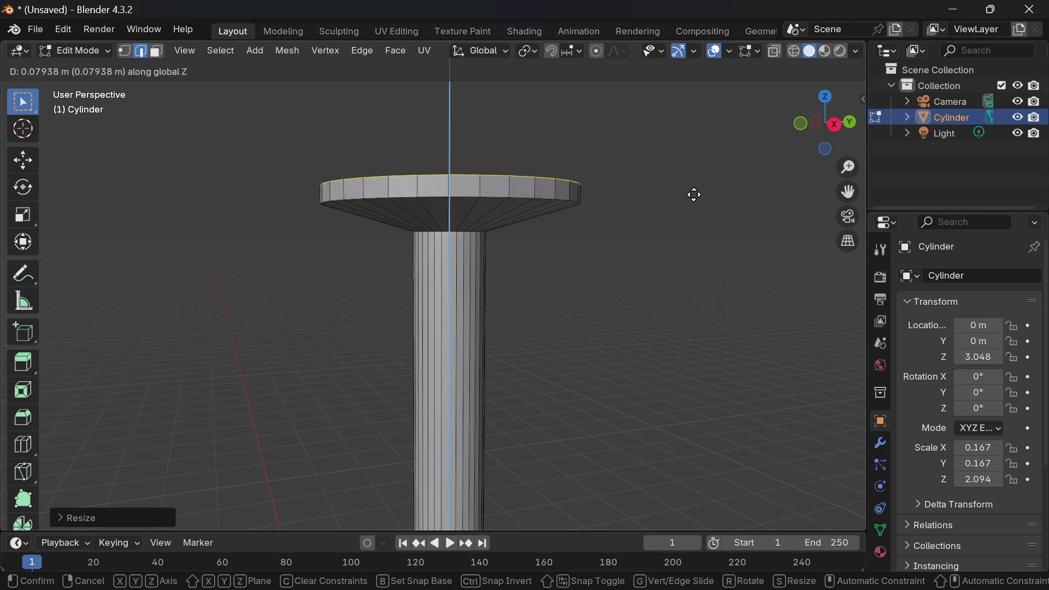
pyautogui.click(694, 195)
pyautogui.press('KP_8')
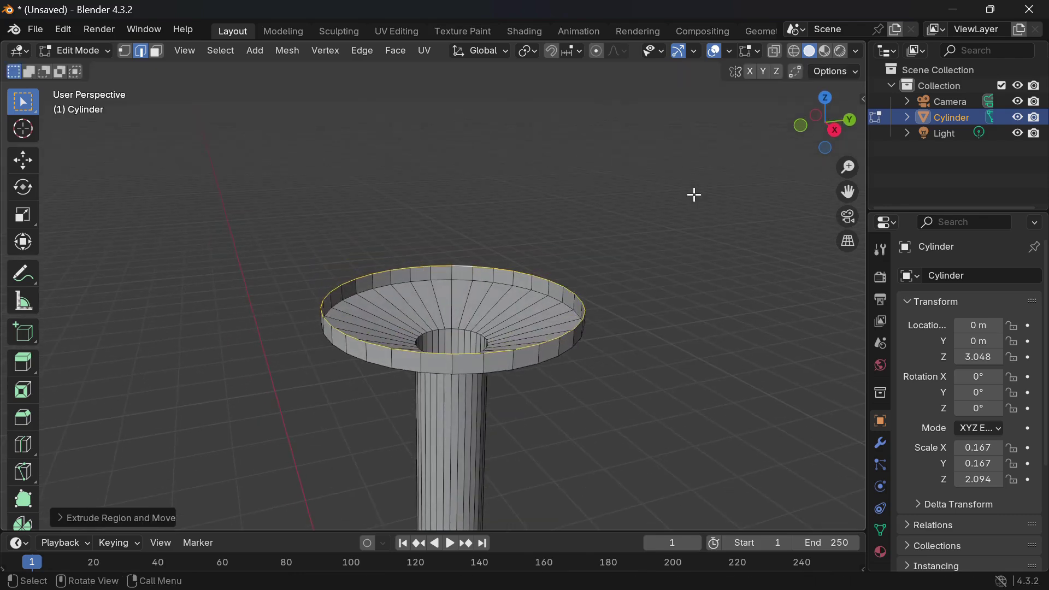
pyautogui.press('f')
# - Add one loop cut around the shaft and slide it to just below the head
pyautogui.press('KP_2')
pyautogui.press('KP_2')
pyautogui.press('KP_2')
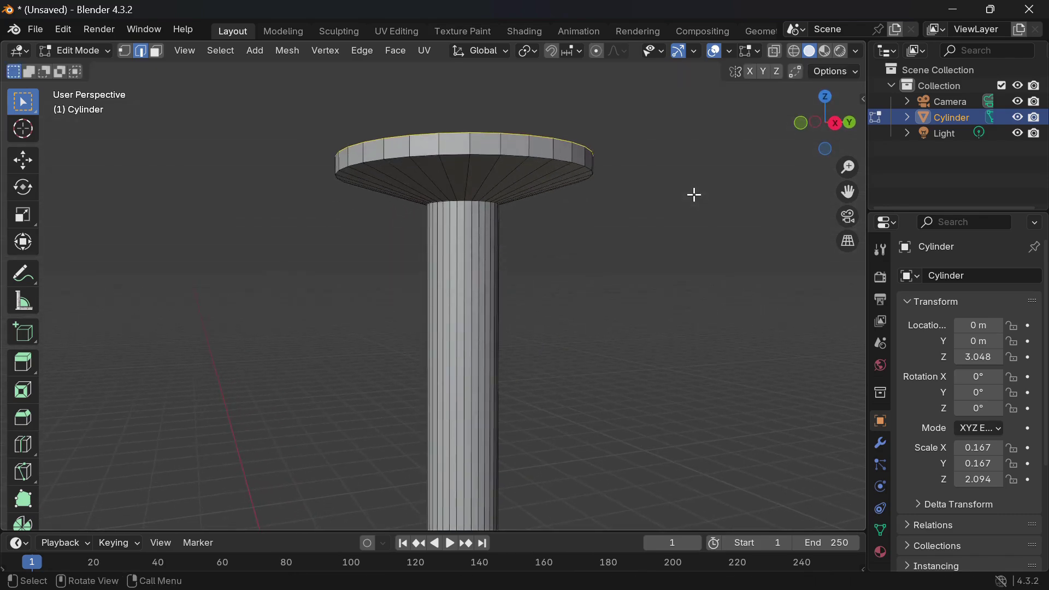
pyautogui.press('KP_8')
pyautogui.press('KP_8')
pyautogui.press('KP_8')
pyautogui.press('KP_2')
pyautogui.press('KP_2')
pyautogui.press('KP_2')
pyautogui.press('KP_2')
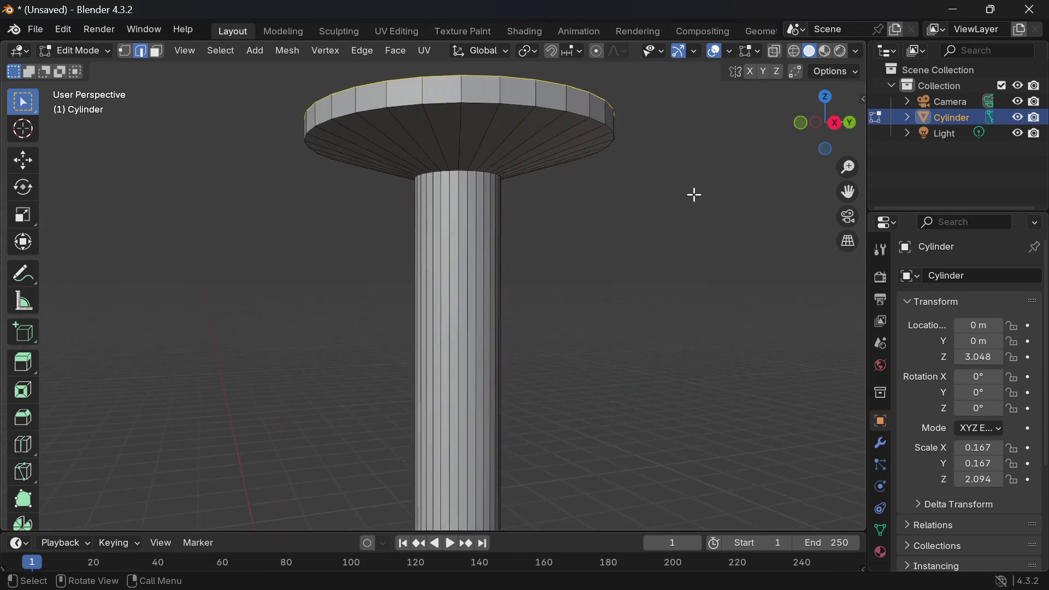
pyautogui.hotkey('ctrl', 'r')
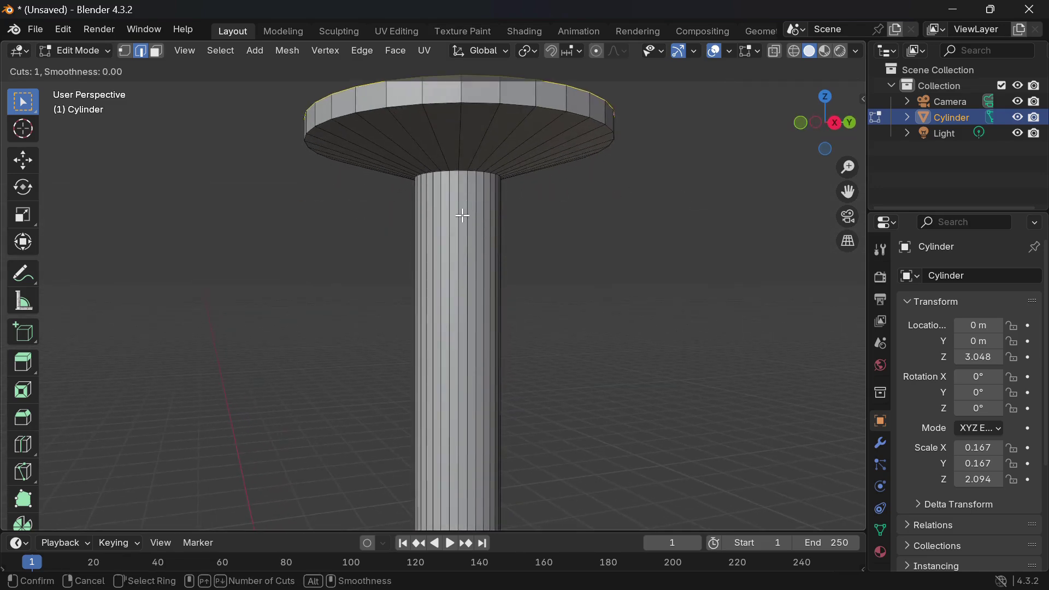
pyautogui.click(462, 216)
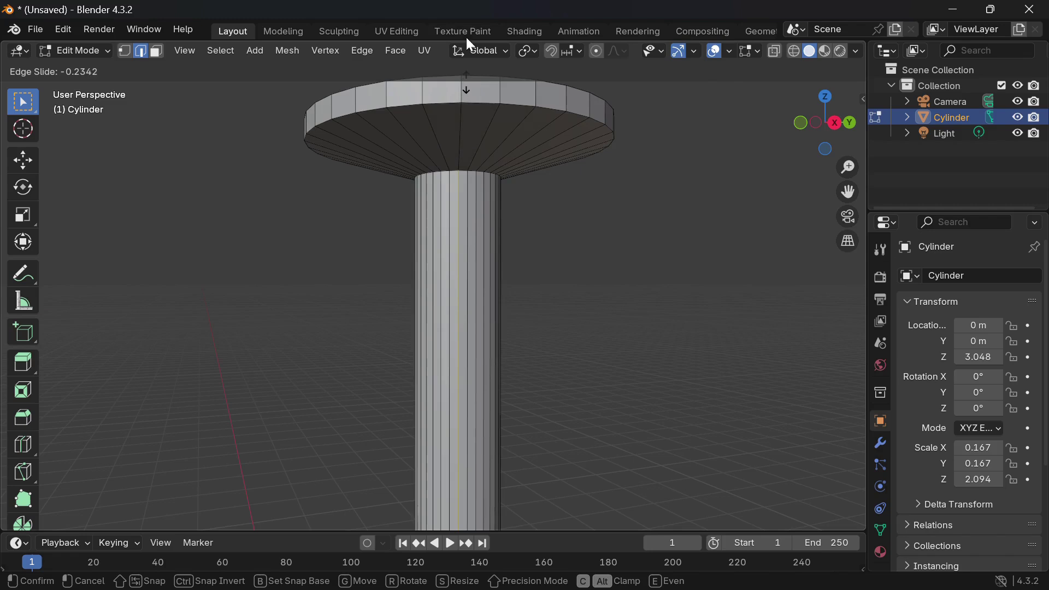
pyautogui.click(446, 159)
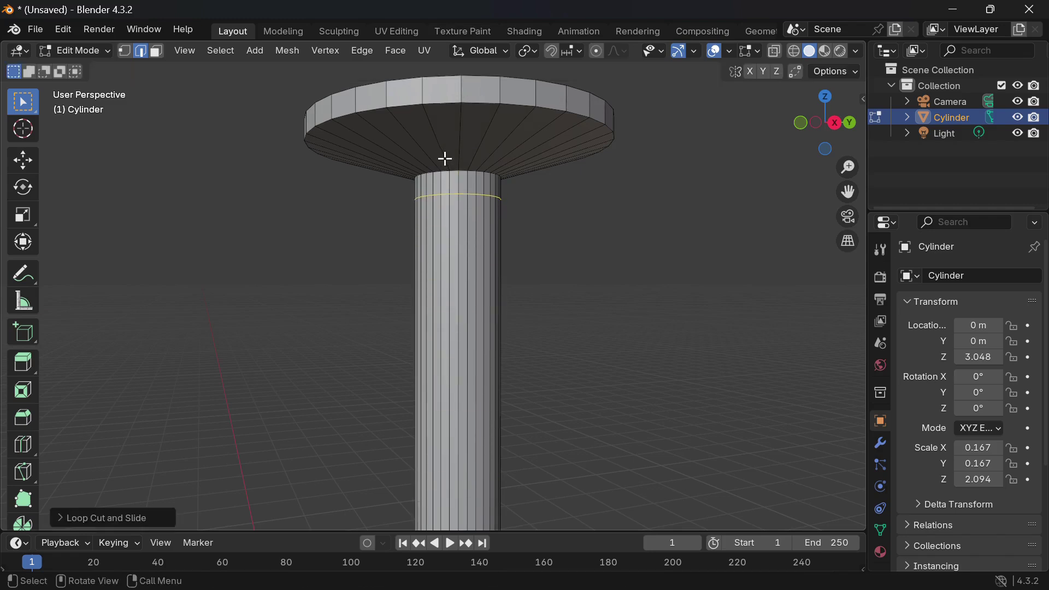
# - Scale the edge loop where the shaft meets the head outward to form a flared neck
pyautogui.keyDown('alt'); pyautogui.click(455, 167); pyautogui.keyUp('alt')
pyautogui.press('s')
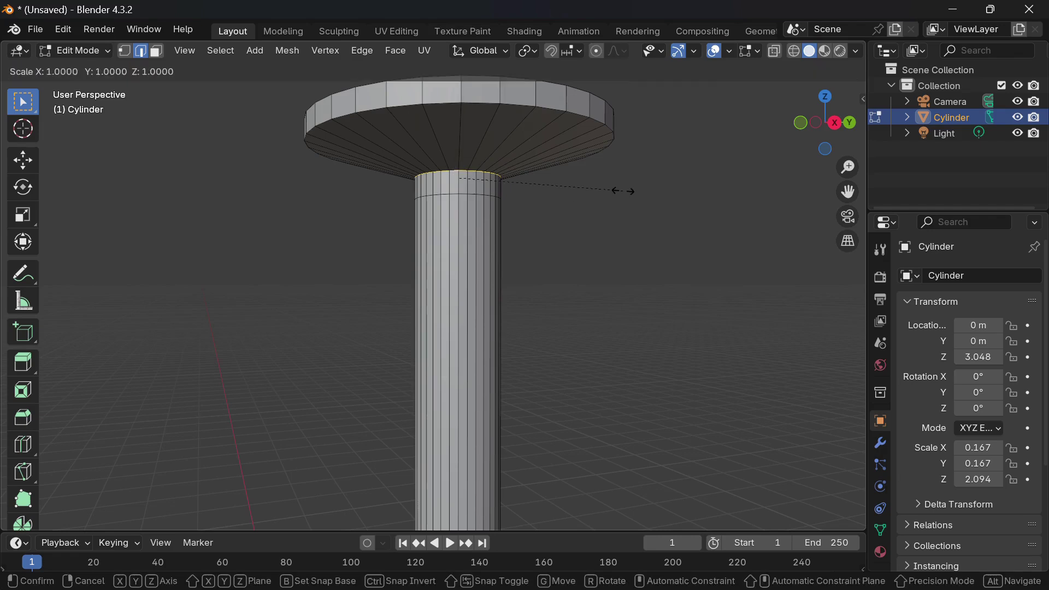
pyautogui.click(698, 198)
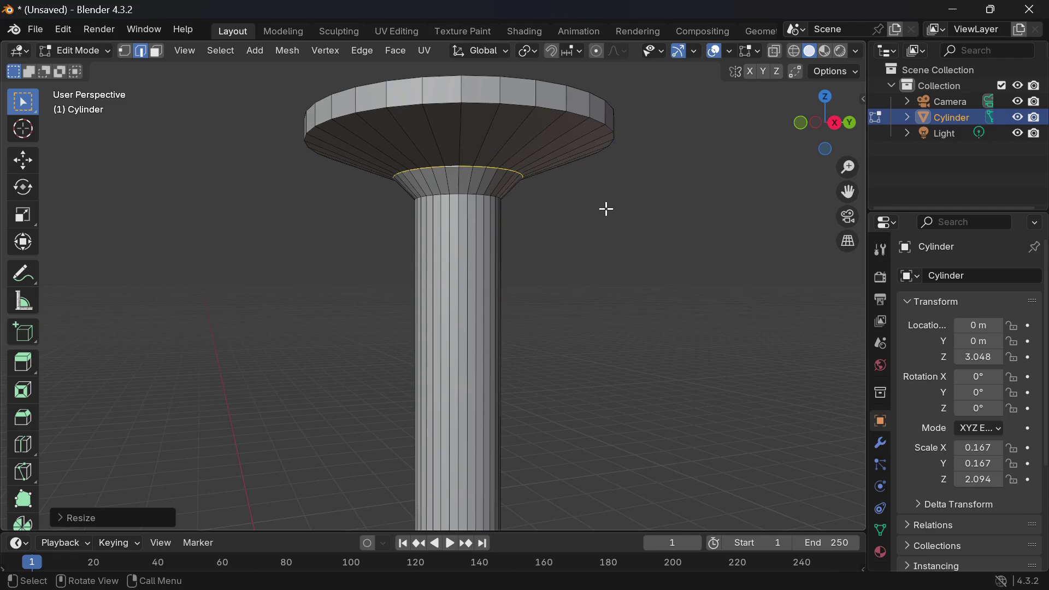
# - Bevel the edge loop at the base of the flared neck with 5 segments
pyautogui.keyDown('alt'); pyautogui.click(464, 194); pyautogui.keyUp('alt')
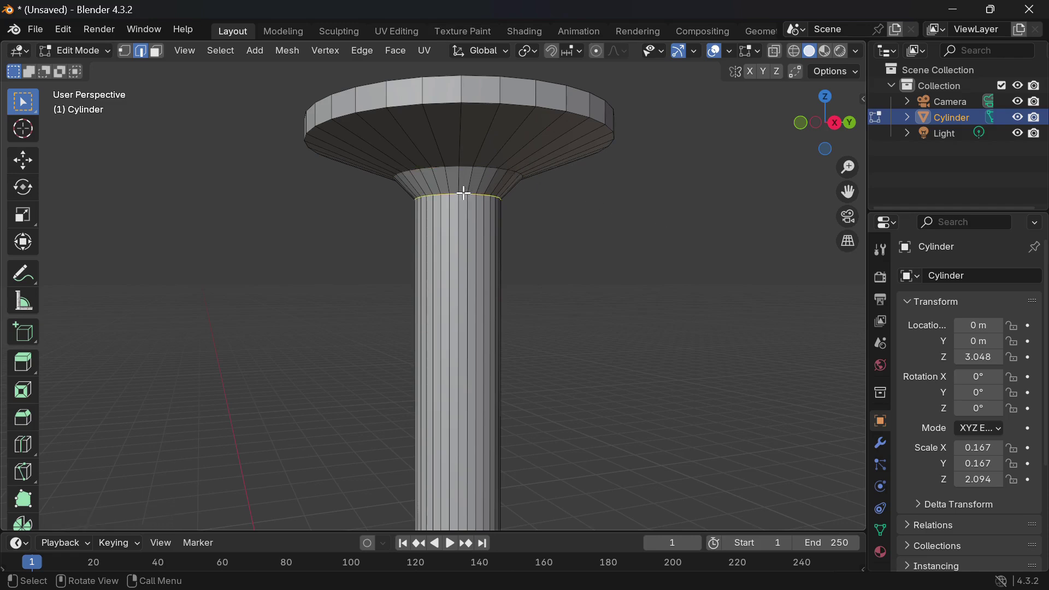
pyautogui.hotkey('ctrl', 'b')
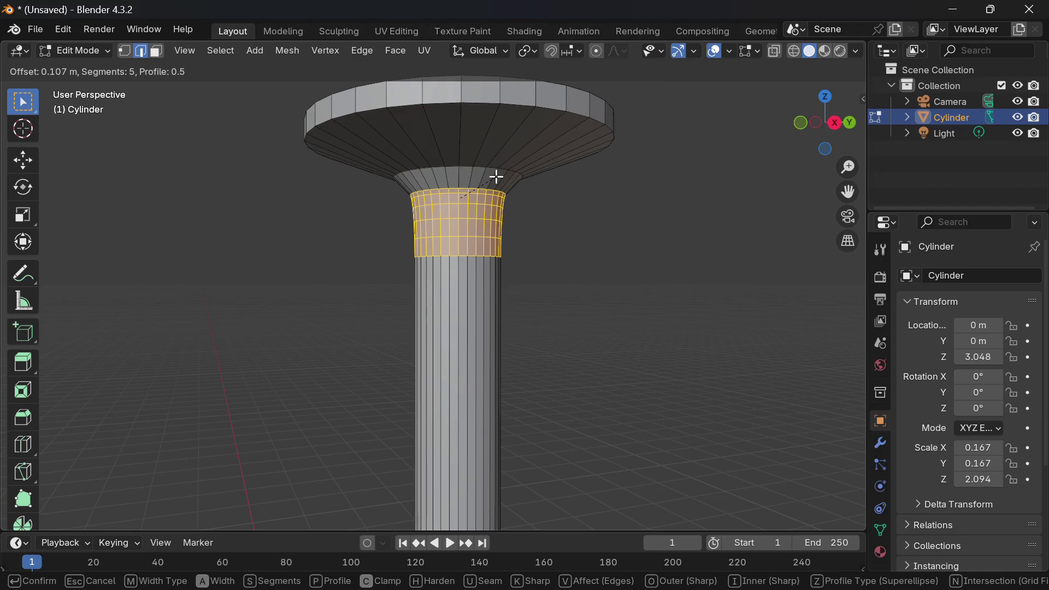
pyautogui.click(506, 174)
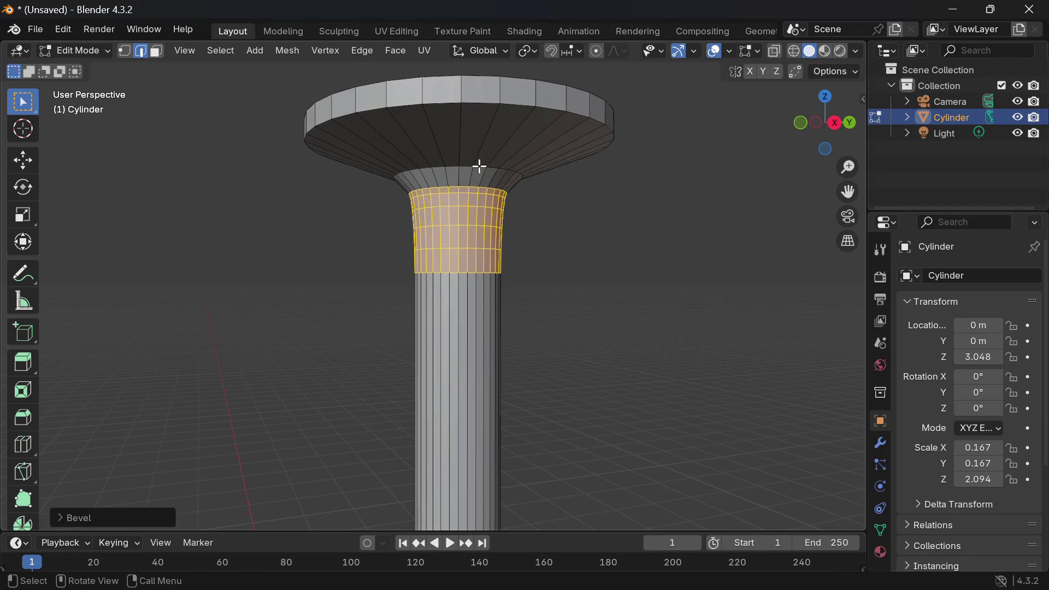
# - Bevel the edge loop where the flared neck meets the underside of the head with 5 segments
pyautogui.keyDown('alt'); pyautogui.click(479, 167); pyautogui.keyUp('alt')
pyautogui.hotkey('ctrl', 'b')
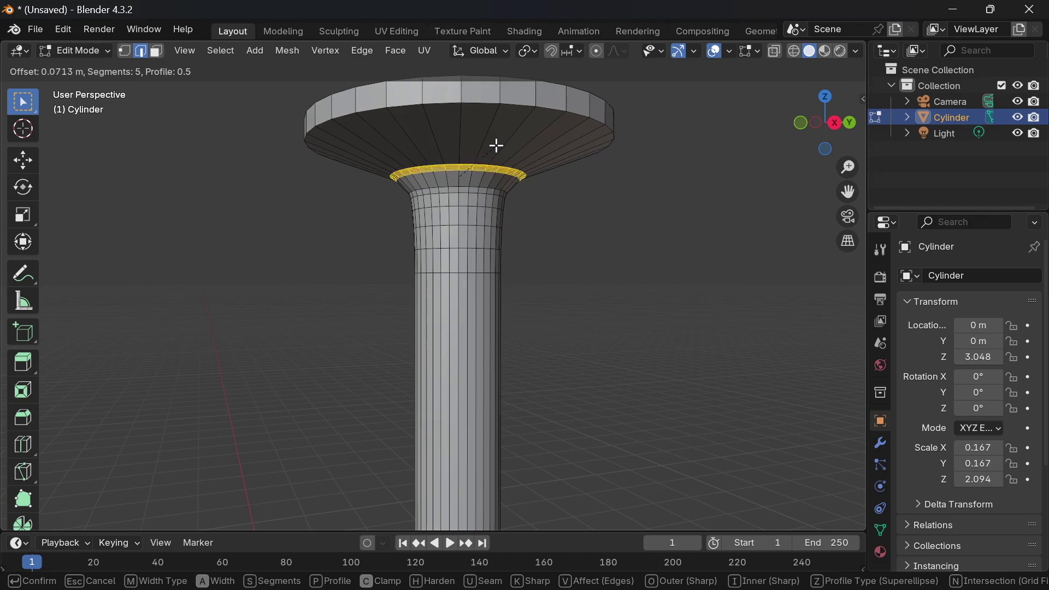
pyautogui.click(599, 55)
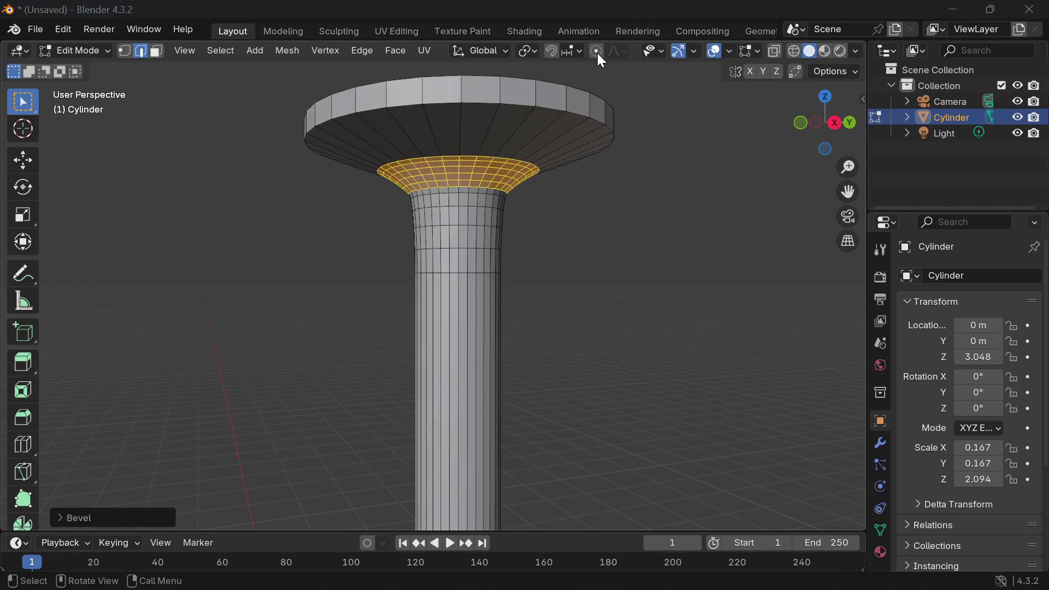
pyautogui.moveTo(656, 131); pyautogui.dragTo(655, 177, button='middle')
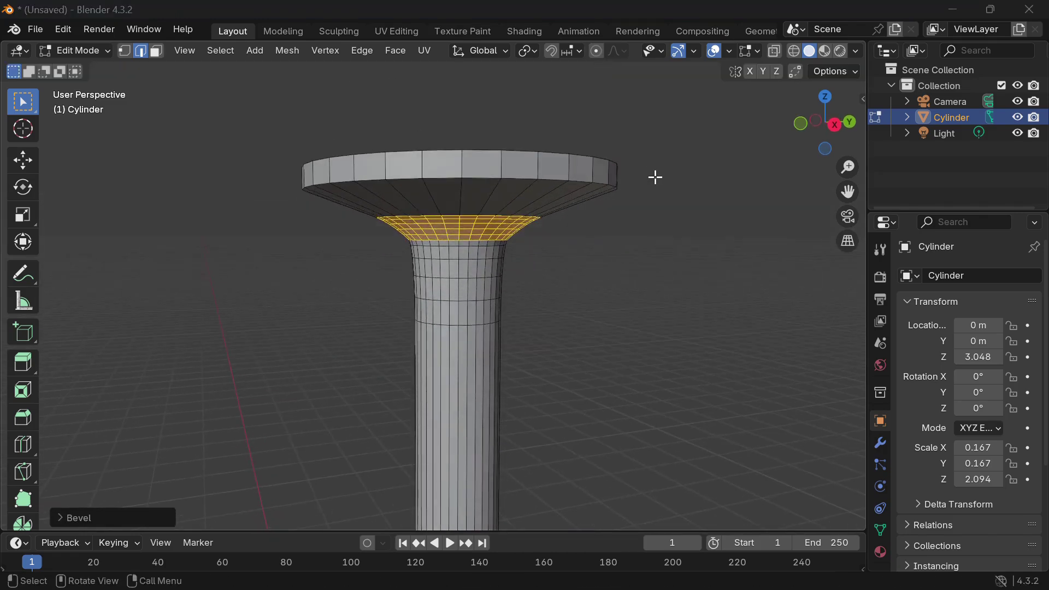
pyautogui.click(671, 205)
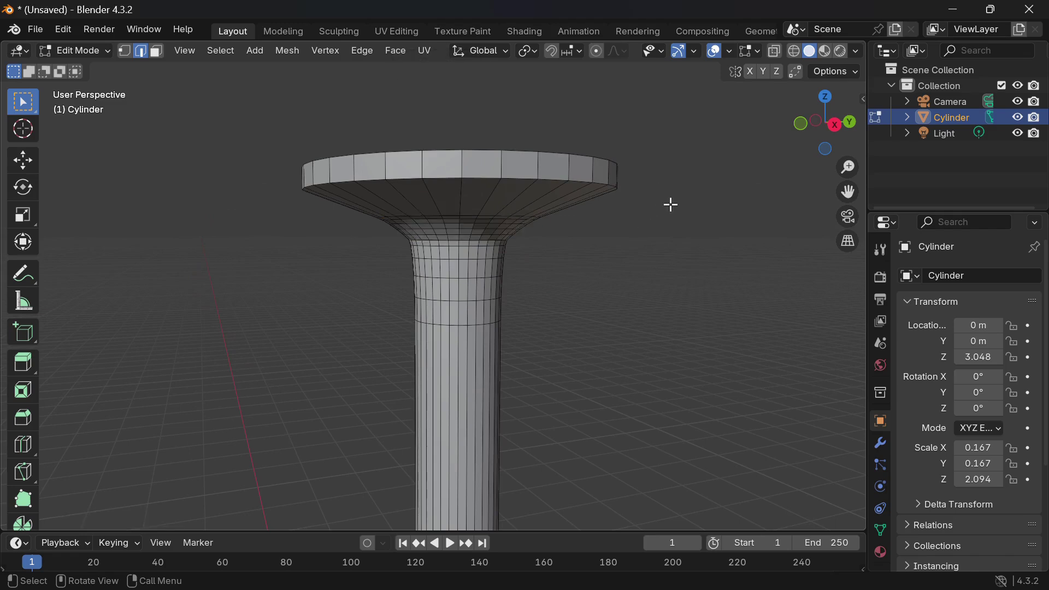
# - Apply Shade Auto Smooth to the nail in Object Mode
pyautogui.press('Tab')
pyautogui.moveTo(617, 232); pyautogui.dragTo(617, 224, button='middle')
pyautogui.rightClick(439, 208)
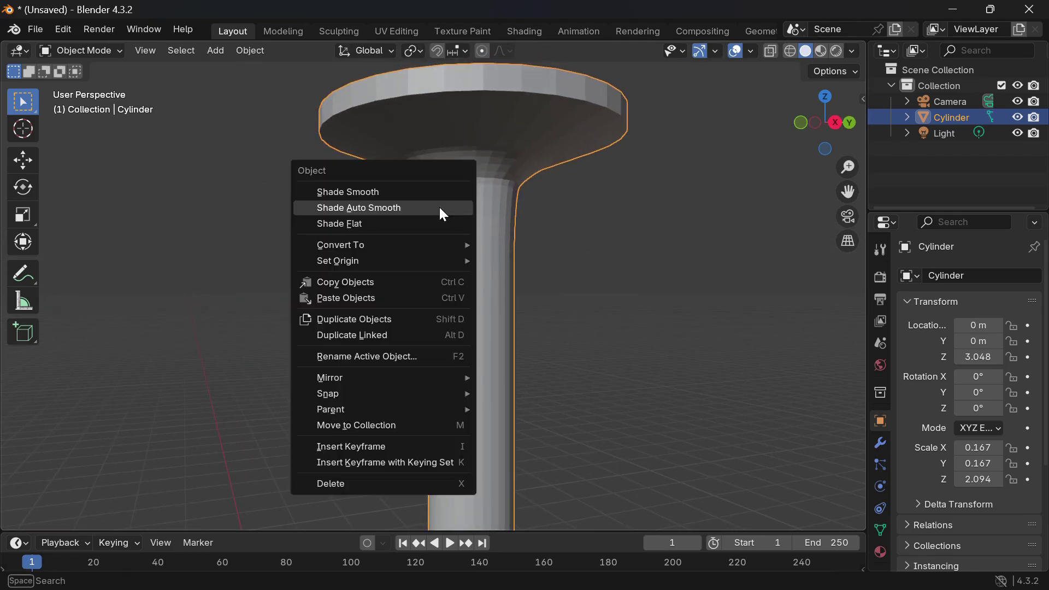
pyautogui.click(384, 207)
pyautogui.moveTo(539, 201); pyautogui.dragTo(536, 203, button='middle')
# - Dissolve the extra edge loop between the two beveled sections of the neck
pyautogui.press('Tab')
pyautogui.scroll(4, 498, 235)
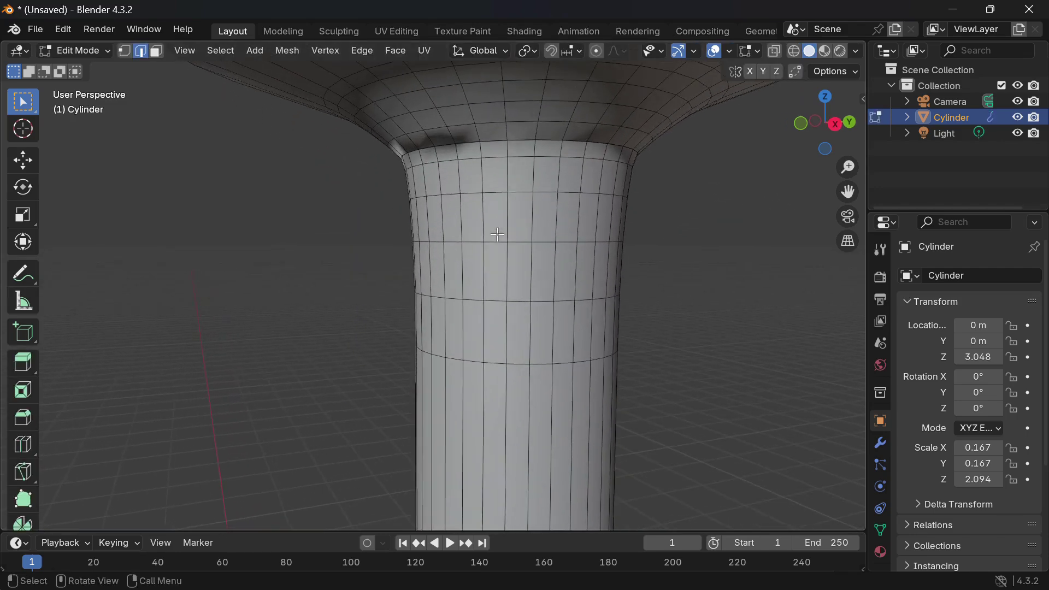
pyautogui.keyDown('alt'); pyautogui.click(488, 137); pyautogui.keyUp('alt')
pyautogui.hotkey('ctrl', 'x')
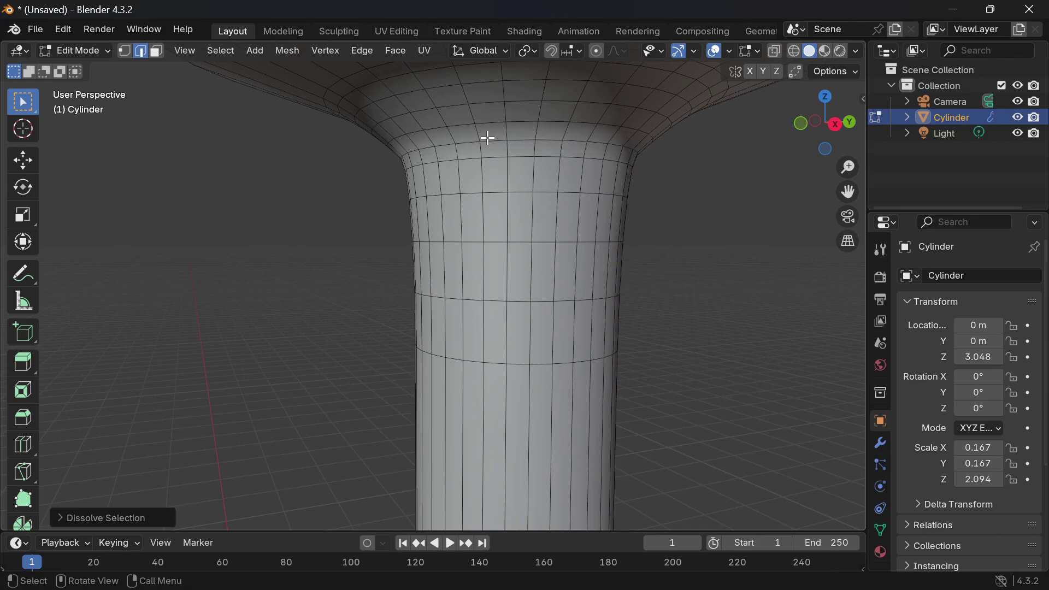
pyautogui.scroll(-5, 488, 138)
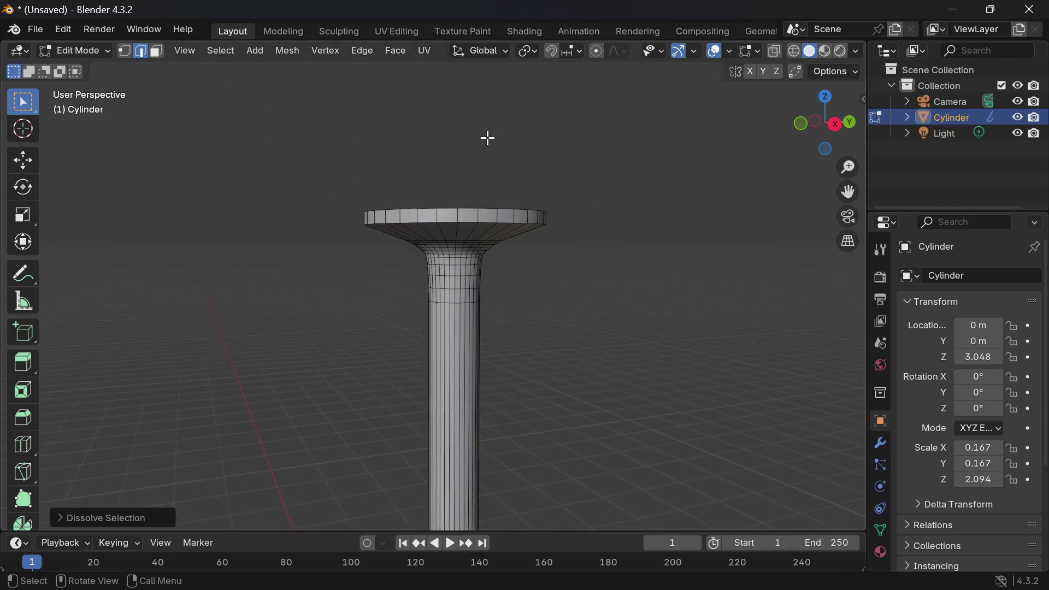
# - Return to Object Mode and reapply Shade Auto Smooth to the cleaned-up nail
pyautogui.press('Tab')
pyautogui.moveTo(488, 138); pyautogui.dragTo(487, 143, button='middle')
pyautogui.rightClick(464, 199)
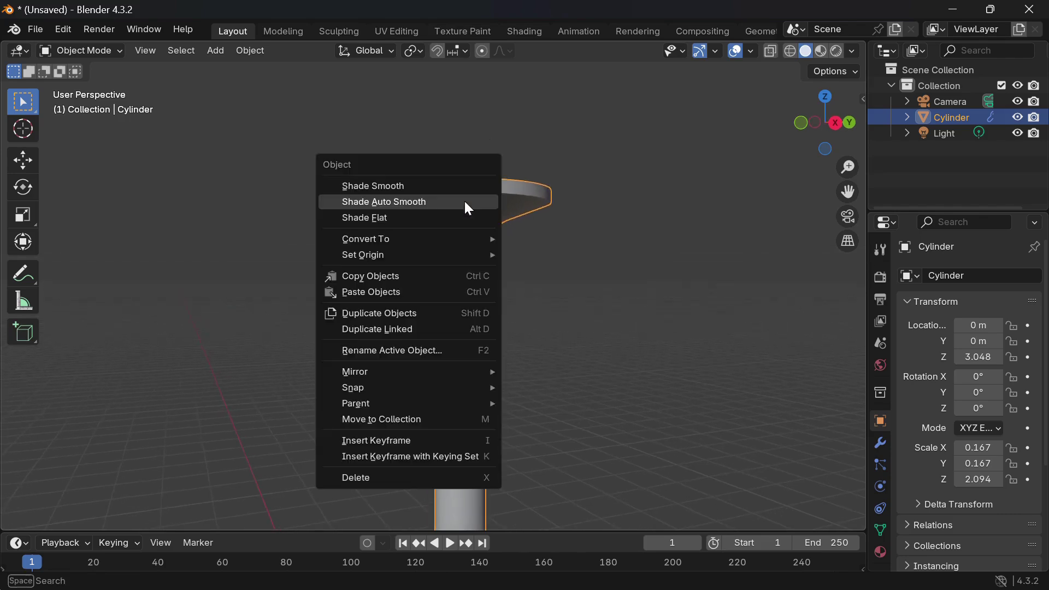
pyautogui.click(465, 202)
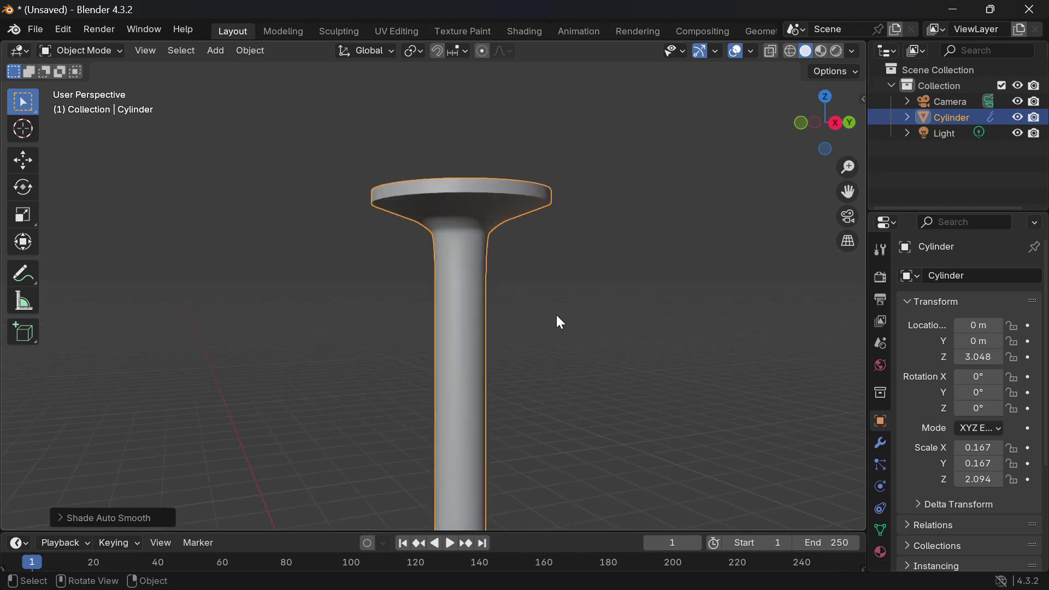
pyautogui.moveTo(556, 317); pyautogui.dragTo(559, 322, button='middle')
pyautogui.scroll(-5, 556, 316)
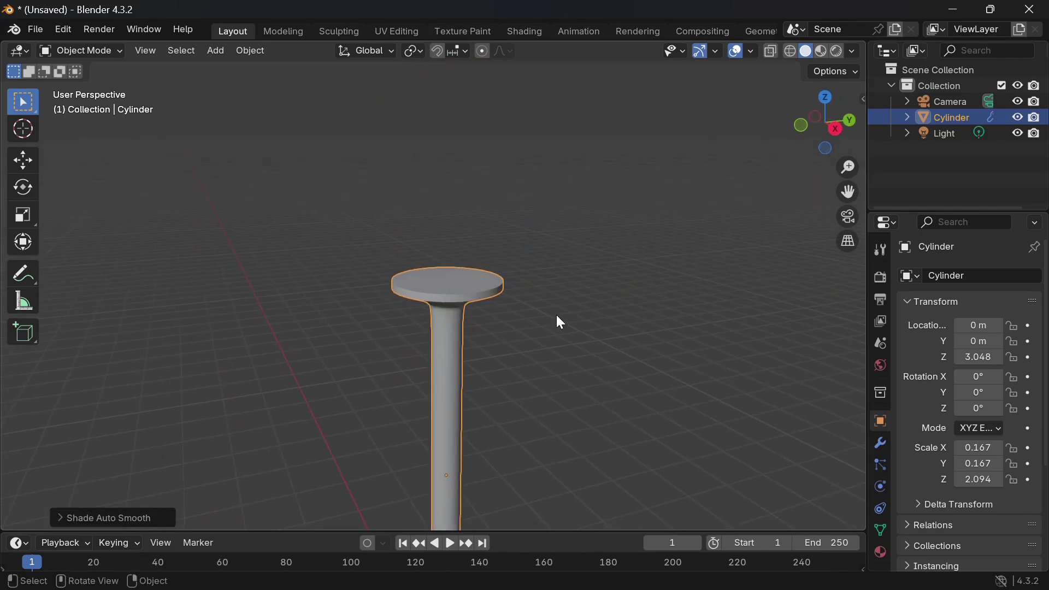
pyautogui.scroll(-2, 557, 317)
pyautogui.scroll(4, 557, 317)
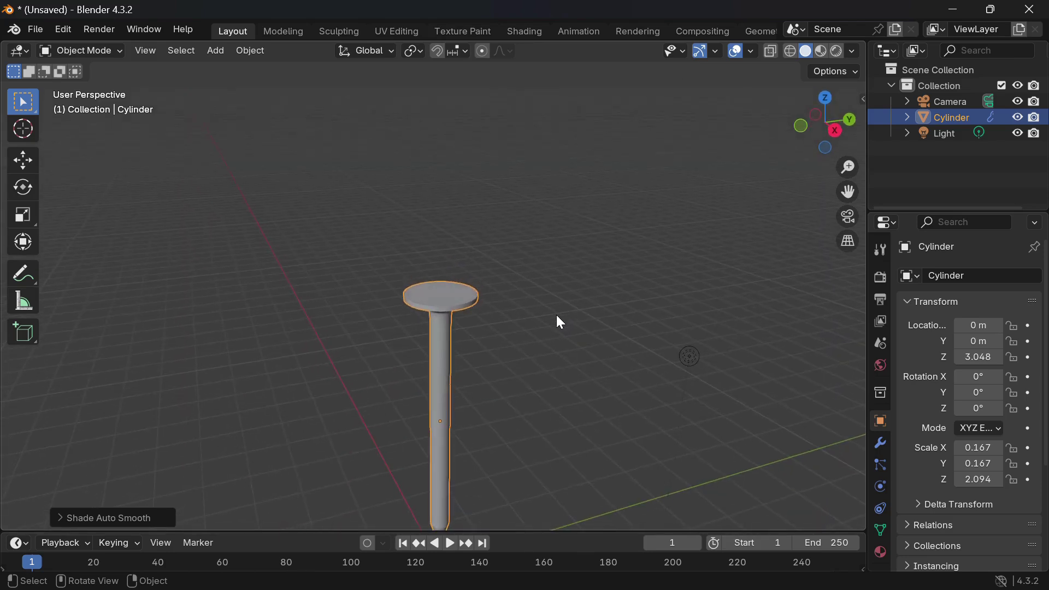
pyautogui.scroll(3, 557, 316)
# - Bevel the lower rim edge loop of the head by about 0.007 m with 5 segments
pyautogui.press('Tab')
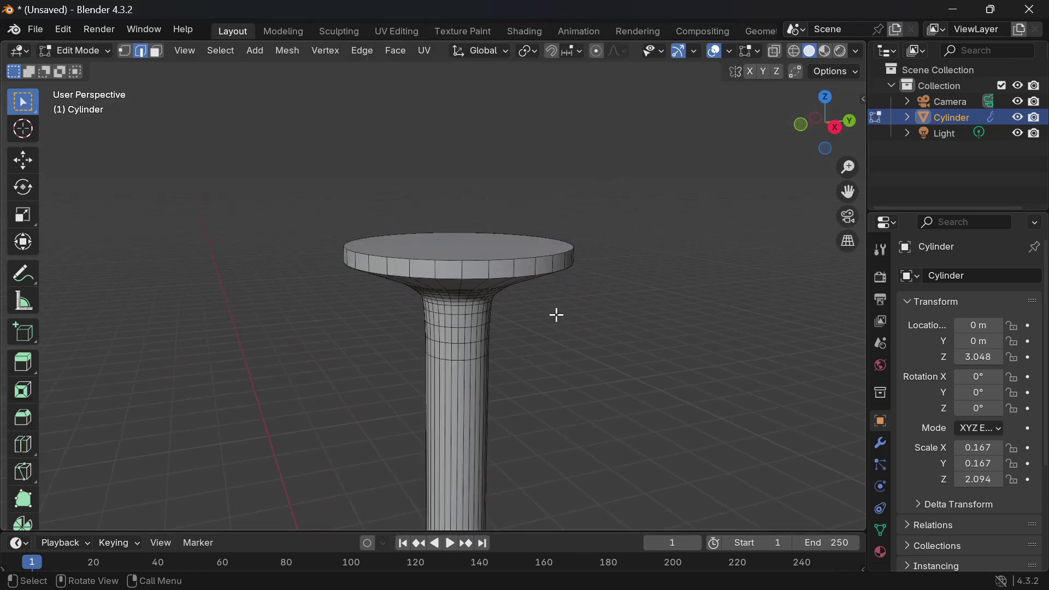
pyautogui.scroll(2, 477, 258)
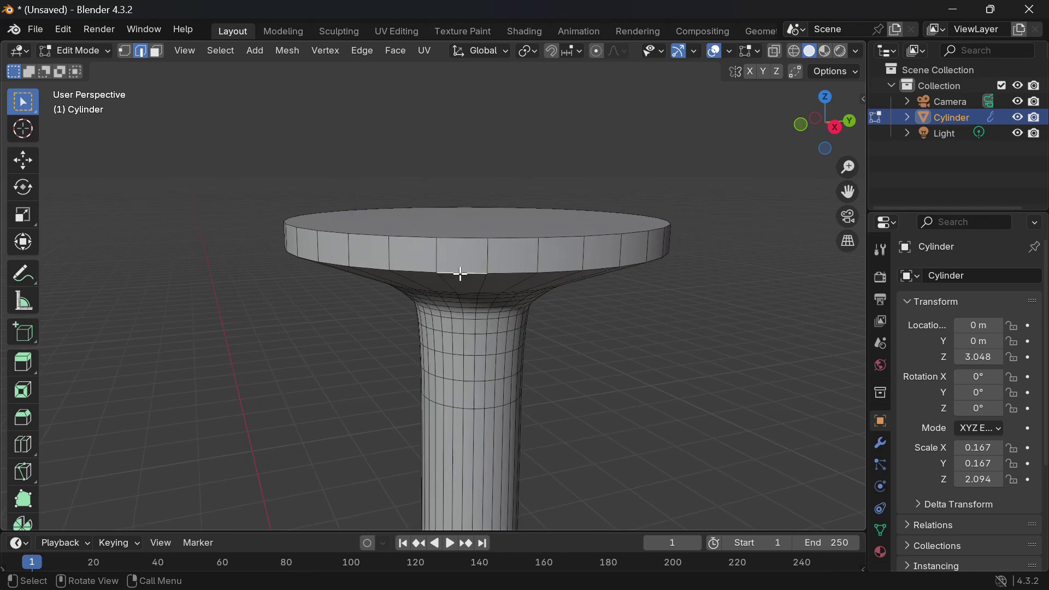
pyautogui.keyDown('alt'); pyautogui.click(461, 273); pyautogui.keyUp('alt')
pyautogui.press('KP_8')
pyautogui.press('KP_8')
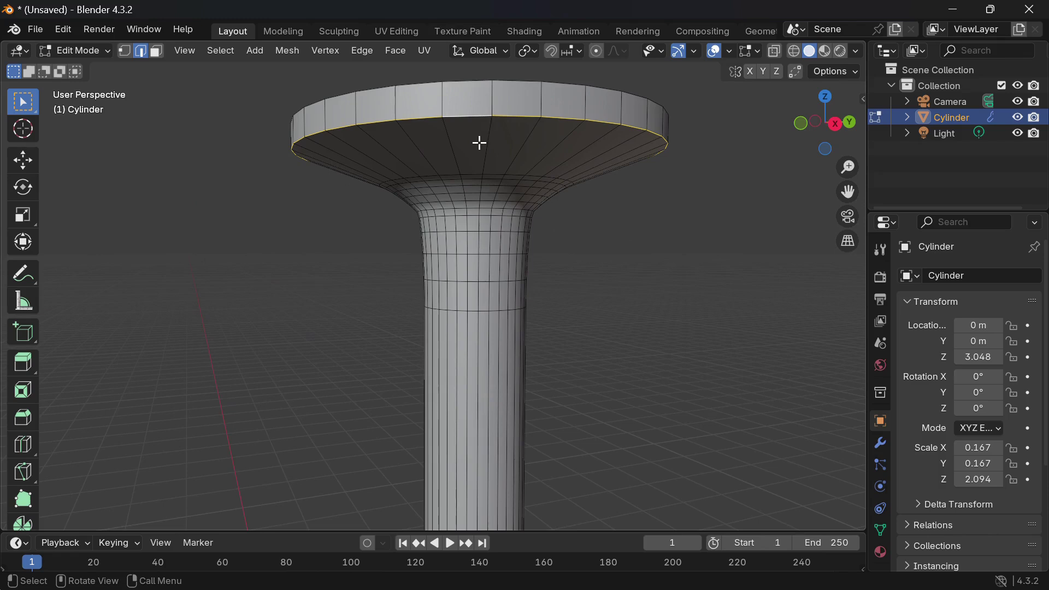
pyautogui.hotkey('ctrl', 'b')
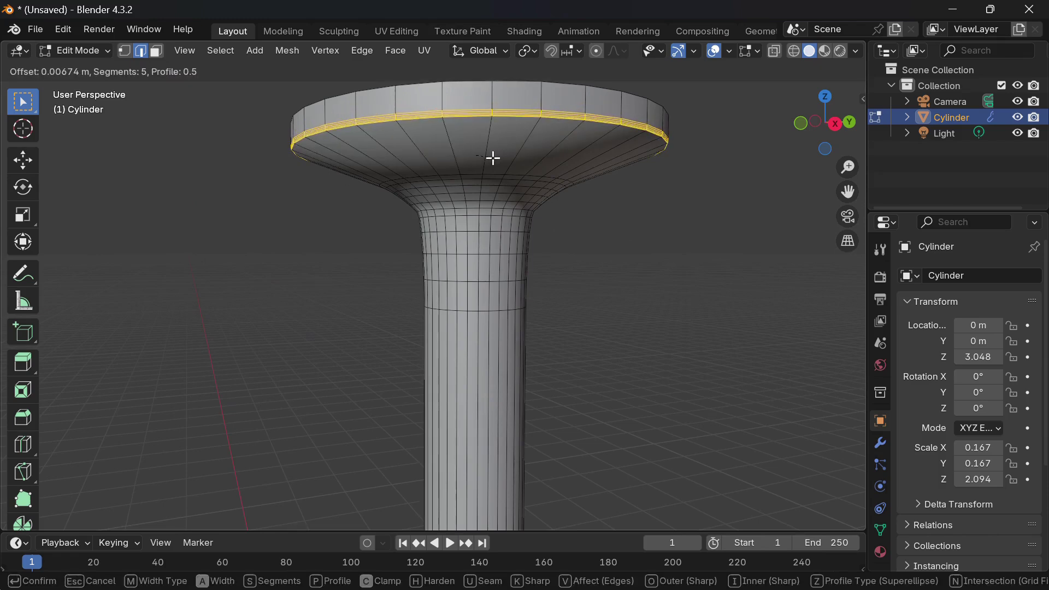
pyautogui.click(493, 158)
# - Inset the top face of the head by about 0.1 m
pyautogui.moveTo(502, 143); pyautogui.dragTo(502, 259, button='middle')
pyautogui.keyDown('alt'); pyautogui.click(478, 286); pyautogui.keyUp('alt')
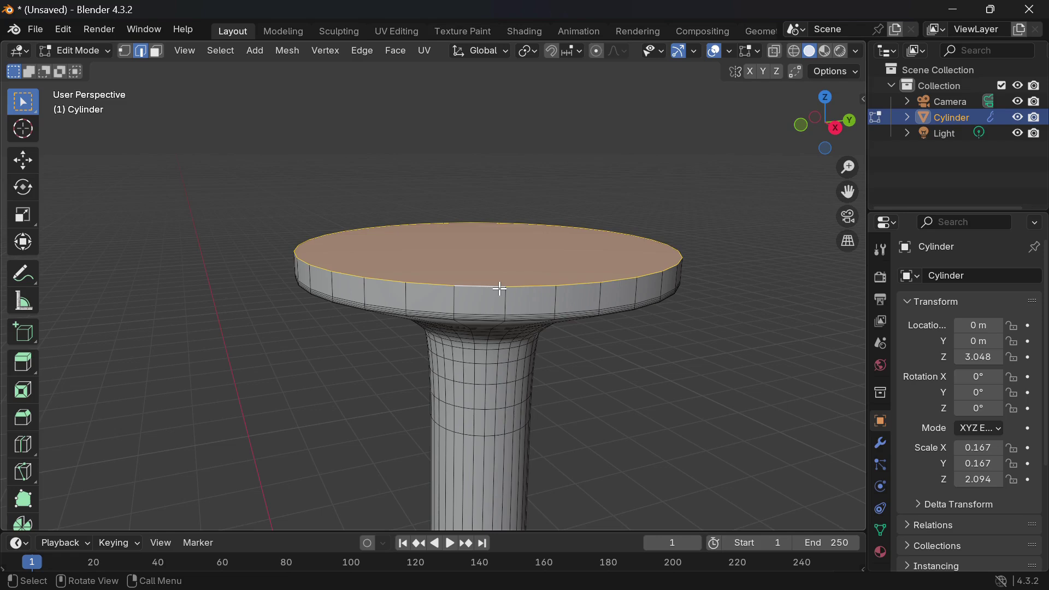
pyautogui.press('i')
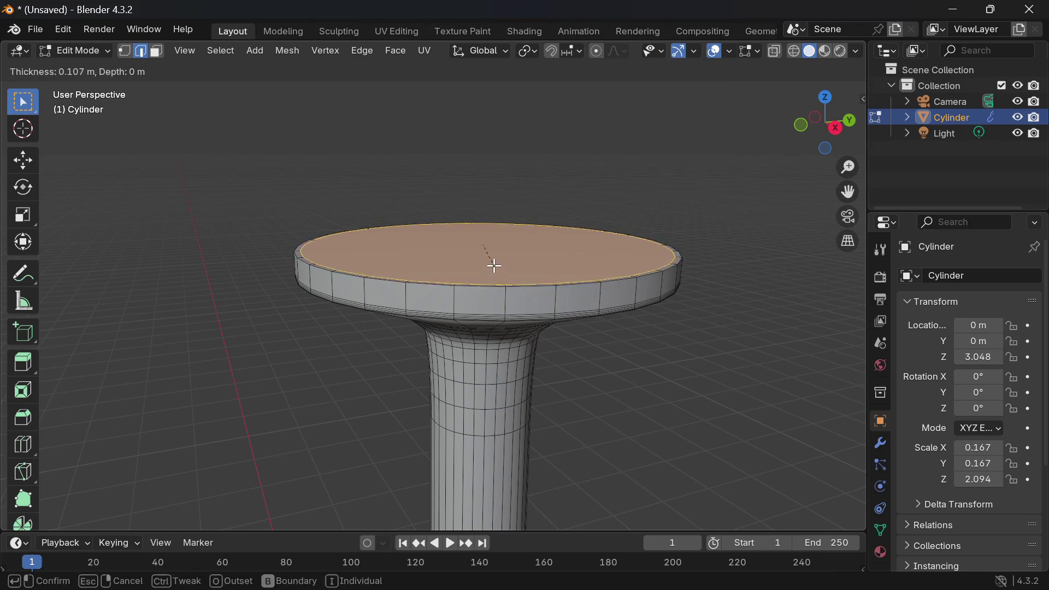
pyautogui.click(489, 290)
# - Bevel the outer top rim edge loop of the head by about 0.01 m with 5 segments
pyautogui.keyDown('alt'); pyautogui.click(489, 288); pyautogui.keyUp('alt')
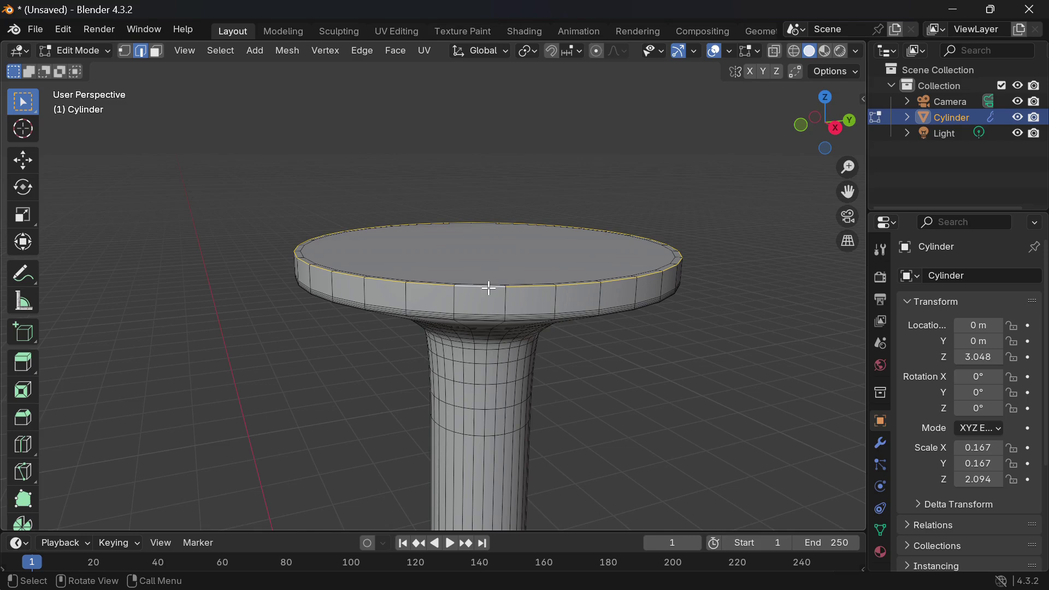
pyautogui.hotkey('ctrl', 'b')
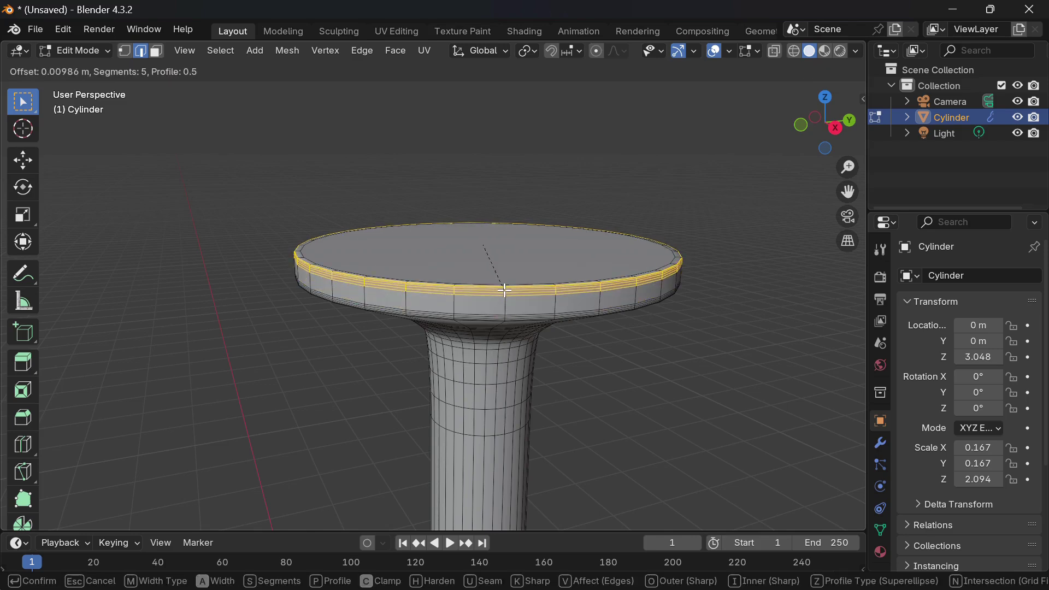
pyautogui.click(504, 290)
pyautogui.press('KP_8')
pyautogui.press('KP_8')
pyautogui.press('KP_8')
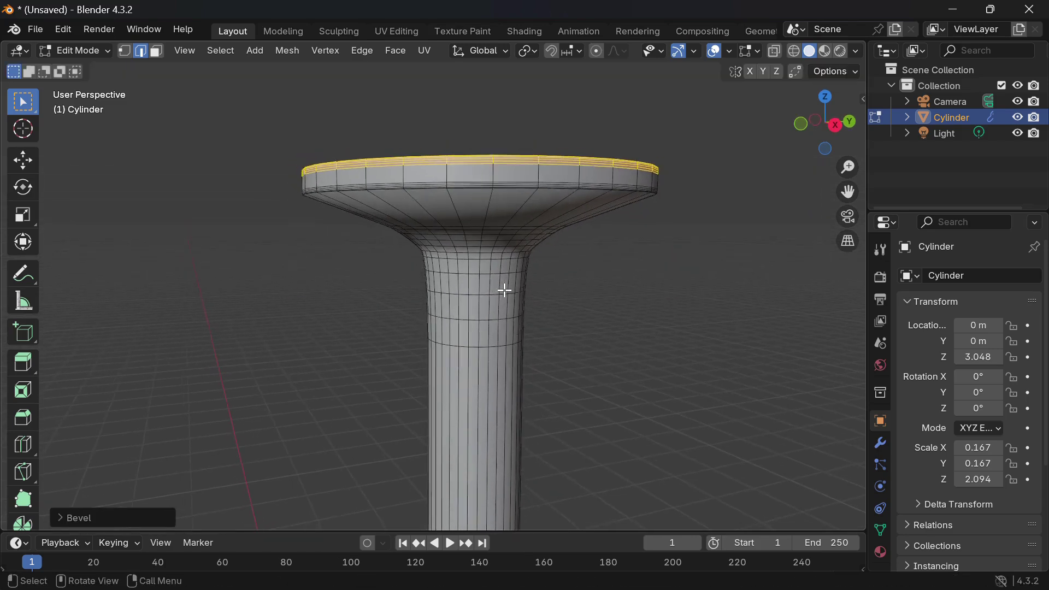
pyautogui.click(573, 279)
# - Examine the shading of the head and the shape of the whole nail in Object Mode
pyautogui.scroll(-2, 573, 279)
pyautogui.moveTo(573, 278); pyautogui.dragTo(572, 288, button='middle')
pyautogui.press('Tab')
pyautogui.press('KP_2')
pyautogui.press('KP_2')
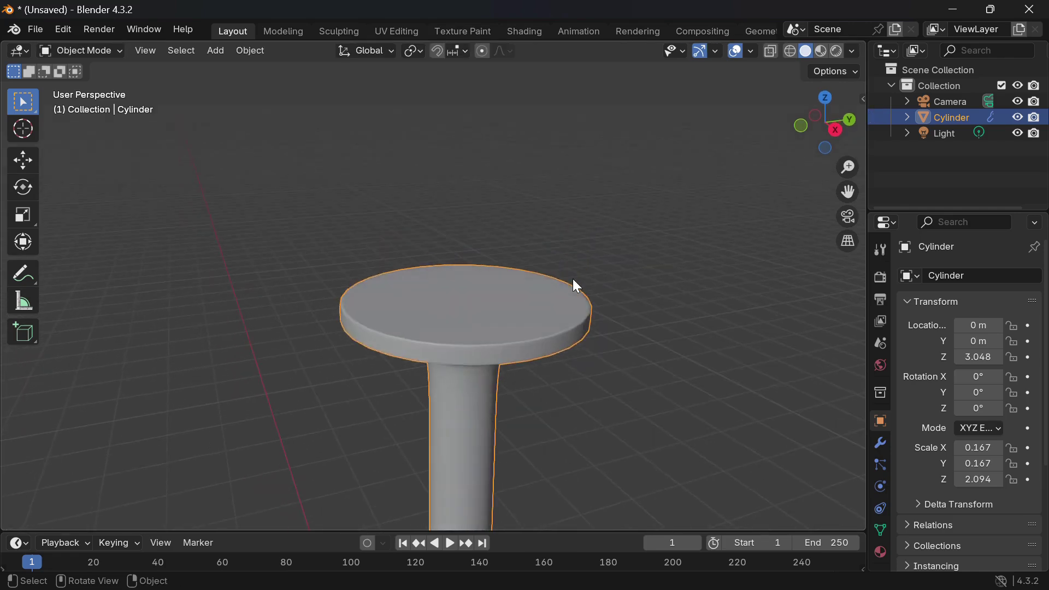
pyautogui.scroll(-2, 573, 278)
pyautogui.moveTo(573, 278); pyautogui.dragTo(563, 173, button='middle')
pyautogui.scroll(-3, 572, 279)
pyautogui.scroll(-3, 573, 279)
# - Bevel the edge loop where the shaft meets the pointed tip by about 0.03 m with 5 segments
pyautogui.press('Tab')
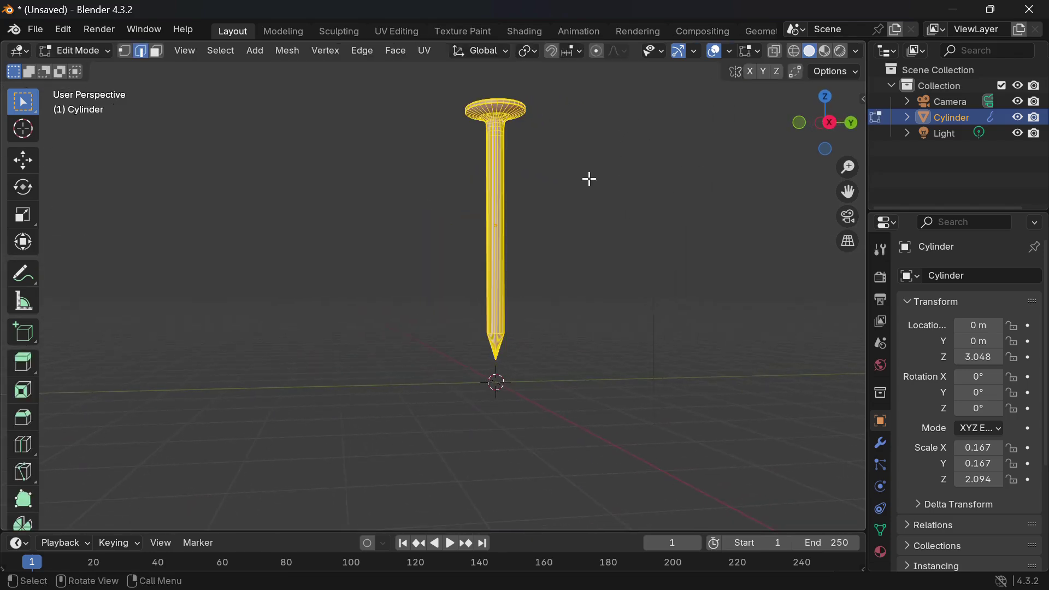
pyautogui.scroll(4, 538, 292)
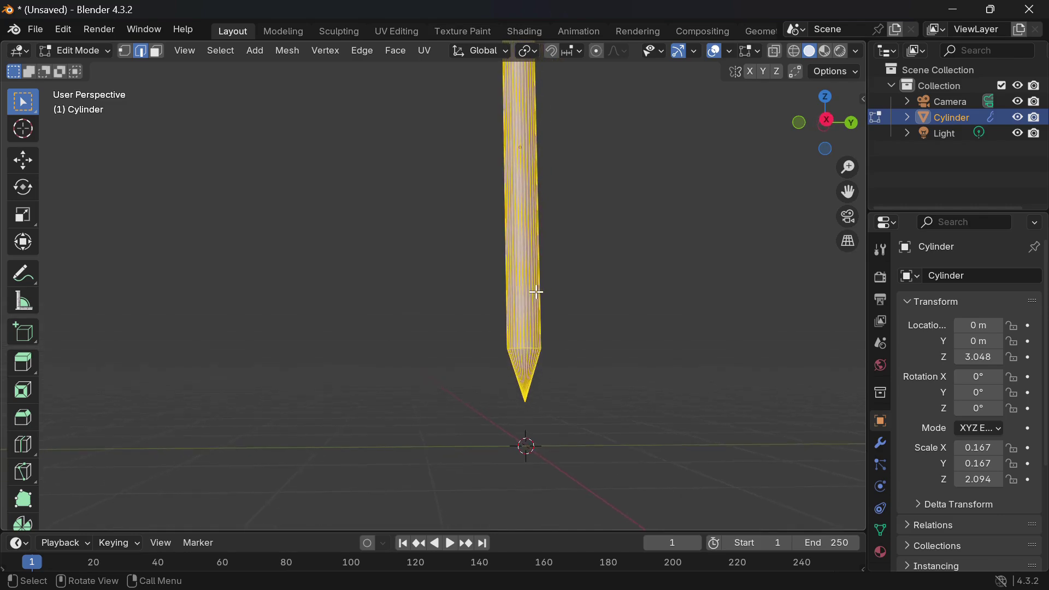
pyautogui.keyDown('alt'); pyautogui.click(551, 348); pyautogui.keyUp('alt')
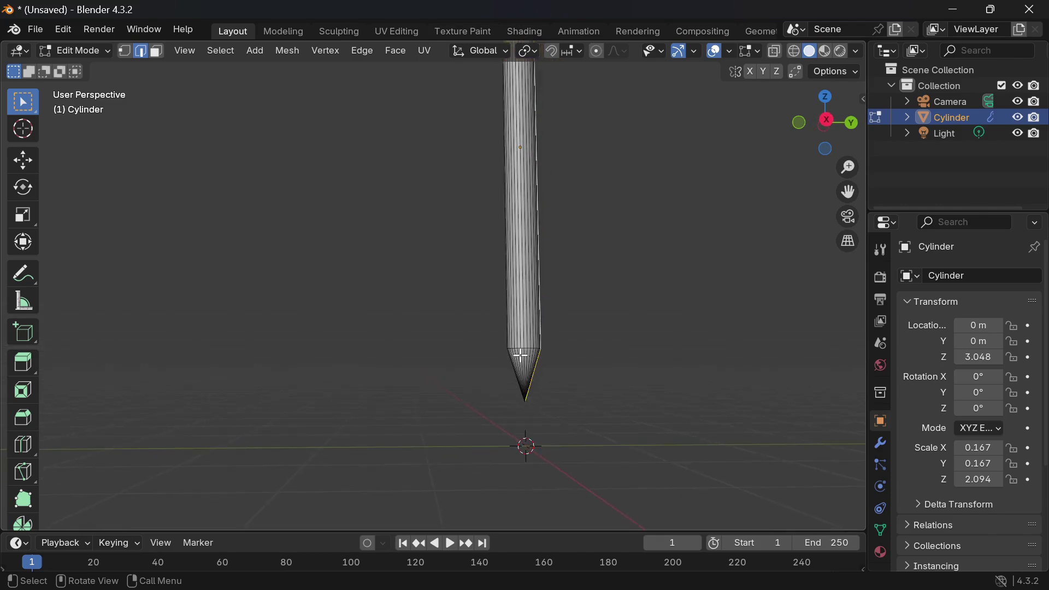
pyautogui.keyDown('alt'); pyautogui.click(524, 347); pyautogui.keyUp('alt')
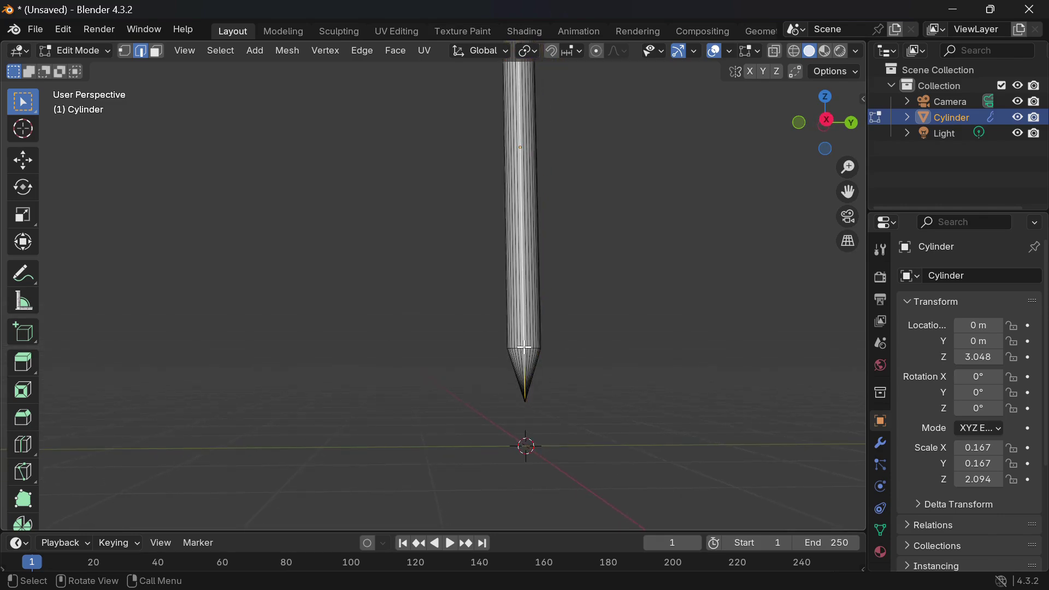
pyautogui.scroll(2, 524, 347)
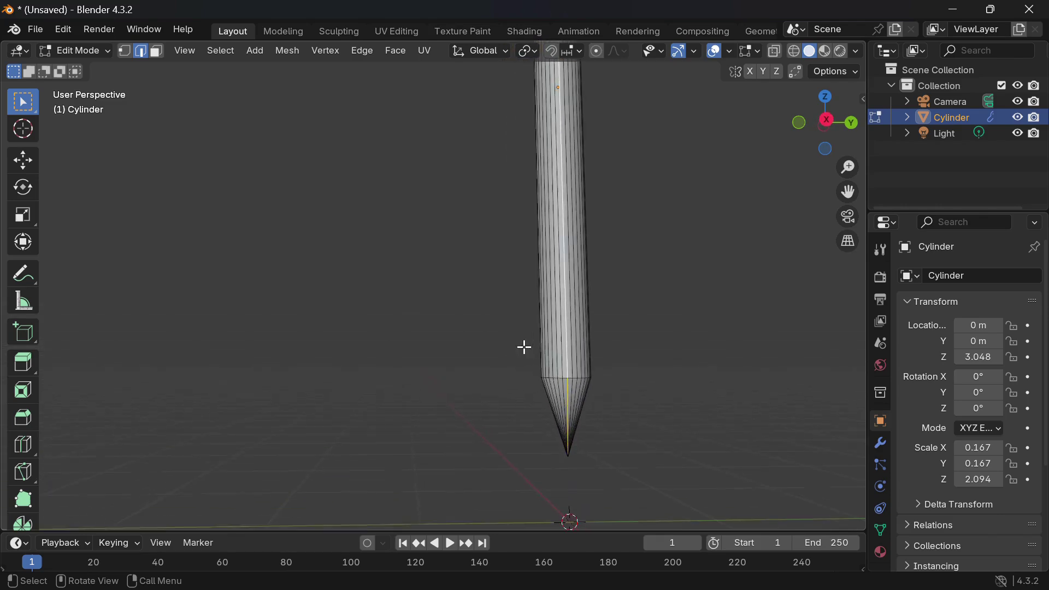
pyautogui.keyDown('alt'); pyautogui.click(572, 378); pyautogui.keyUp('alt')
pyautogui.hotkey('ctrl', 'b')
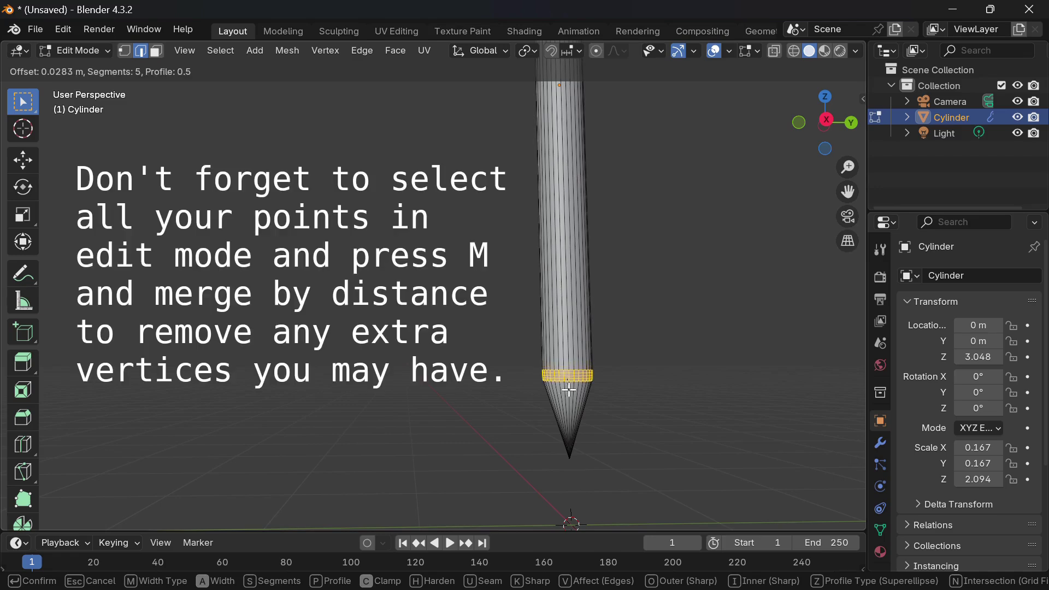
pyautogui.click(571, 389)
pyautogui.click(637, 355)
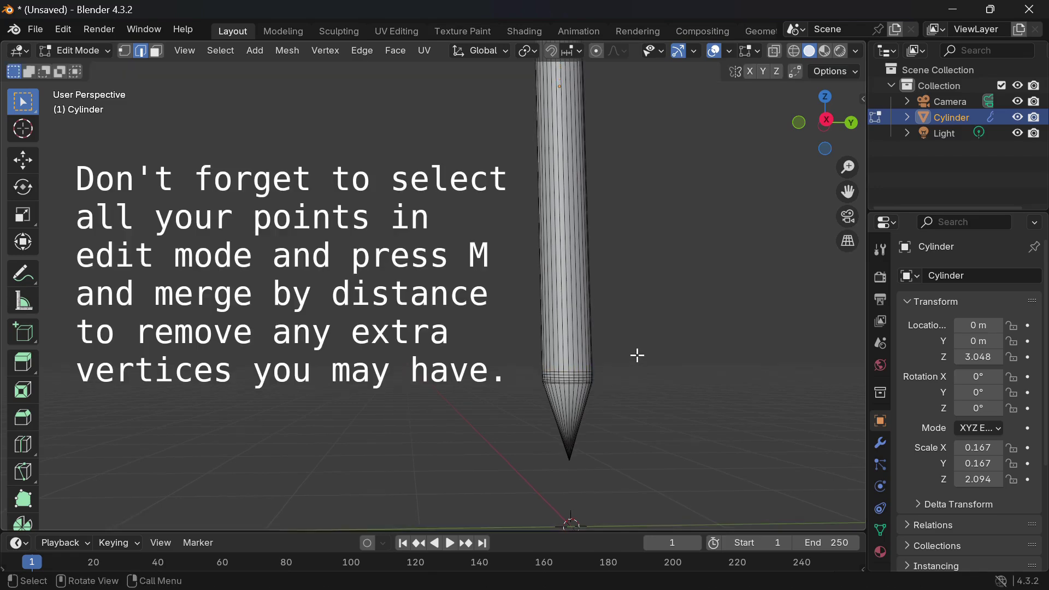
# - In Object Mode, apply the nail's scale and raise it to Z 3.663 m so its tip rests at the origin
pyautogui.scroll(-1, 637, 355)
pyautogui.press('Tab')
pyautogui.press('KP_Decimal')
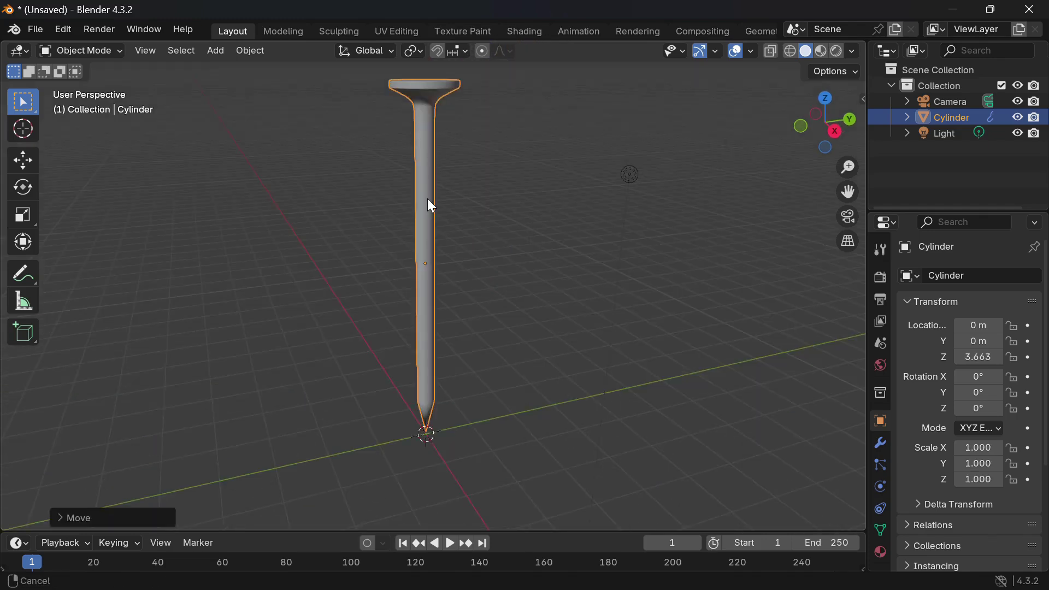
pyautogui.keyDown('shift'); pyautogui.moveTo(427, 199); pyautogui.dragTo(435, 229, button='middle'); pyautogui.keyUp('shift')
pyautogui.press('KP_Decimal')
# - Add 21 evenly spaced loop cuts along the shaft between neck and tip without sliding them
pyautogui.press('Tab')
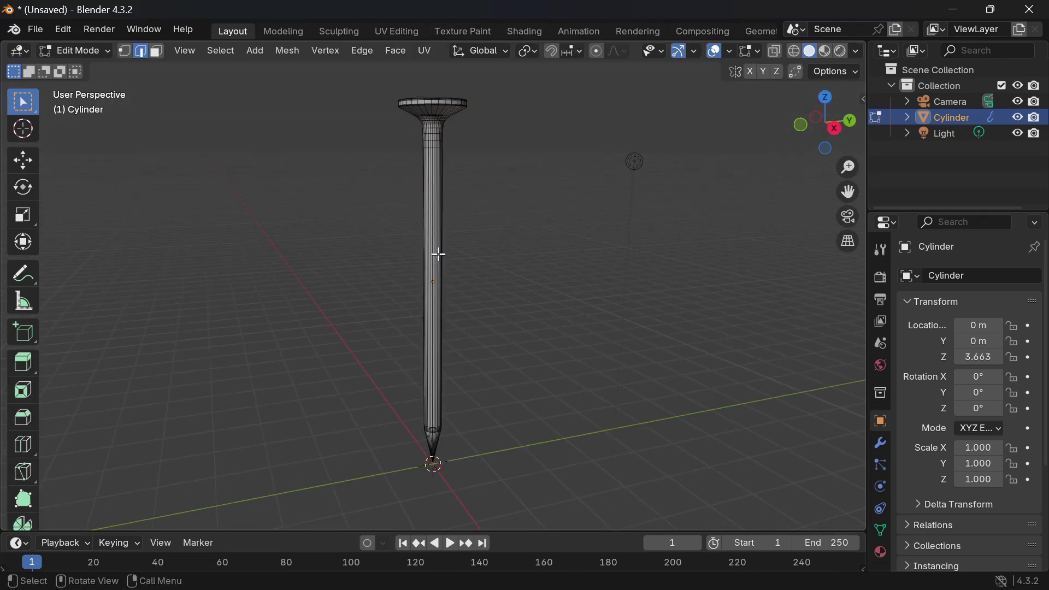
pyautogui.hotkey('ctrl', 'r')
pyautogui.scroll(14, 439, 255)
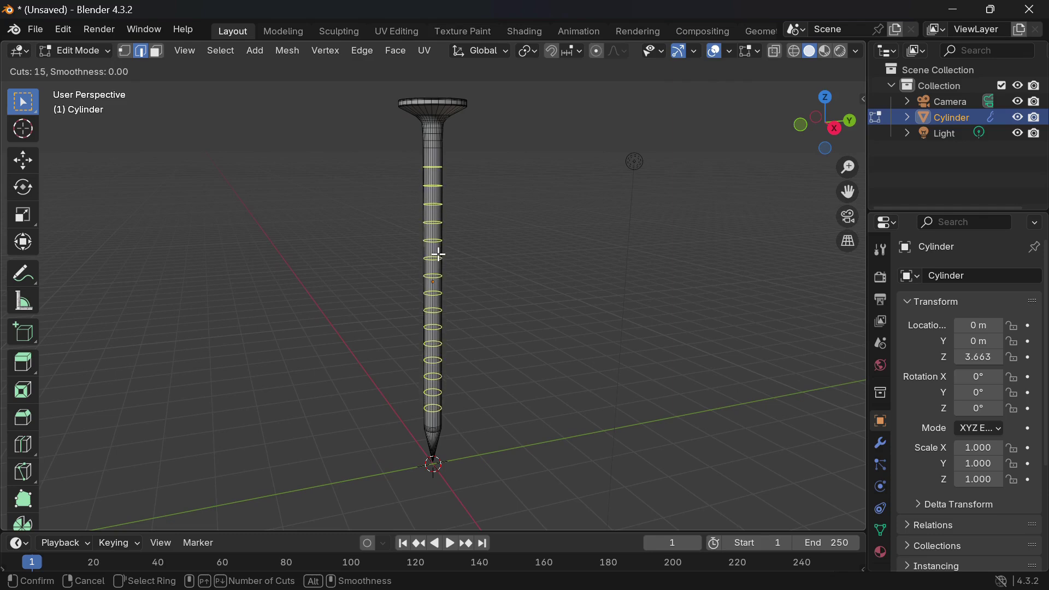
pyautogui.scroll(6, 439, 254)
pyautogui.click(439, 254)
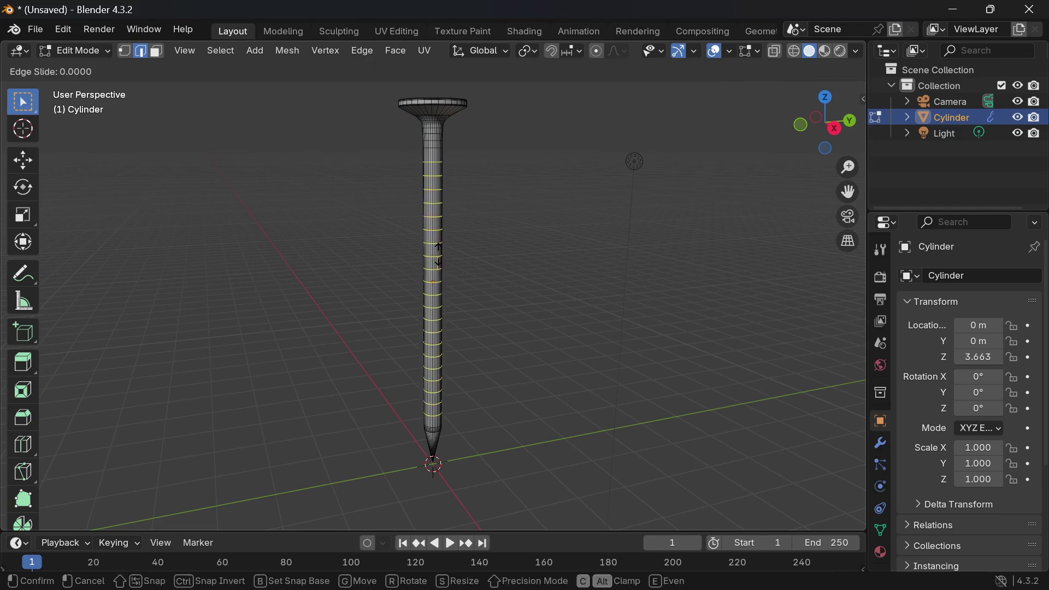
pyautogui.rightClick(439, 255)
pyautogui.scroll(3, 490, 335)
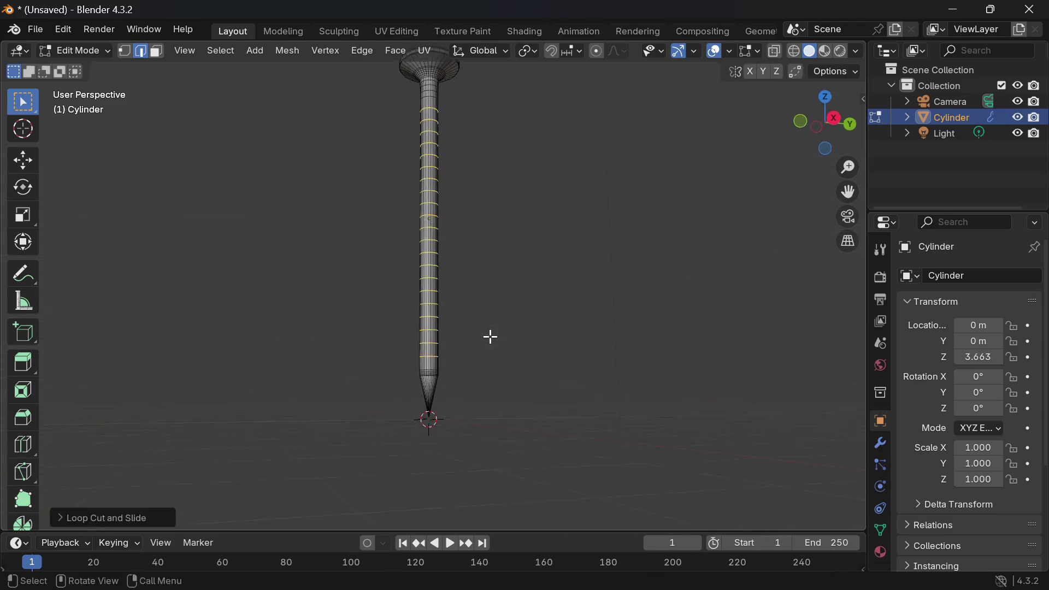
pyautogui.scroll(-3, 489, 335)
pyautogui.scroll(-2, 491, 336)
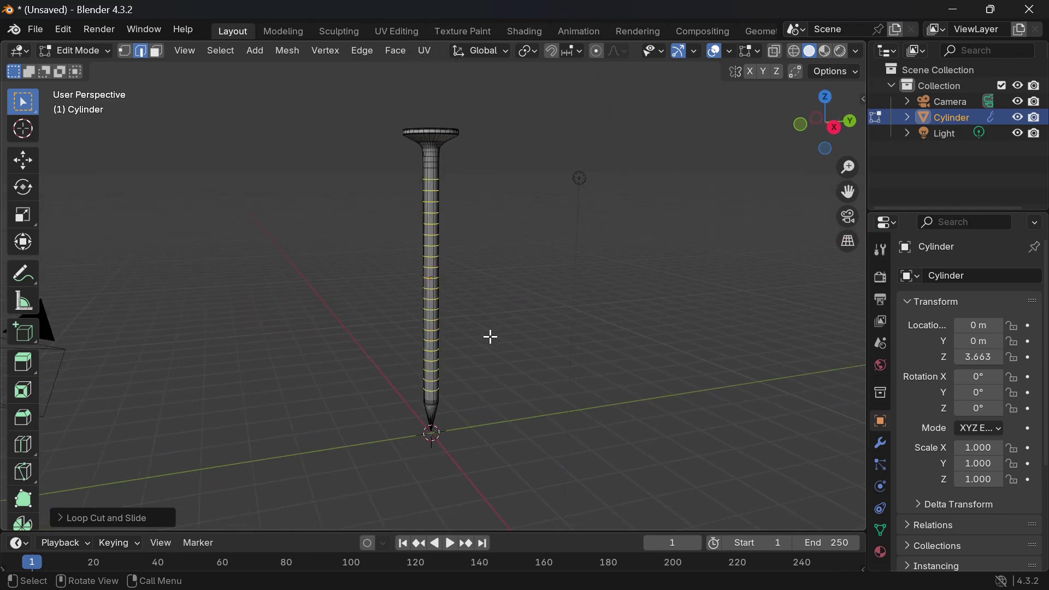
# - UV-unwrap the nail's entire mesh in the UV Editing workspace
pyautogui.moveTo(490, 336)
pyautogui.mouseDown(button='middle')
pyautogui.moveTo(503, 361)
pyautogui.moveTo(490, 337)
pyautogui.mouseUp(button='middle')
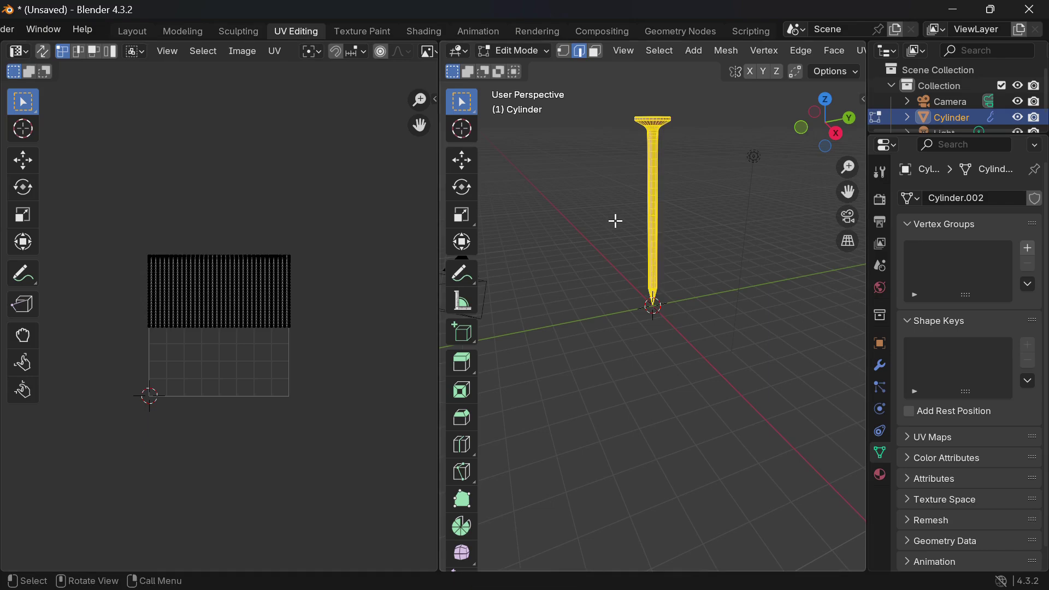
pyautogui.press('u')
pyautogui.click(738, 290)
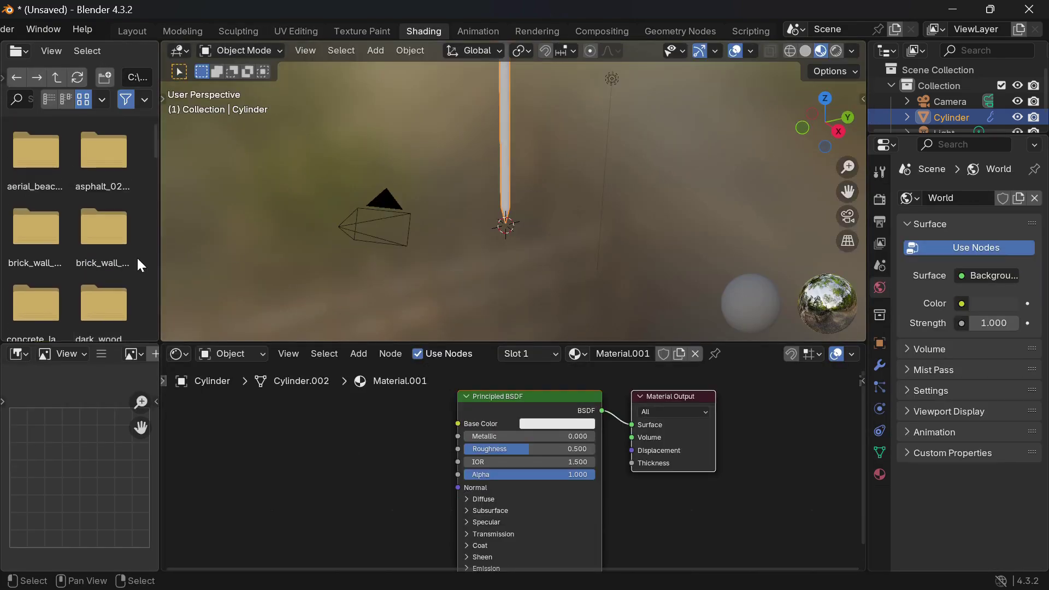
# - In the Shading workspace, feed the rust_coarse_01_diff_4k.jpg texture into the nail material's Base Color and isolate the nail in local view
pyautogui.scroll(-5, 137, 257)
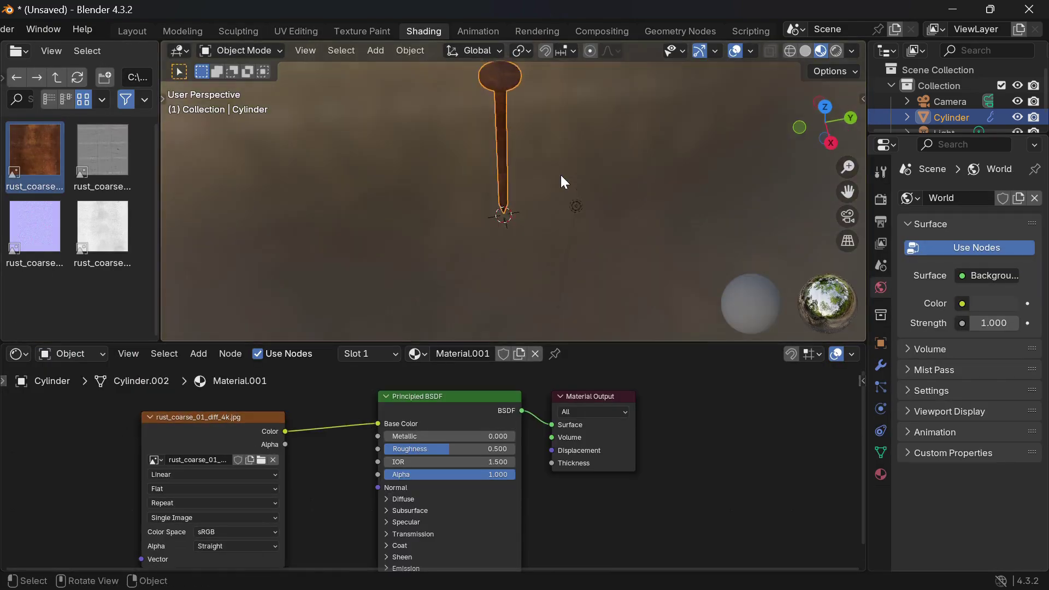
pyautogui.scroll(4, 578, 257)
pyautogui.keyDown('shift'); pyautogui.moveTo(560, 175); pyautogui.dragTo(493, 277, button='middle'); pyautogui.keyUp('shift')
pyautogui.scroll(-3, 493, 277)
pyautogui.press('n')
pyautogui.scroll(-2, 721, 246)
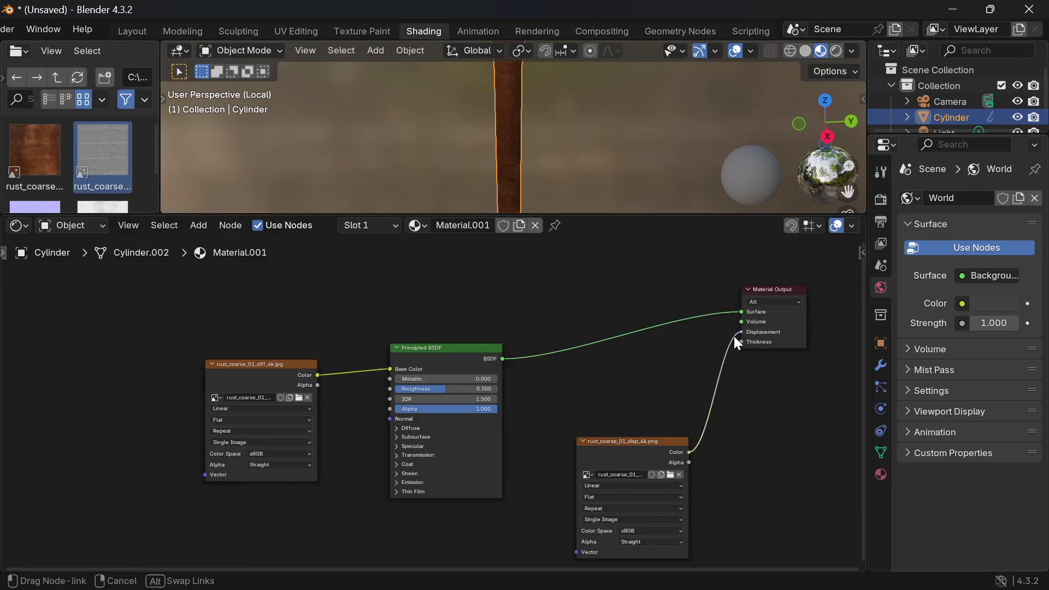
# - Wire the rust displacement, roughness and normal textures into the nail's material through Displacement, Color Ramp and Normal Map nodes
pyautogui.moveTo(689, 452); pyautogui.dragTo(715, 401)
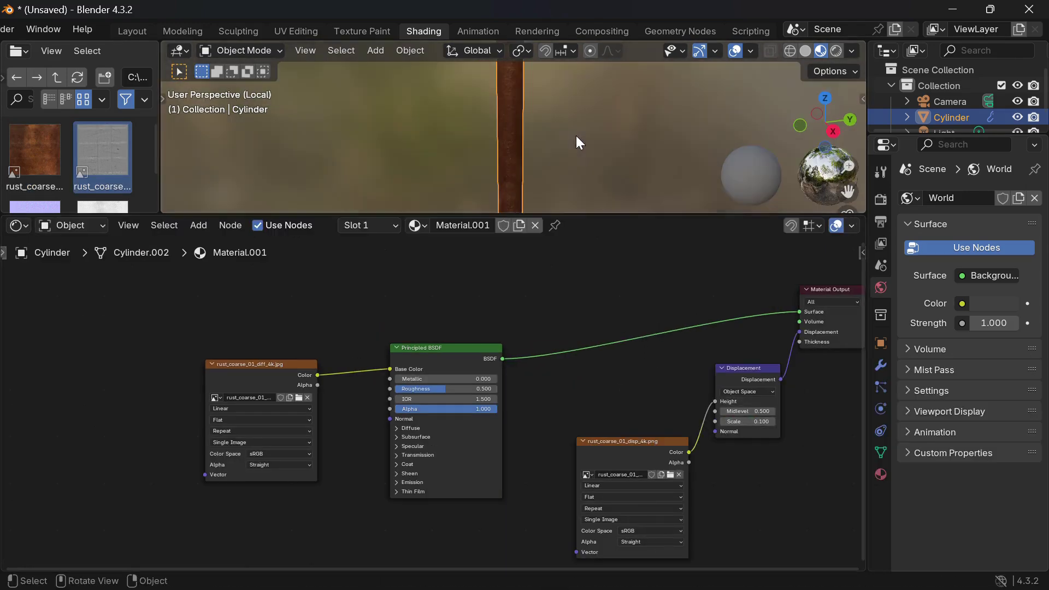
pyautogui.hotkey('shift', 'a')
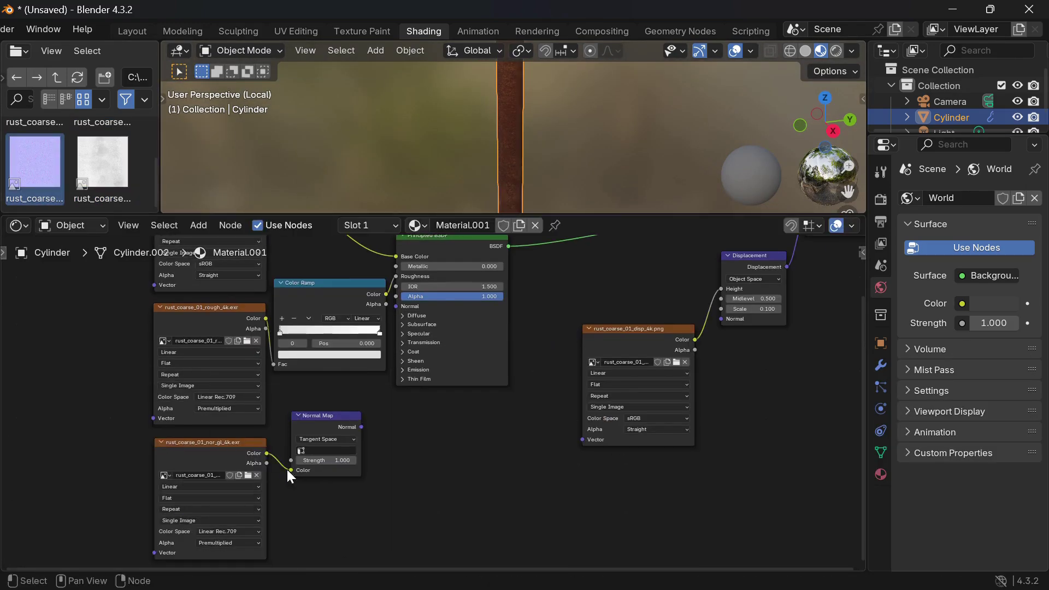
pyautogui.click(412, 416)
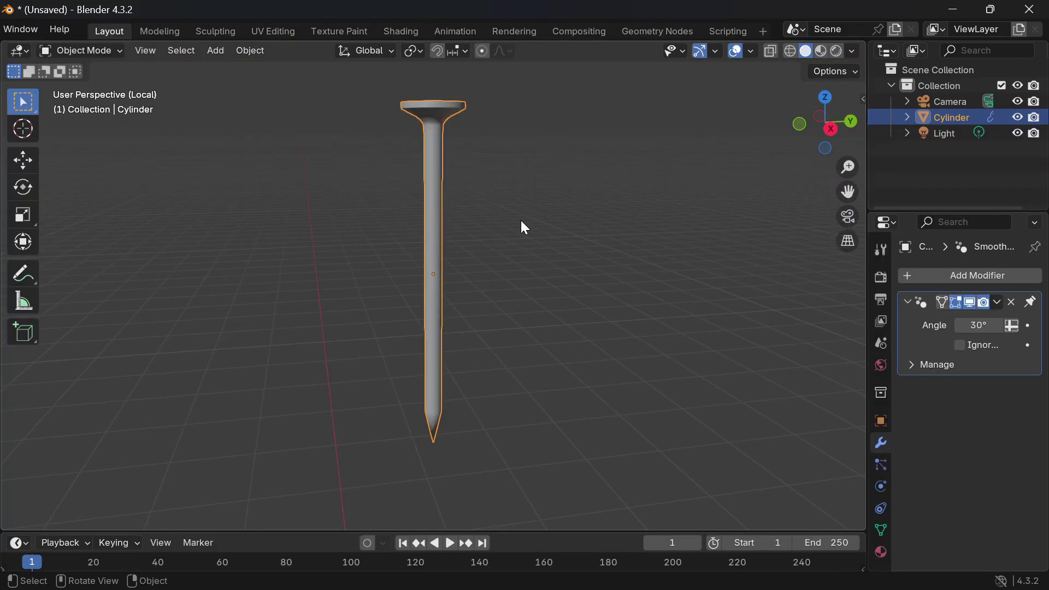
# - In the Layout workspace, duplicate the nail three times along the Y axis, about 0.18 m apart, to form a row of four
pyautogui.hotkey('shift', 'd')
pyautogui.press('y')
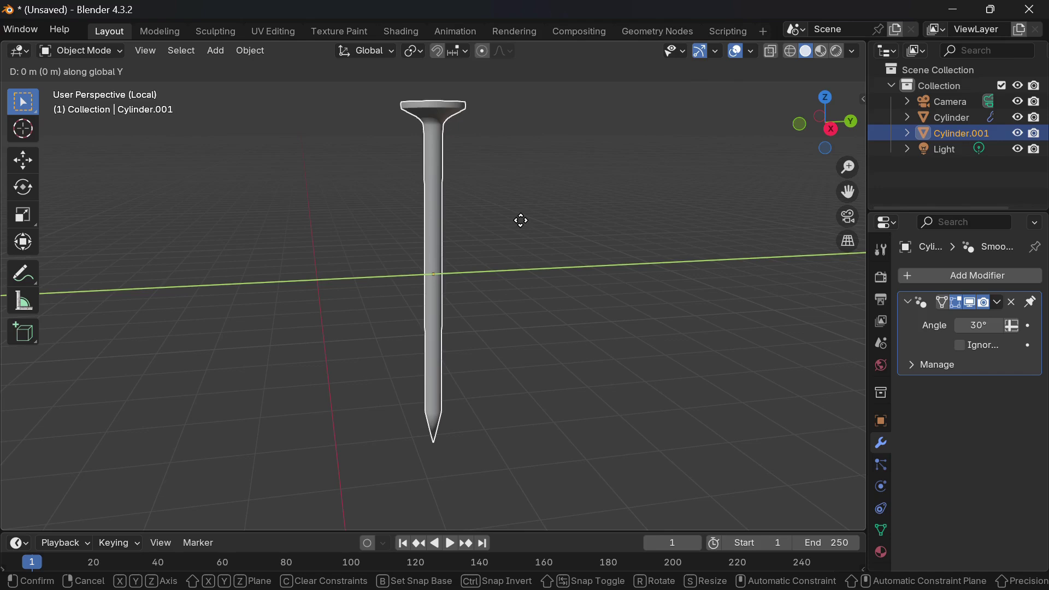
pyautogui.click(607, 218)
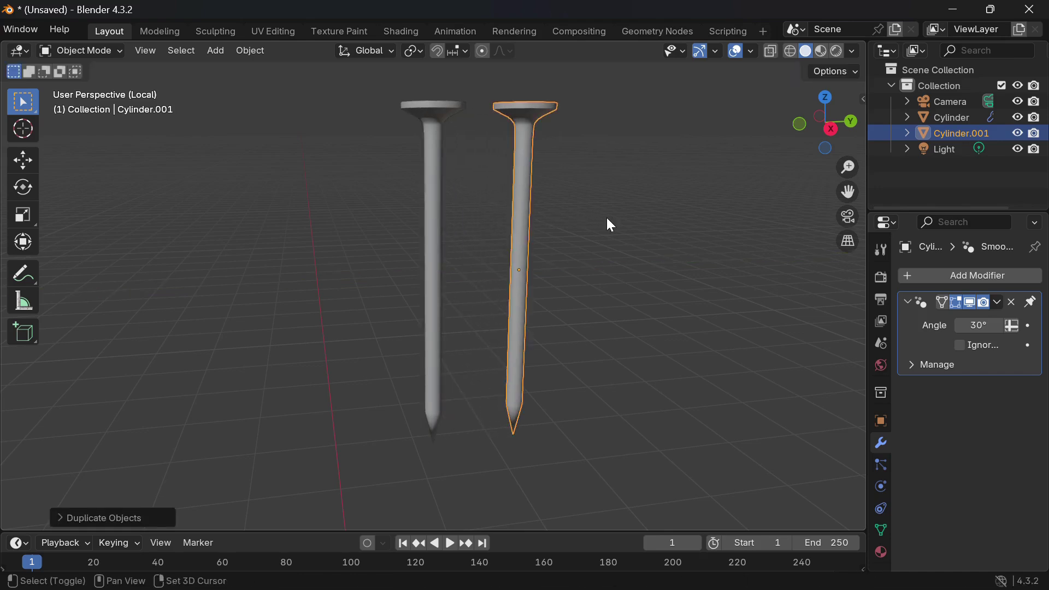
pyautogui.hotkey('shift', 'd')
pyautogui.press('y')
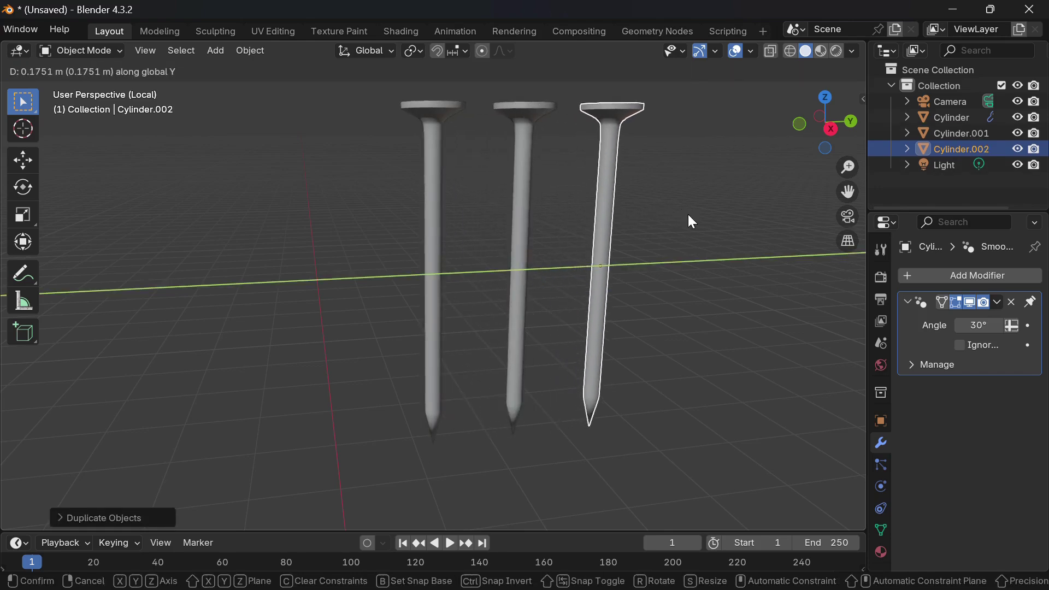
pyautogui.click(688, 217)
pyautogui.hotkey('shift', 'd')
pyautogui.press('y')
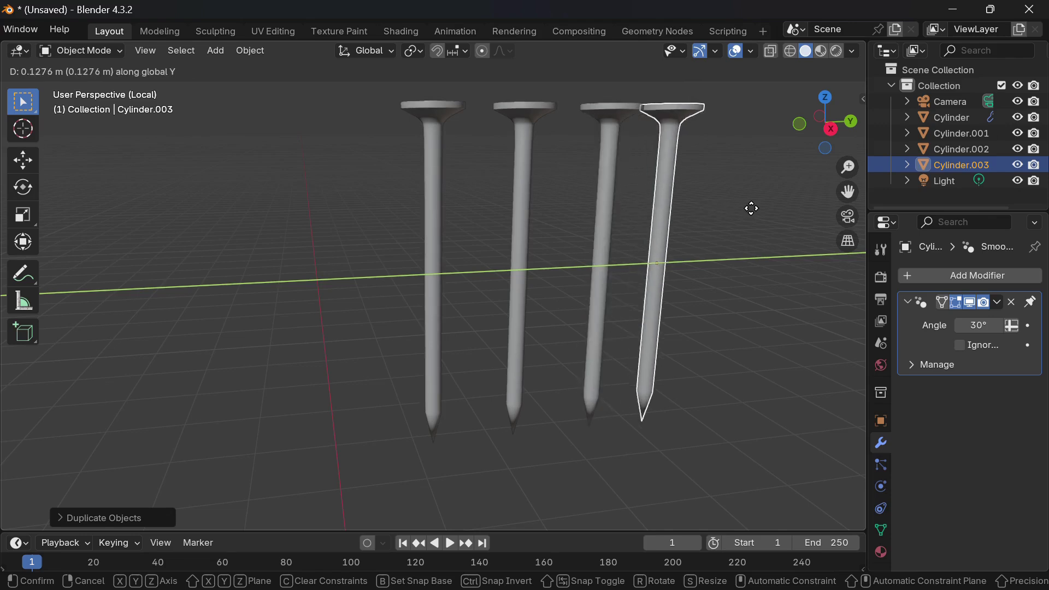
pyautogui.click(767, 208)
pyautogui.moveTo(570, 213)
pyautogui.mouseDown(button='middle')
pyautogui.moveTo(600, 245)
pyautogui.moveTo(569, 213)
pyautogui.mouseUp(button='middle')
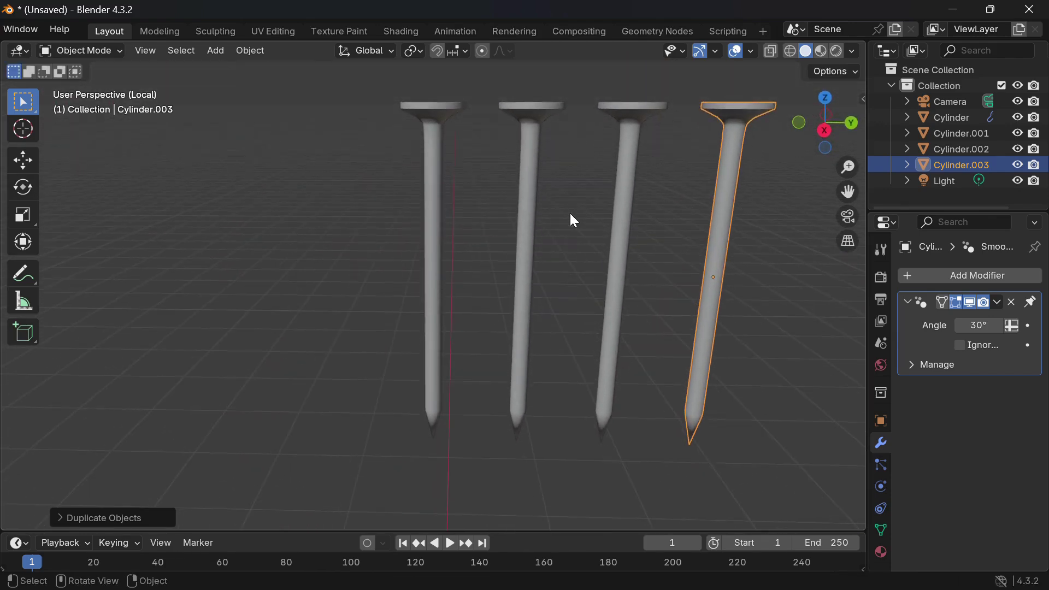
# - Add a Simple Deform modifier to the second nail and set it to Bend on the X axis at 21.8°
pyautogui.click(431, 174)
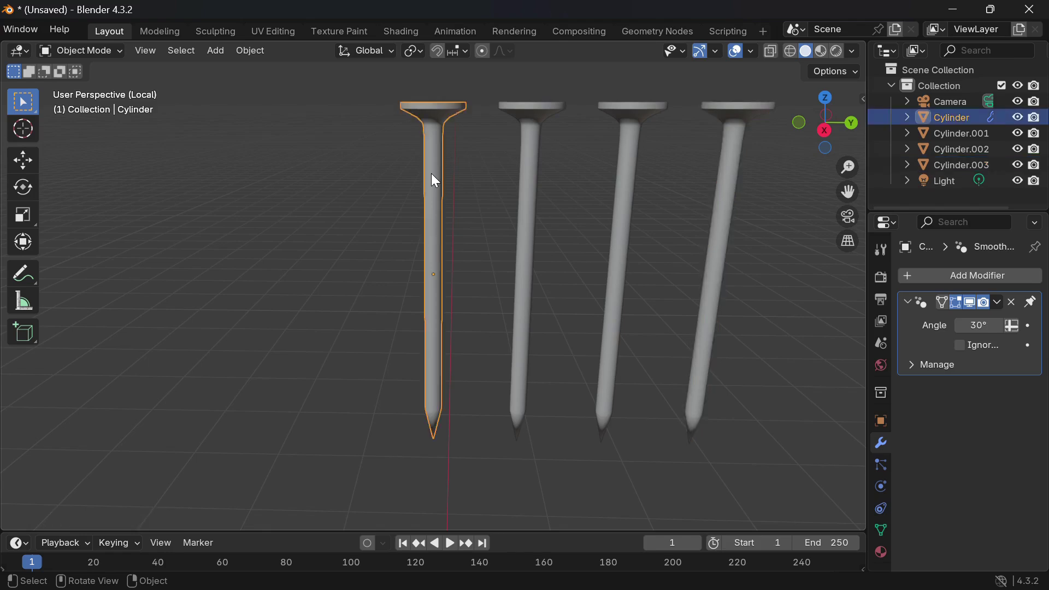
pyautogui.click(534, 226)
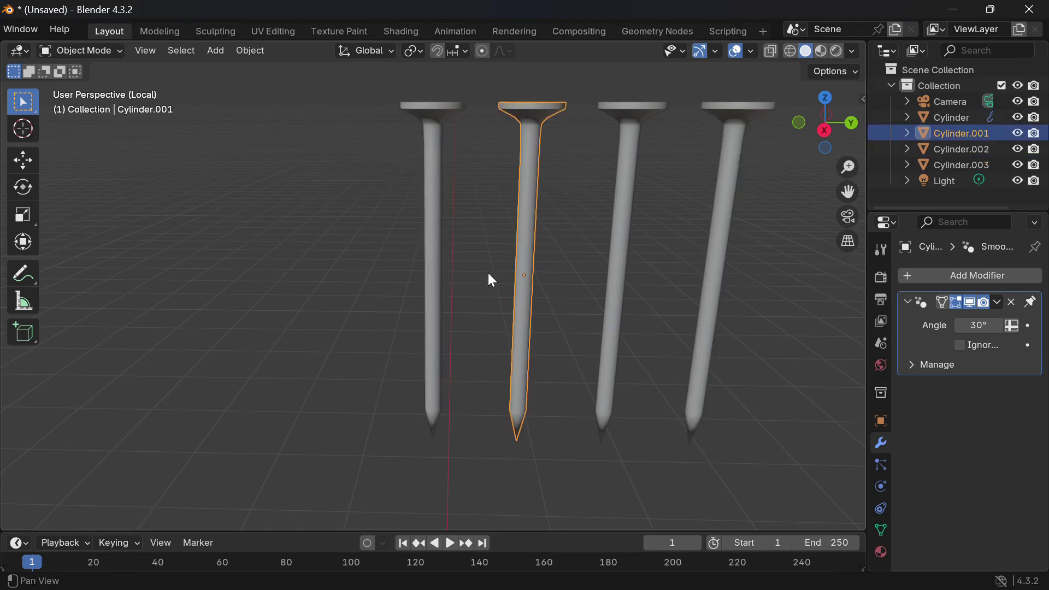
pyautogui.moveTo(487, 274); pyautogui.dragTo(432, 242, button='middle')
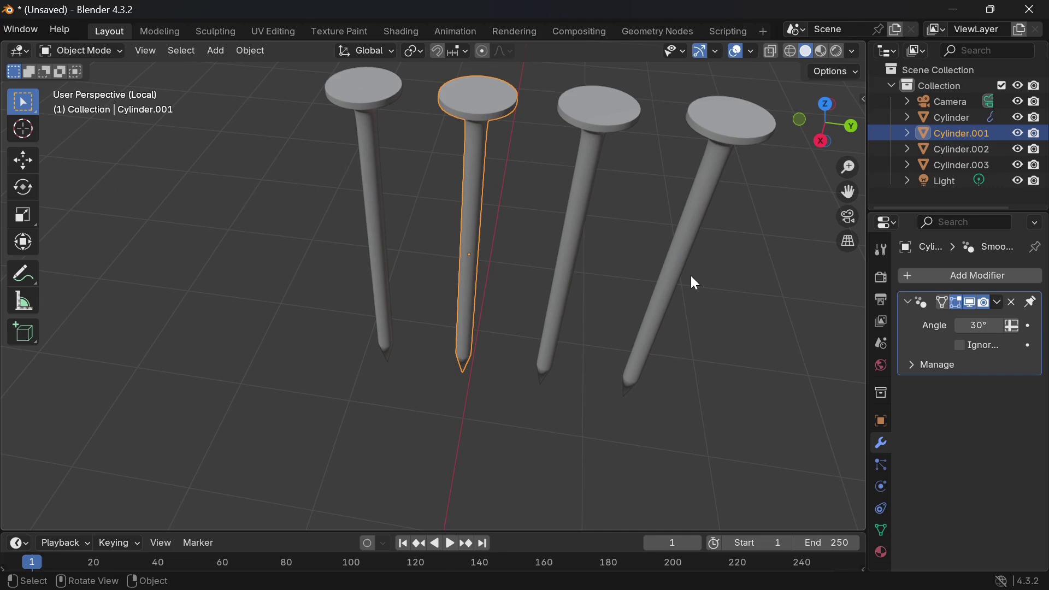
pyautogui.click(949, 277)
pyautogui.moveTo(949, 277)
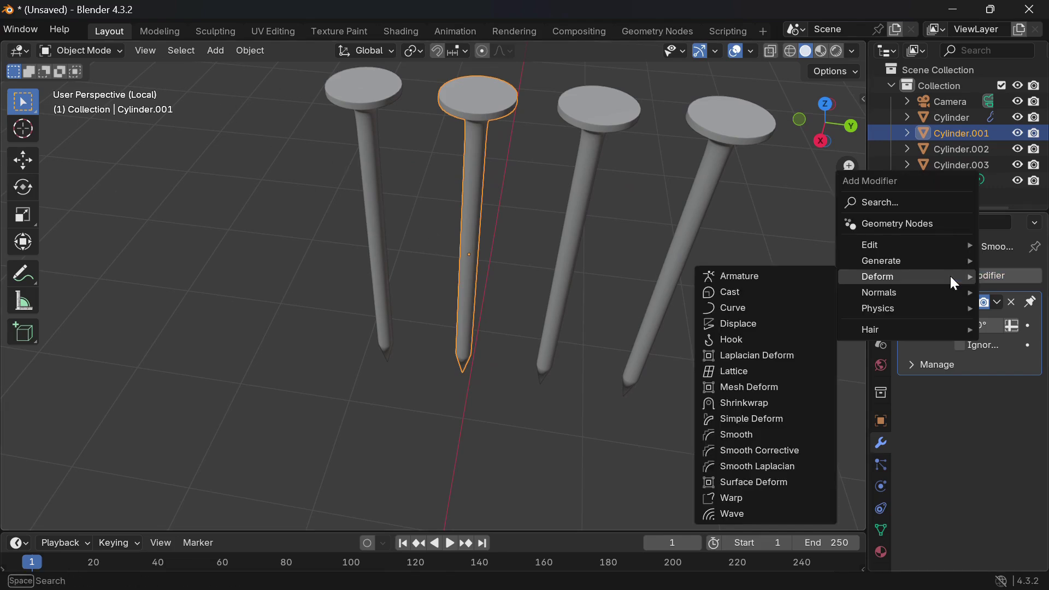
pyautogui.click(775, 419)
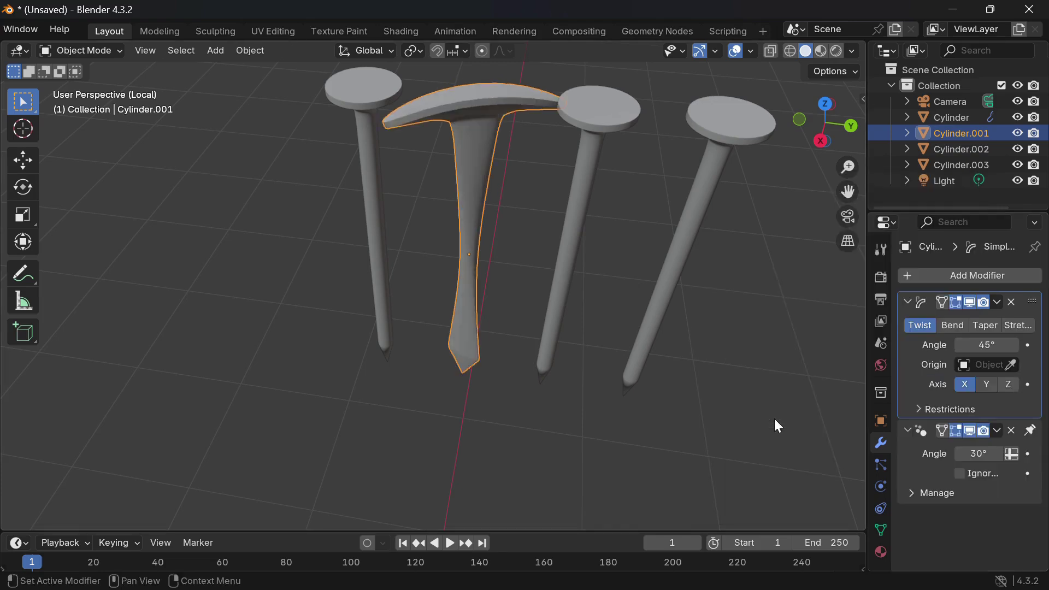
pyautogui.click(954, 326)
pyautogui.moveTo(622, 338); pyautogui.dragTo(622, 302, button='middle')
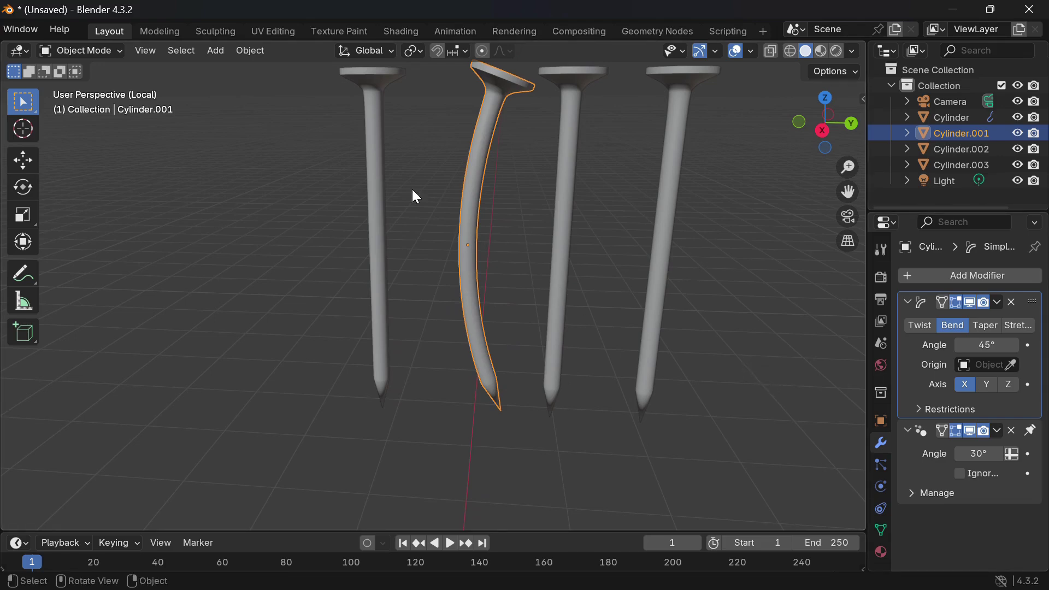
pyautogui.moveTo(986, 345); pyautogui.dragTo(937, 344)
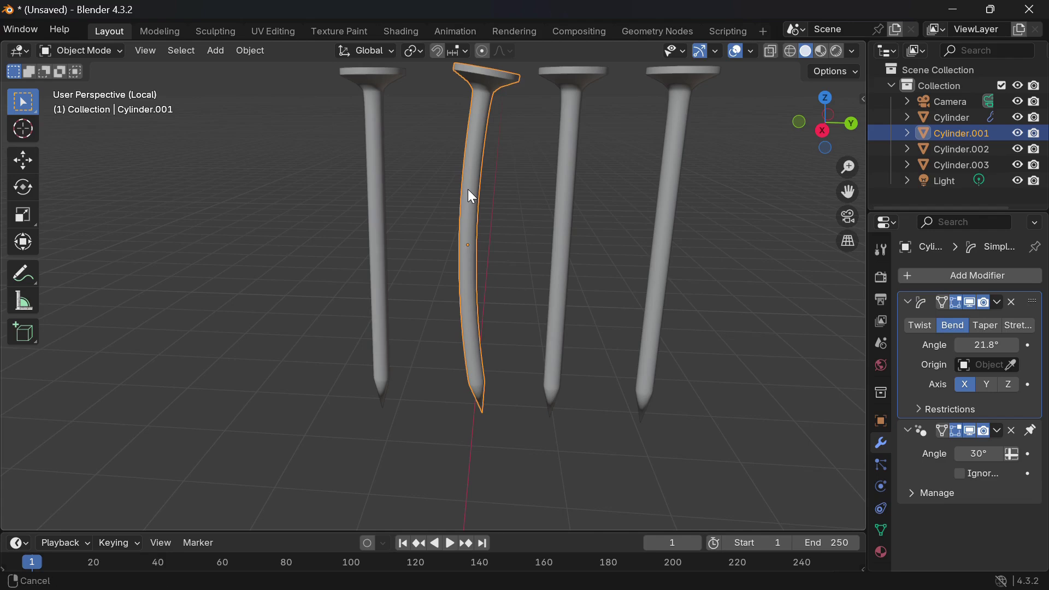
# - Add a Simple Deform modifier to the third nail and set it to Bend on the X axis at 23.2°
pyautogui.moveTo(468, 190); pyautogui.dragTo(356, 237, button='middle')
pyautogui.moveTo(435, 239); pyautogui.dragTo(442, 231, button='middle')
pyautogui.click(446, 252)
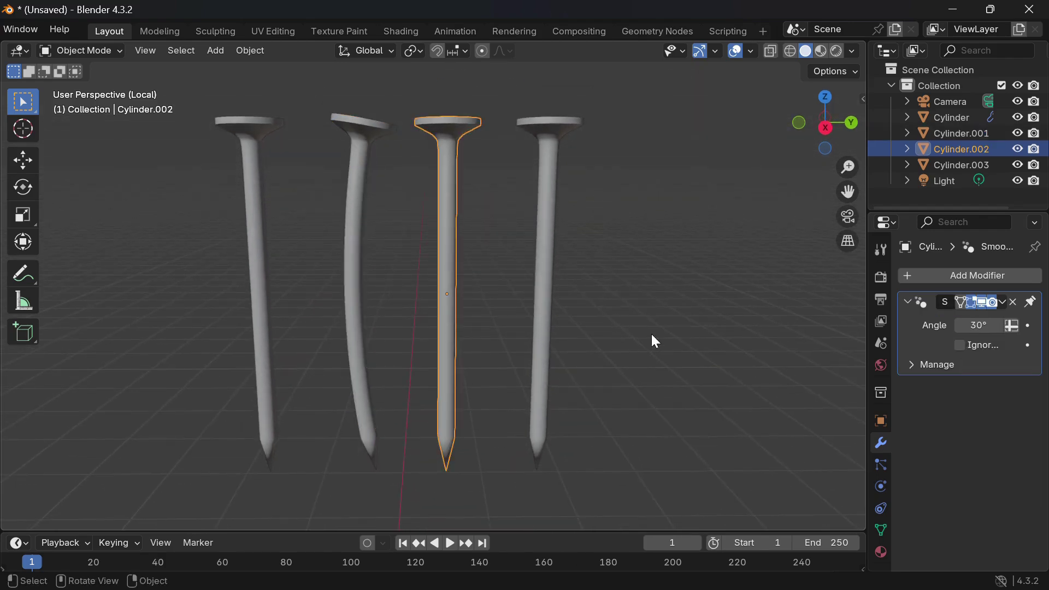
pyautogui.click(929, 281)
pyautogui.moveTo(911, 283)
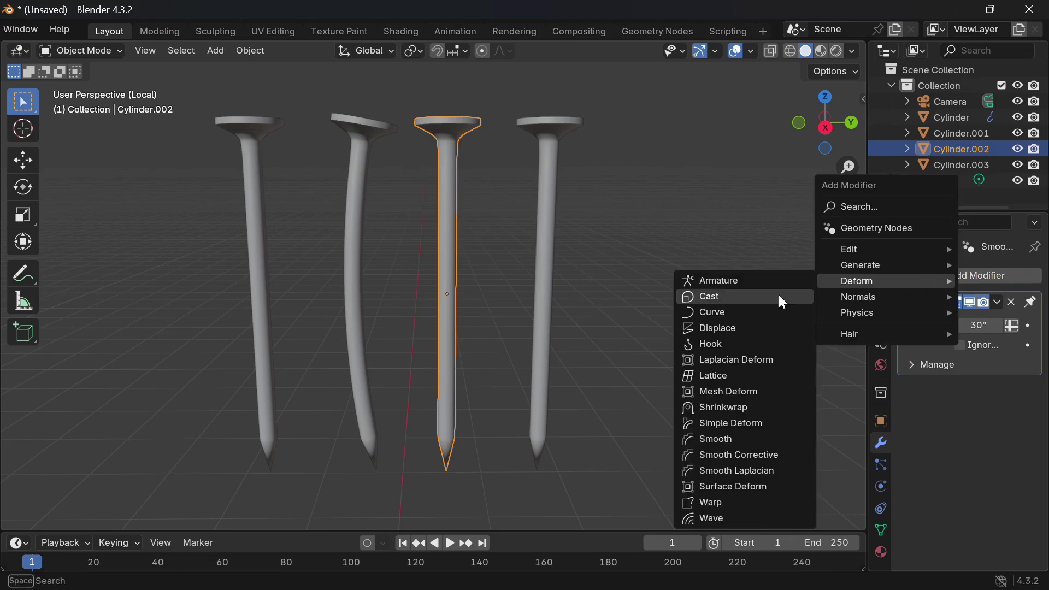
pyautogui.click(730, 424)
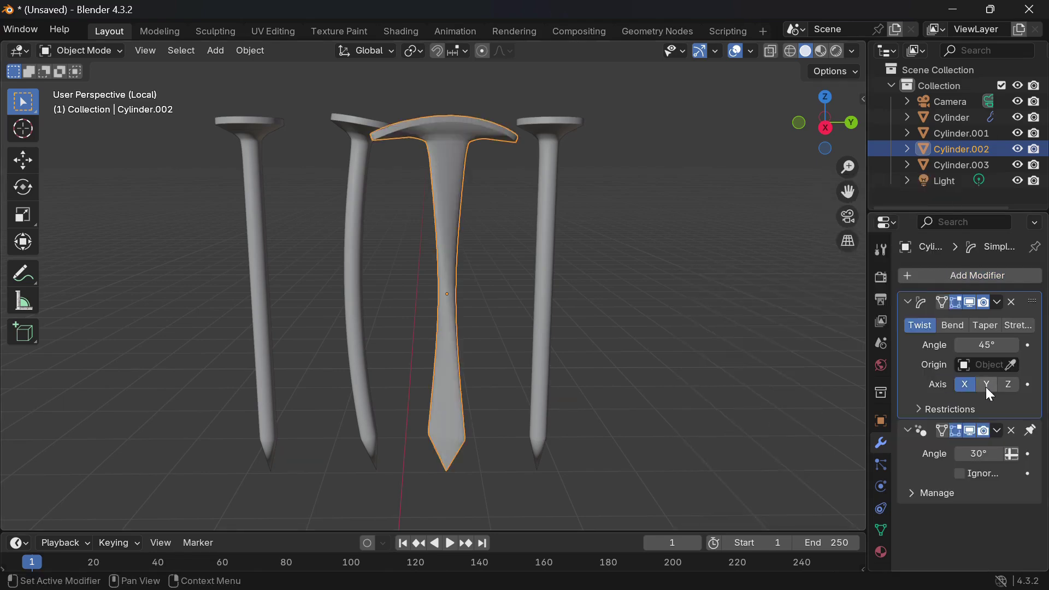
pyautogui.click(952, 325)
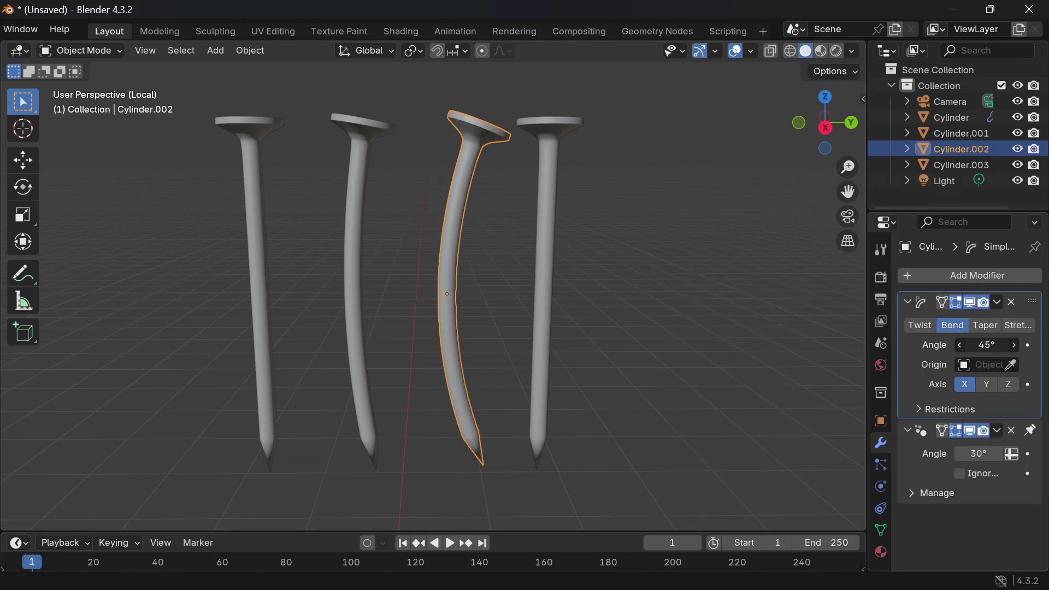
pyautogui.moveTo(986, 345); pyautogui.dragTo(970, 345)
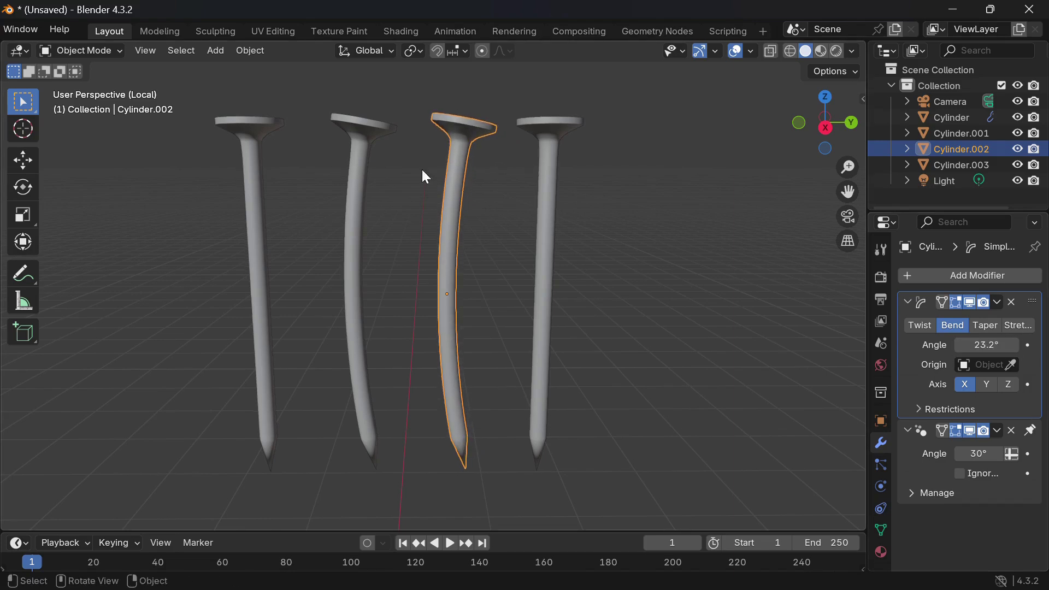
# - In Weight Paint mode, paint the middle of the third nail's shaft at weight 1.000 from both sides
pyautogui.click(116, 54)
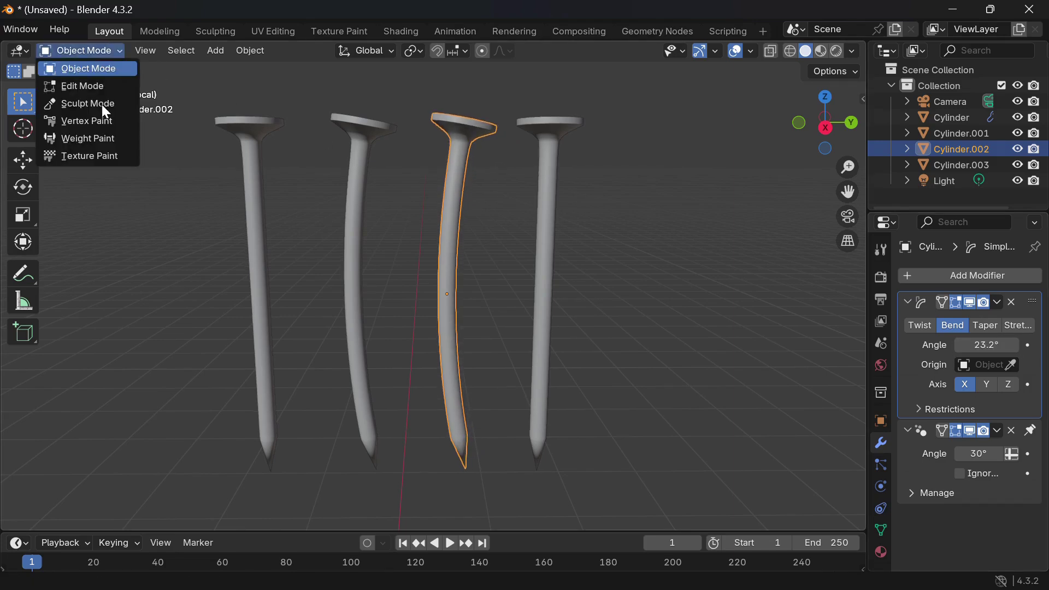
pyautogui.click(99, 136)
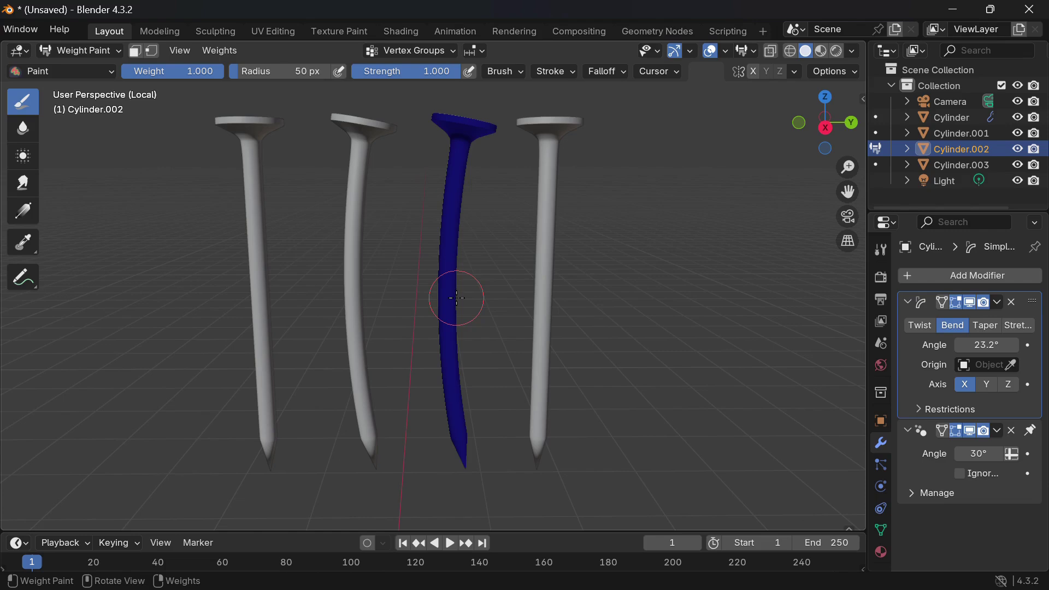
pyautogui.moveTo(450, 261)
pyautogui.mouseDown()
pyautogui.moveTo(445, 299)
pyautogui.moveTo(445, 278)
pyautogui.mouseUp()
pyautogui.moveTo(445, 278); pyautogui.dragTo(410, 281, button='middle')
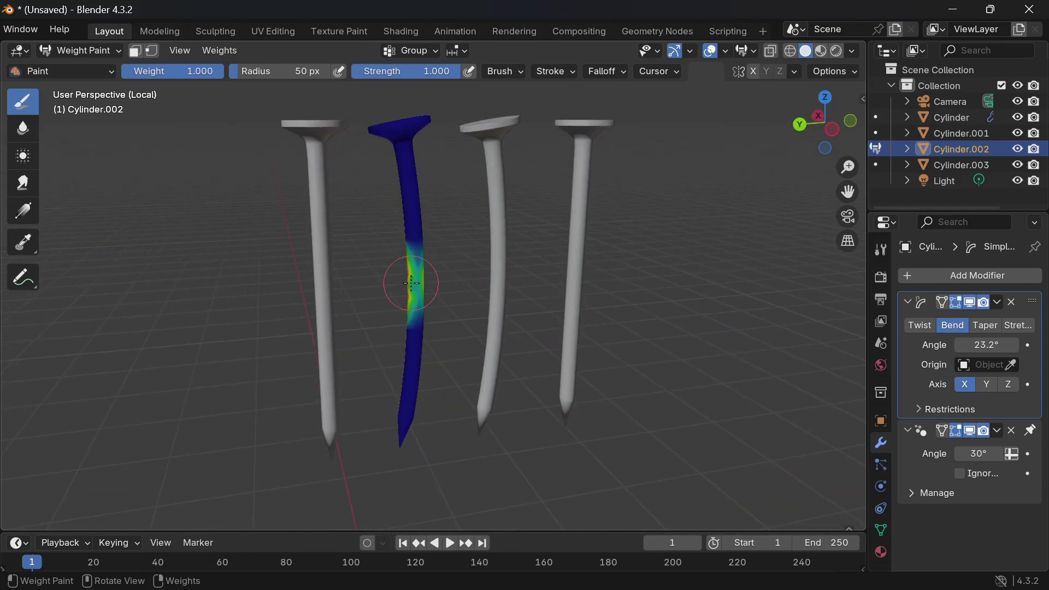
pyautogui.moveTo(422, 285); pyautogui.dragTo(412, 291)
pyautogui.moveTo(404, 275)
pyautogui.mouseDown(button='middle')
pyautogui.moveTo(432, 274)
pyautogui.moveTo(399, 276)
pyautogui.mouseUp(button='middle')
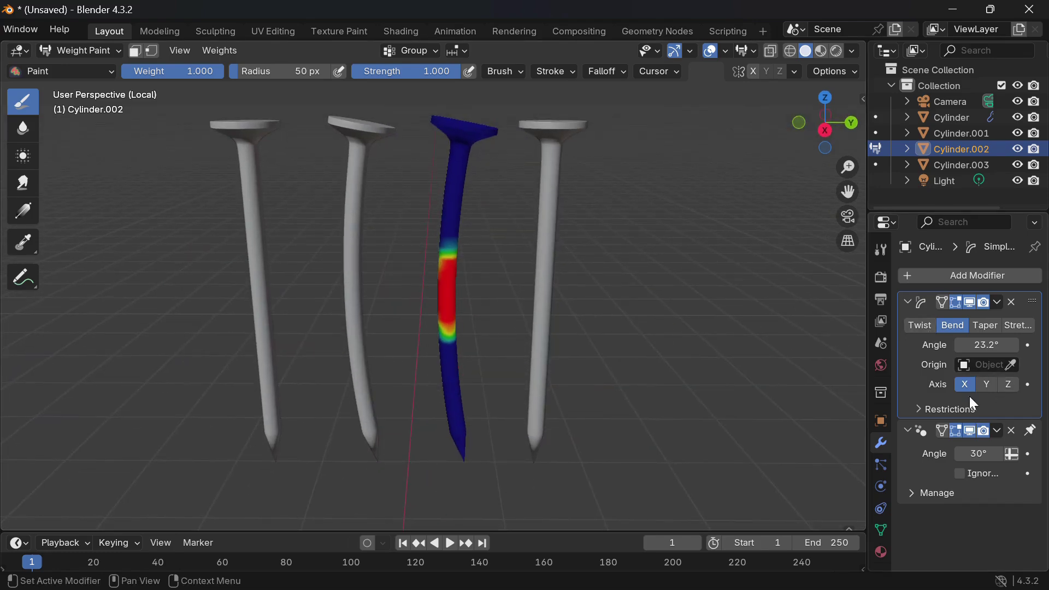
# - Restrict the third nail's Simple Deform bend to the painted vertex group named Group
pyautogui.click(942, 409)
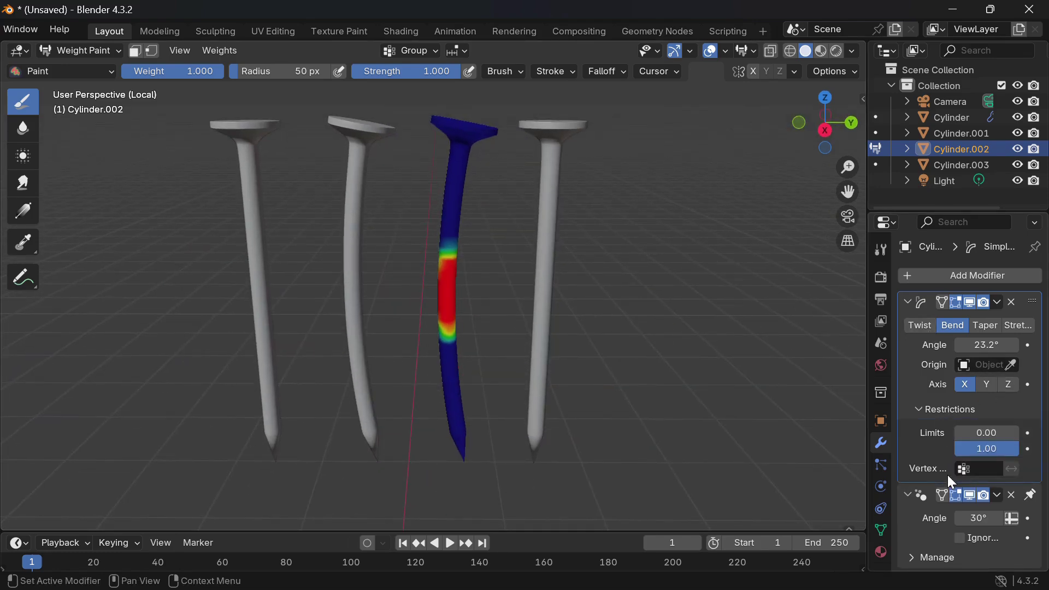
pyautogui.click(971, 469)
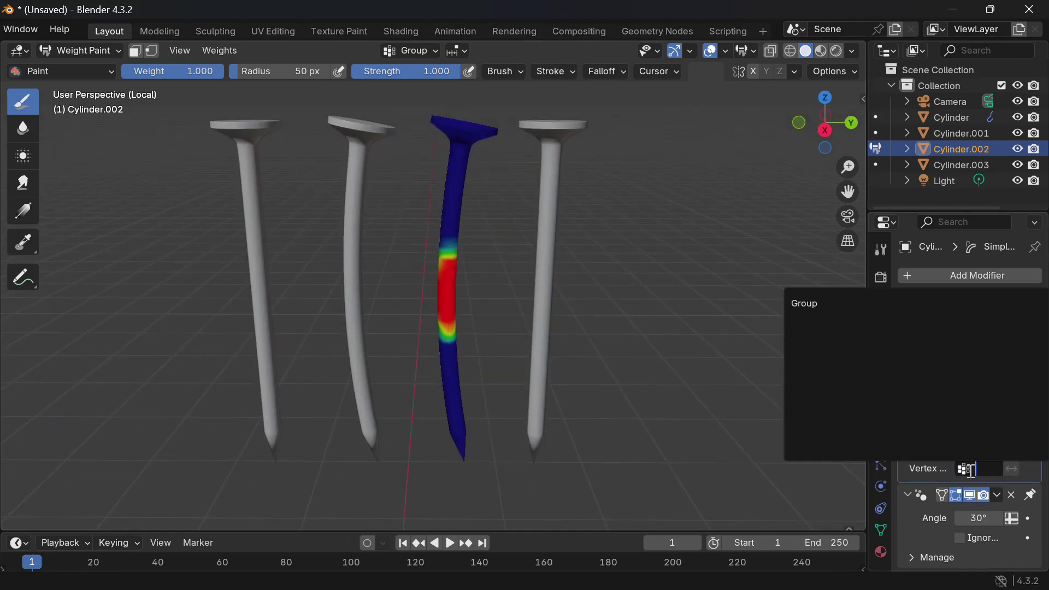
pyautogui.click(811, 305)
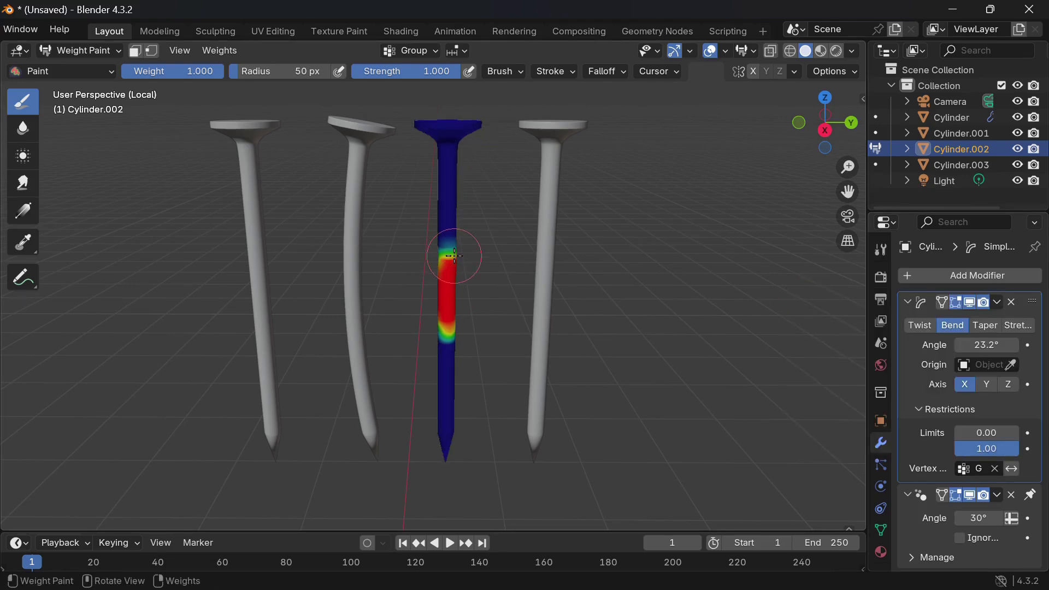
# - Paint the third nail's upper shaft and head at weight 1.000 all around, leaving the lower shaft unpainted
pyautogui.moveTo(454, 256)
pyautogui.mouseDown()
pyautogui.moveTo(449, 214)
pyautogui.moveTo(443, 246)
pyautogui.moveTo(457, 121)
pyautogui.moveTo(458, 196)
pyautogui.mouseUp()
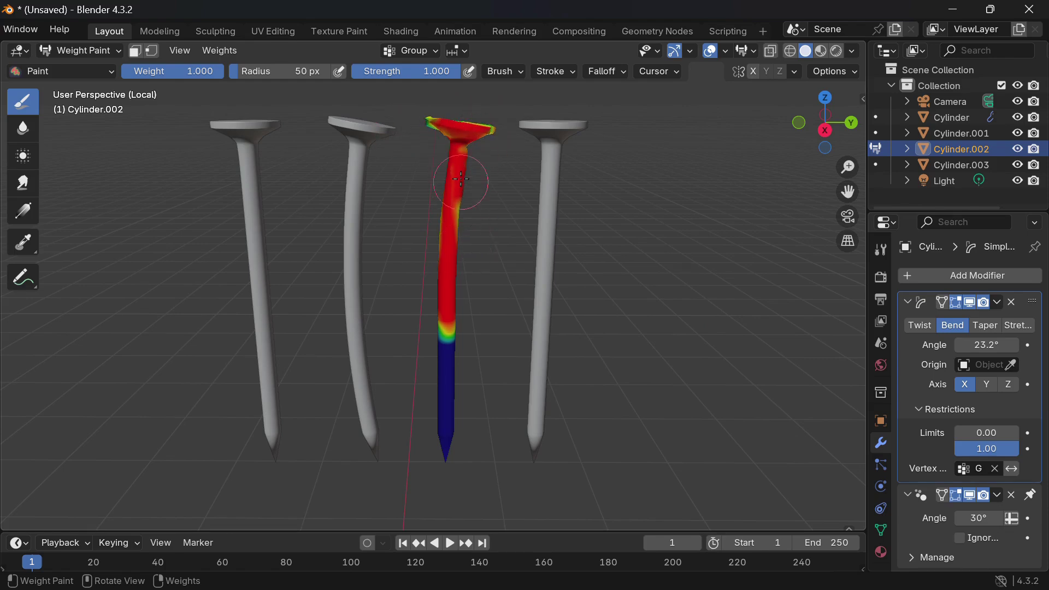
pyautogui.moveTo(462, 235); pyautogui.dragTo(461, 234, button='middle')
pyautogui.moveTo(448, 158)
pyautogui.mouseDown()
pyautogui.moveTo(405, 136)
pyautogui.moveTo(363, 151)
pyautogui.mouseUp()
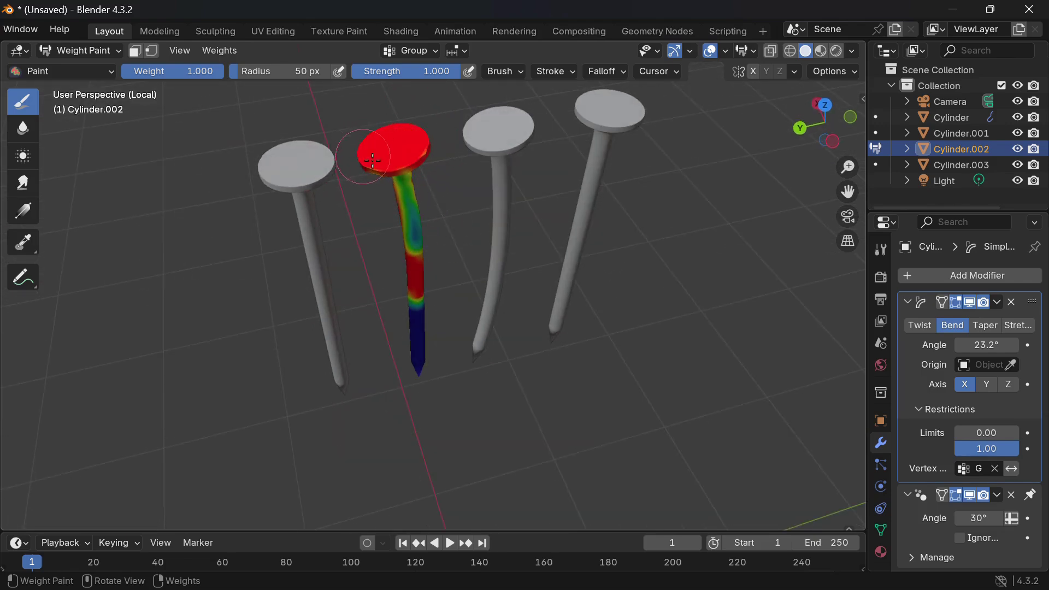
pyautogui.moveTo(403, 120); pyautogui.dragTo(398, 95, button='middle')
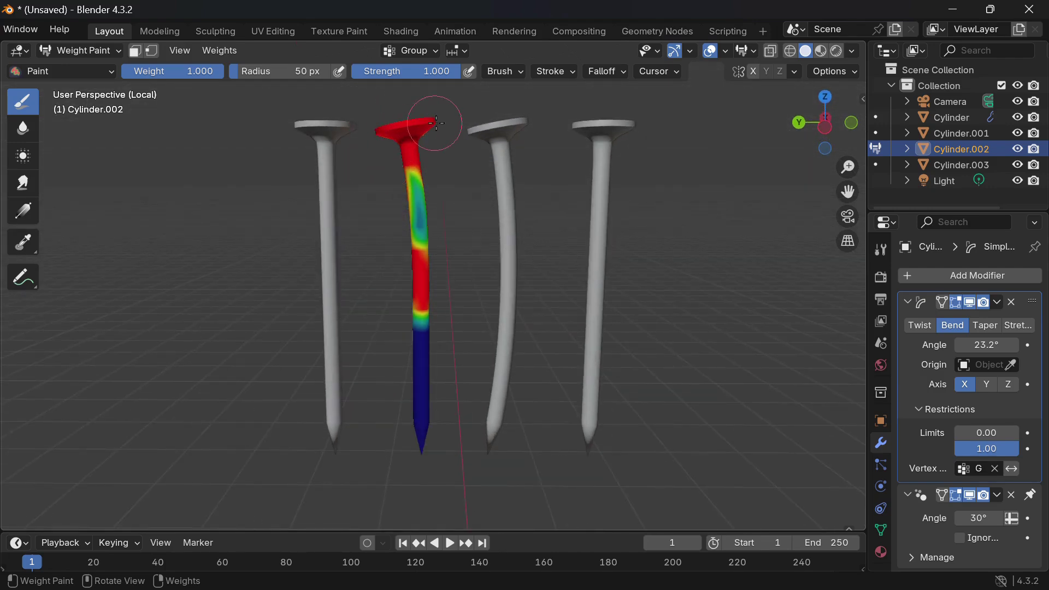
pyautogui.moveTo(427, 130); pyautogui.dragTo(401, 138, button='middle')
pyautogui.moveTo(404, 150)
pyautogui.mouseDown()
pyautogui.moveTo(368, 195)
pyautogui.moveTo(443, 236)
pyautogui.mouseUp()
pyautogui.moveTo(380, 249)
pyautogui.mouseDown(button='middle')
pyautogui.moveTo(368, 241)
pyautogui.moveTo(377, 241)
pyautogui.mouseUp(button='middle')
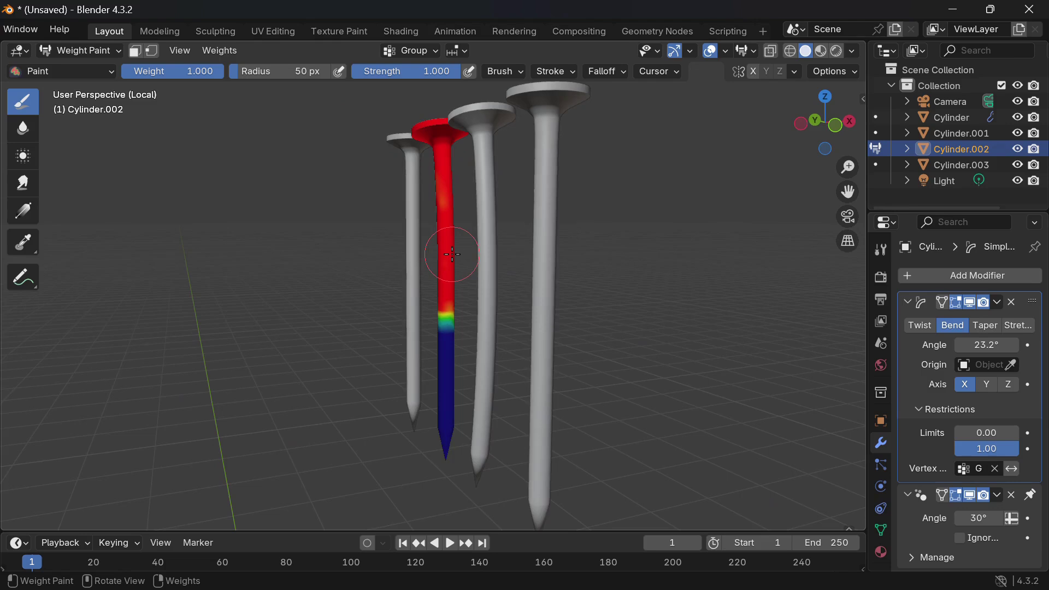
# - Erase weight around the middle of the third nail's shaft and paint its lower shaft and tip at weight 1.000 from both sides
pyautogui.moveTo(452, 252)
pyautogui.mouseDown(button='middle')
pyautogui.moveTo(444, 246)
pyautogui.moveTo(452, 255)
pyautogui.mouseUp(button='middle')
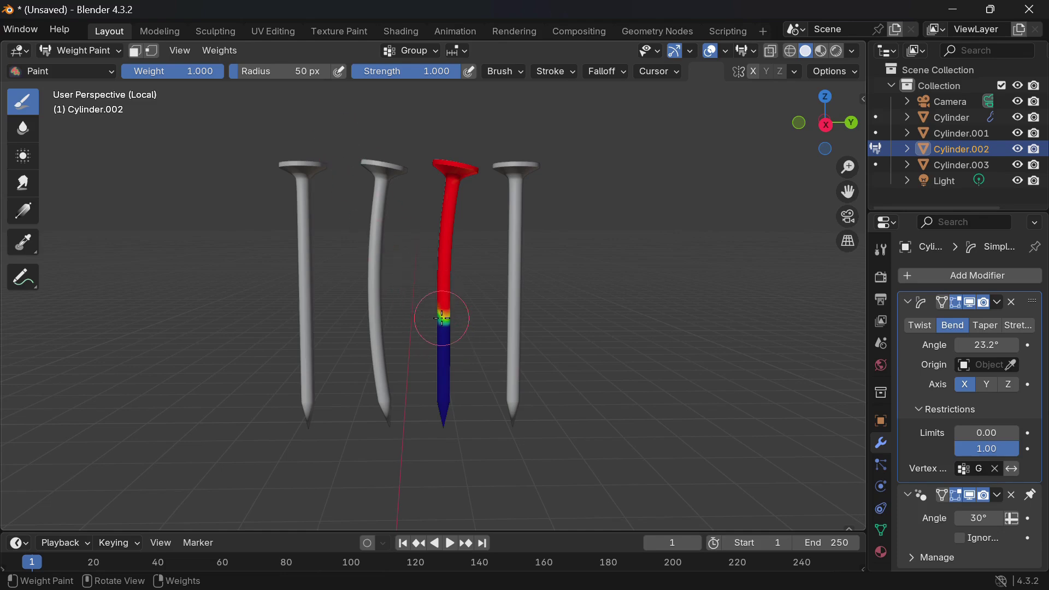
pyautogui.moveTo(442, 319)
pyautogui.keyDown('ctrl'); pyautogui.mouseDown()
pyautogui.moveTo(450, 290)
pyautogui.moveTo(440, 312)
pyautogui.mouseUp(); pyautogui.keyUp('ctrl')
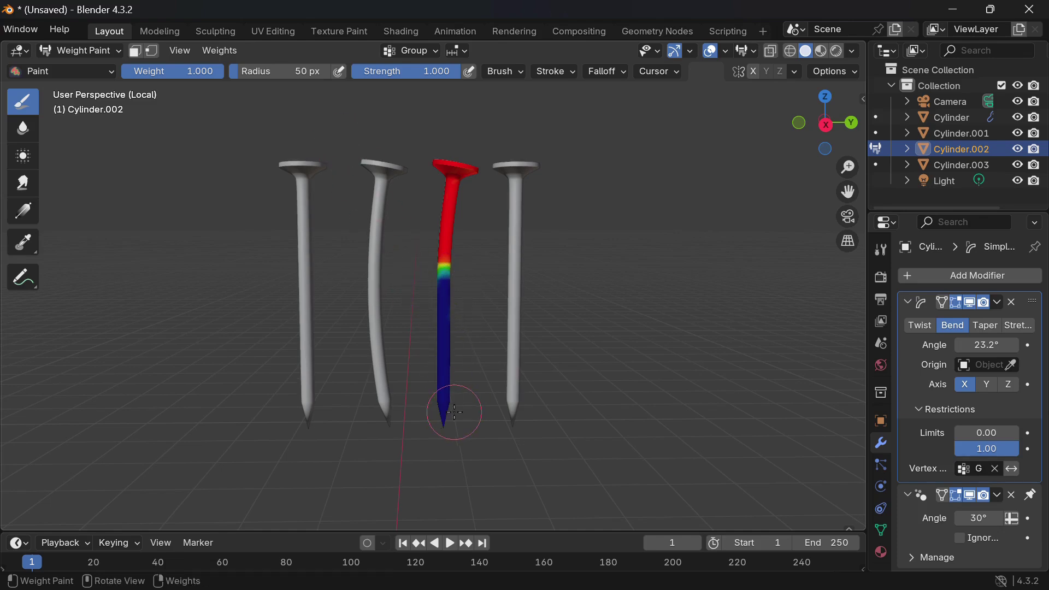
pyautogui.moveTo(454, 411)
pyautogui.mouseDown()
pyautogui.moveTo(445, 404)
pyautogui.moveTo(470, 418)
pyautogui.moveTo(433, 352)
pyautogui.moveTo(460, 331)
pyautogui.moveTo(445, 327)
pyautogui.moveTo(475, 351)
pyautogui.mouseUp()
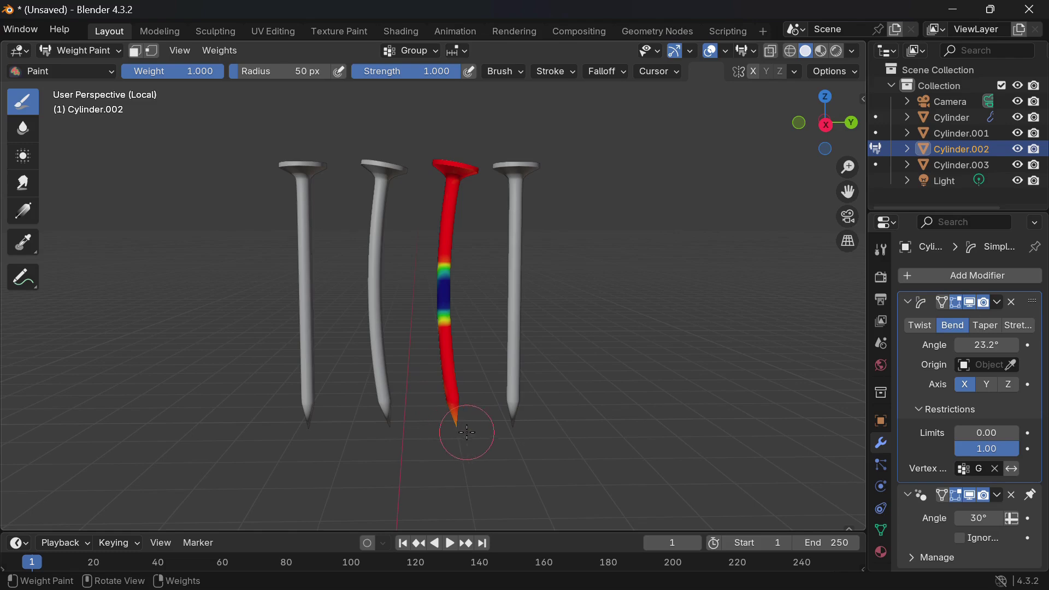
pyautogui.moveTo(452, 421); pyautogui.dragTo(419, 414, button='middle')
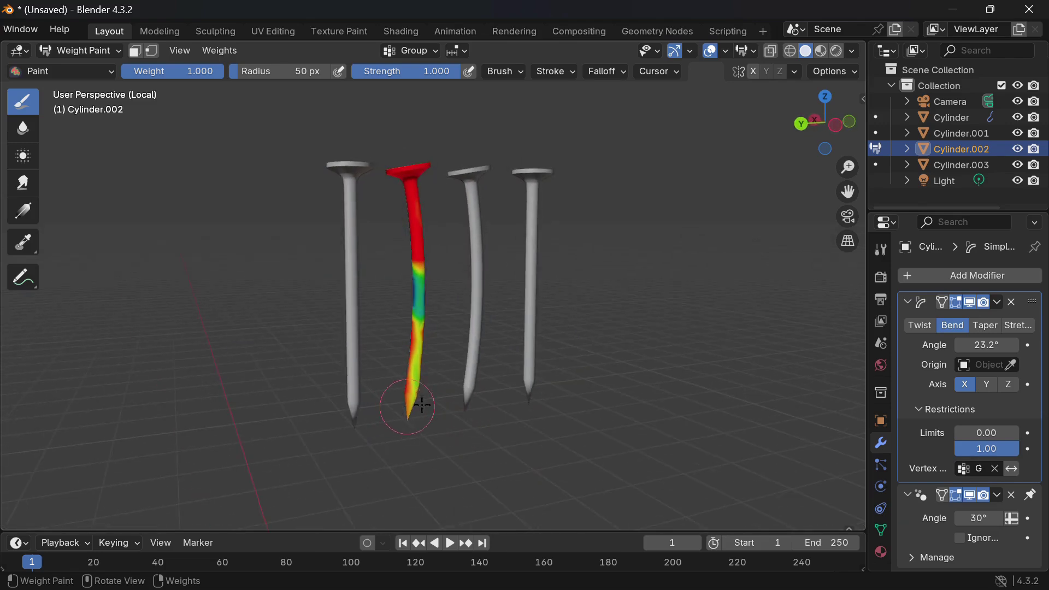
pyautogui.moveTo(423, 405)
pyautogui.mouseDown()
pyautogui.moveTo(411, 413)
pyautogui.moveTo(421, 337)
pyautogui.mouseUp()
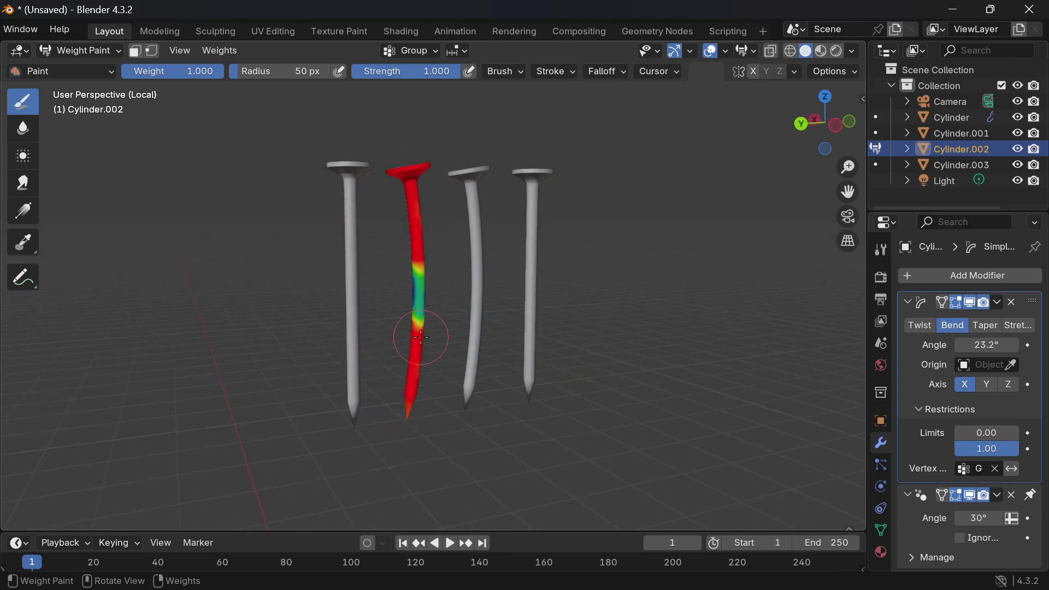
pyautogui.moveTo(389, 435); pyautogui.dragTo(391, 439, button='middle')
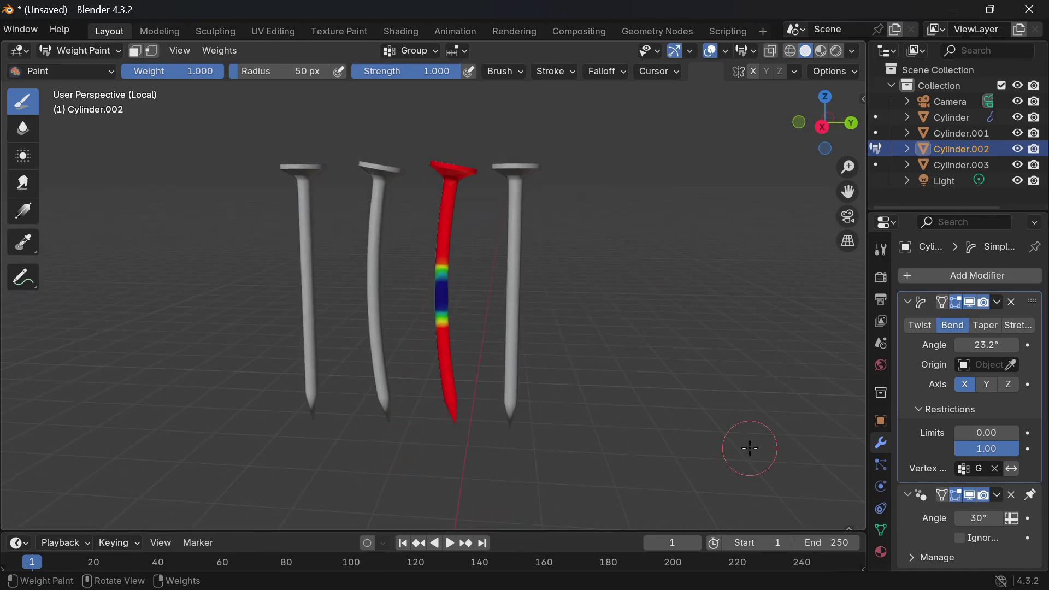
# - Set the third nail's bend angle to 50.4° and erase the painted weight from the whole nail
pyautogui.moveTo(986, 345); pyautogui.dragTo(987, 345)
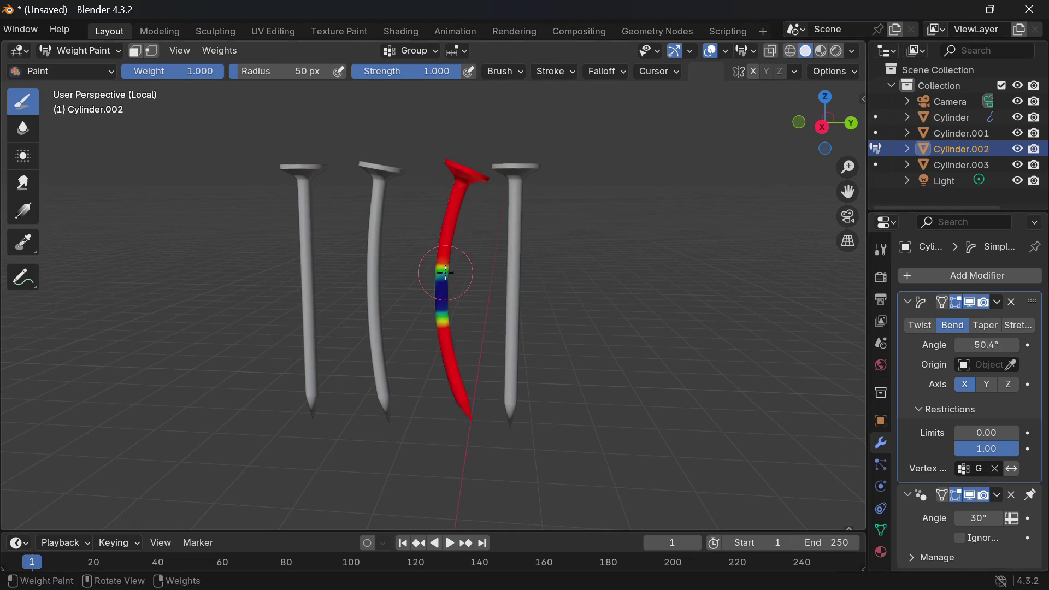
pyautogui.moveTo(445, 272)
pyautogui.mouseDown()
pyautogui.moveTo(444, 249)
pyautogui.moveTo(436, 283)
pyautogui.mouseUp()
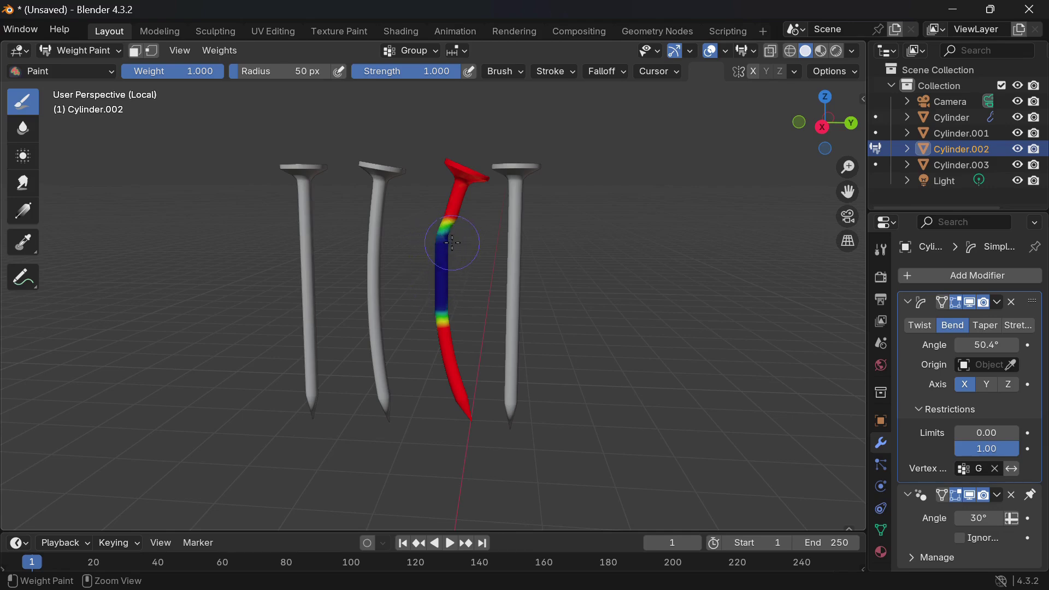
pyautogui.moveTo(452, 242); pyautogui.dragTo(453, 243, button='middle')
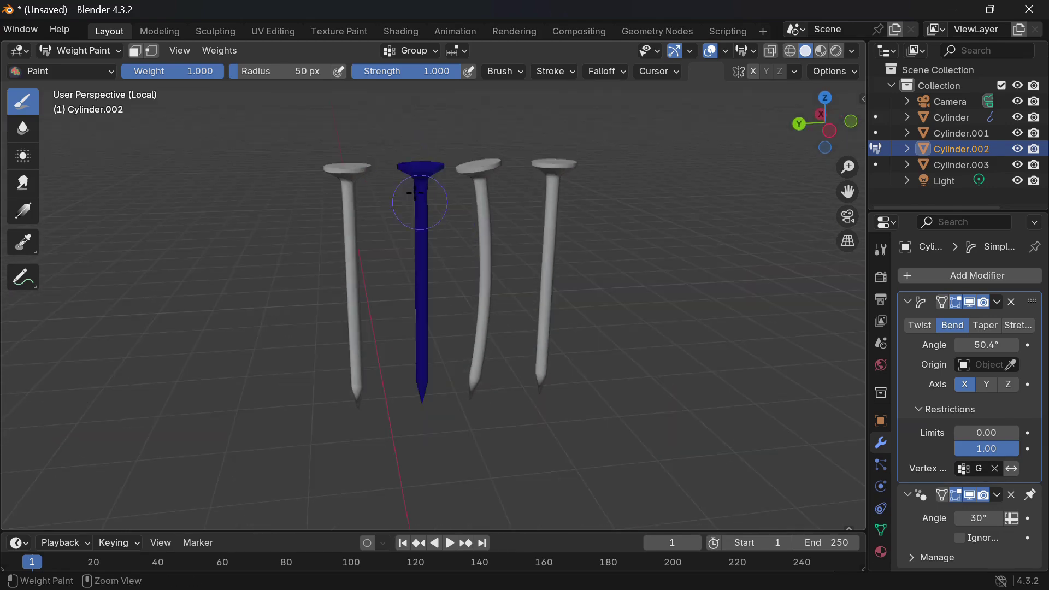
# - Paint only the lower shaft and tip of the third nail at weight 1.000 from both sides
pyautogui.moveTo(431, 355)
pyautogui.mouseDown()
pyautogui.moveTo(418, 370)
pyautogui.moveTo(436, 375)
pyautogui.moveTo(440, 393)
pyautogui.moveTo(446, 349)
pyautogui.mouseUp()
pyautogui.moveTo(445, 348); pyautogui.dragTo(494, 378, button='middle')
pyautogui.moveTo(435, 318); pyautogui.dragTo(442, 342)
pyautogui.moveTo(442, 341)
pyautogui.mouseDown(button='middle')
pyautogui.moveTo(434, 304)
pyautogui.moveTo(668, 233)
pyautogui.moveTo(629, 259)
pyautogui.mouseUp(button='middle')
# - Apply the third nail's Simple Deform modifier to its mesh and leave Weight Paint mode
pyautogui.press('Tab')
pyautogui.click(997, 302)
pyautogui.press('Tab')
pyautogui.click(996, 302)
pyautogui.click(975, 321)
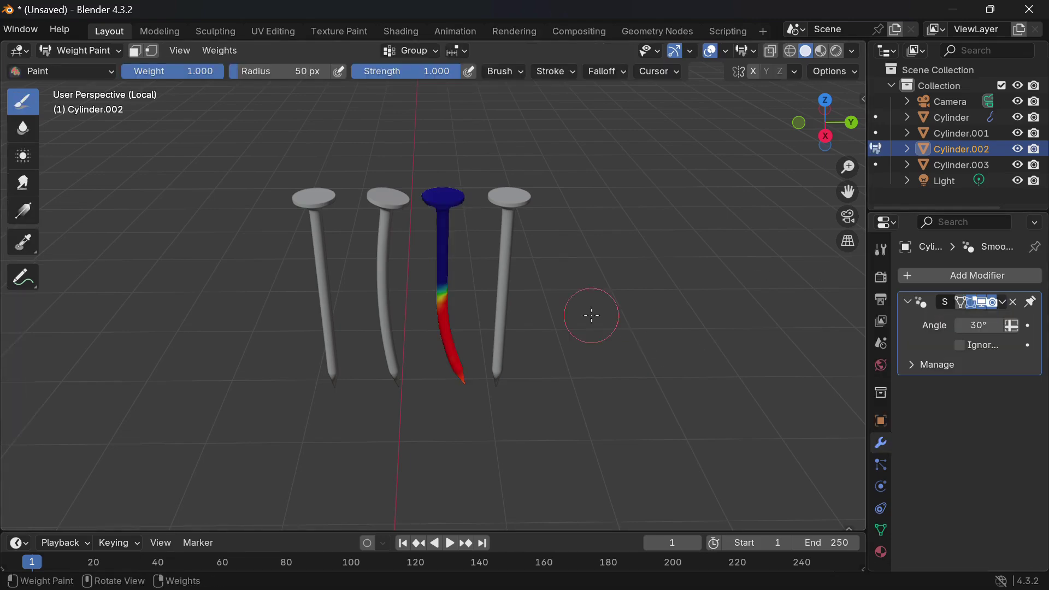
pyautogui.click(79, 51)
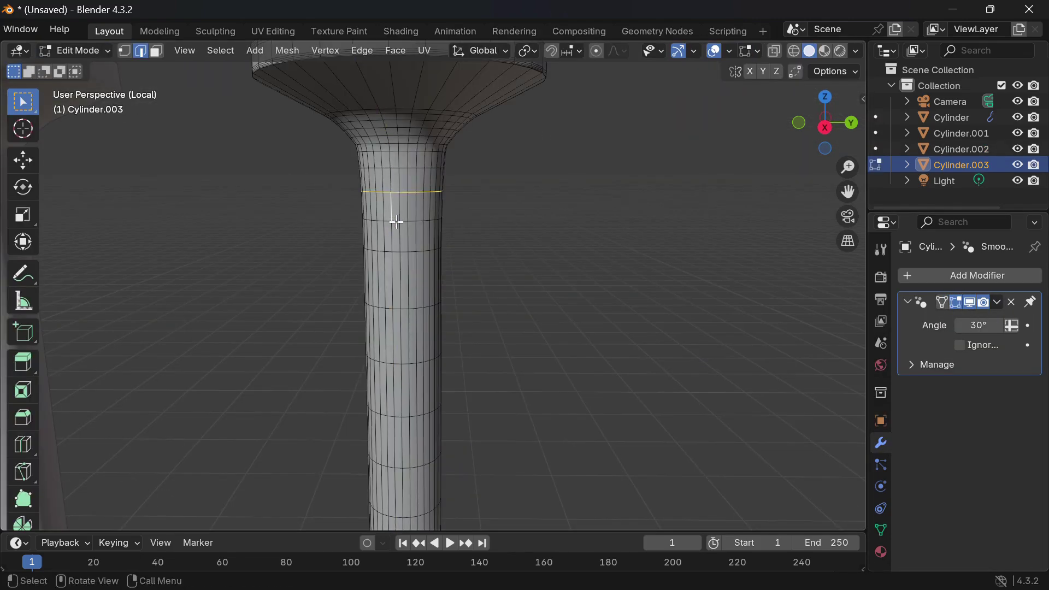
# - In Edit Mode, dissolve the fourth nail's shaft edge loops, keeping two loops that split the shaft into three long segments
pyautogui.keyDown('alt'); pyautogui.keyDown('shift'); pyautogui.click(396, 220); pyautogui.keyUp('shift'); pyautogui.keyUp('alt')
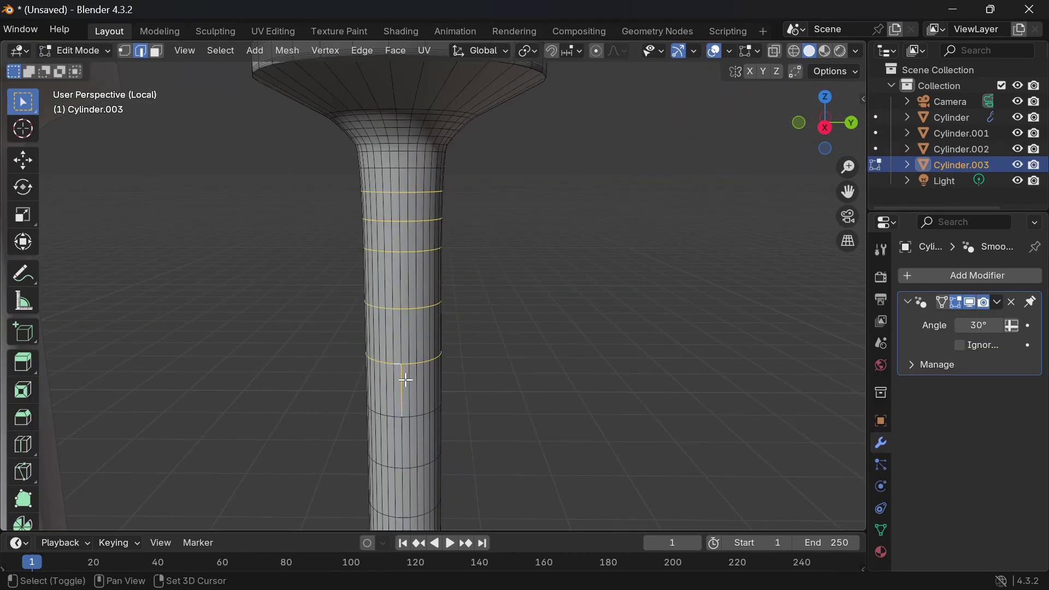
pyautogui.moveTo(402, 375); pyautogui.dragTo(421, 214, button='middle')
pyautogui.keyDown('alt'); pyautogui.keyDown('shift'); pyautogui.click(420, 213); pyautogui.keyUp('shift'); pyautogui.keyUp('alt')
pyautogui.keyDown('alt'); pyautogui.keyDown('shift'); pyautogui.click(421, 258); pyautogui.keyUp('shift'); pyautogui.keyUp('alt')
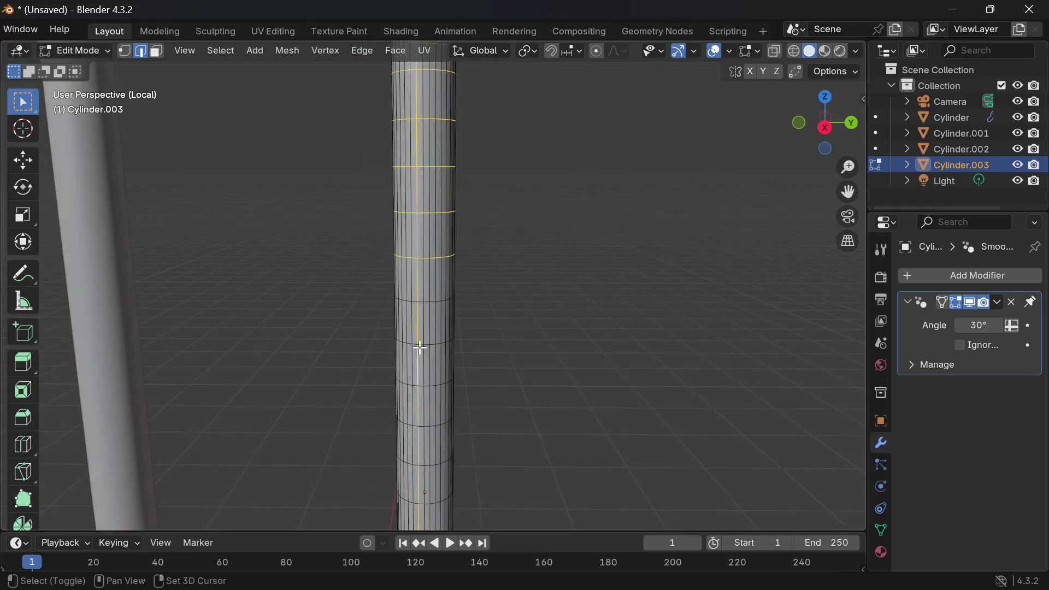
pyautogui.moveTo(421, 427); pyautogui.dragTo(420, 207, button='middle')
pyautogui.moveTo(420, 289); pyautogui.dragTo(418, 180, button='middle')
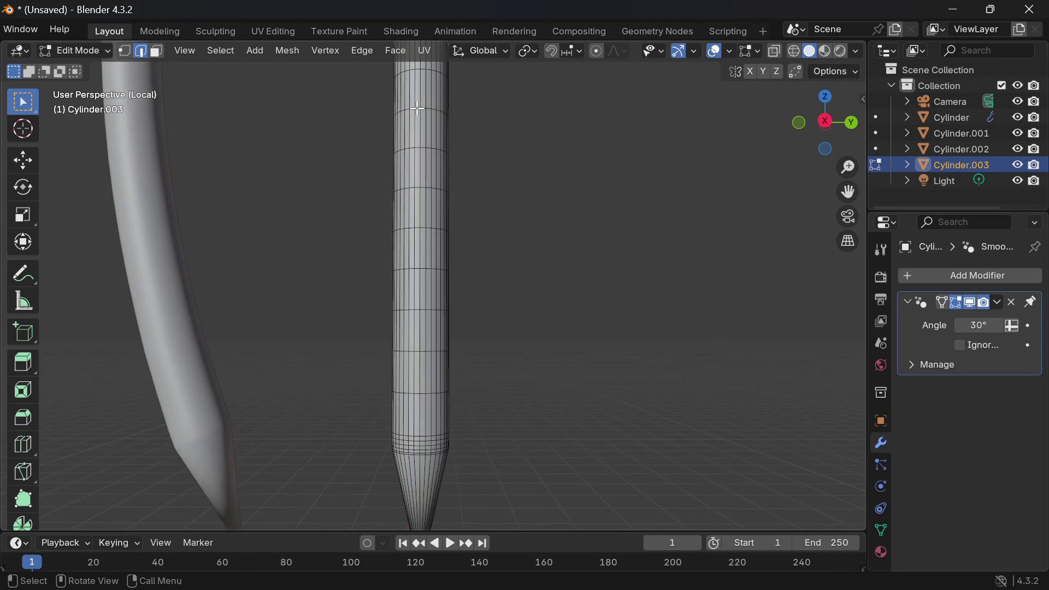
pyautogui.keyDown('alt'); pyautogui.keyDown('shift'); pyautogui.click(420, 267); pyautogui.keyUp('shift'); pyautogui.keyUp('alt')
pyautogui.keyDown('alt'); pyautogui.keyDown('shift'); pyautogui.click(419, 306); pyautogui.keyUp('shift'); pyautogui.keyUp('alt')
pyautogui.keyDown('alt'); pyautogui.keyDown('shift'); pyautogui.click(419, 312); pyautogui.keyUp('shift'); pyautogui.keyUp('alt')
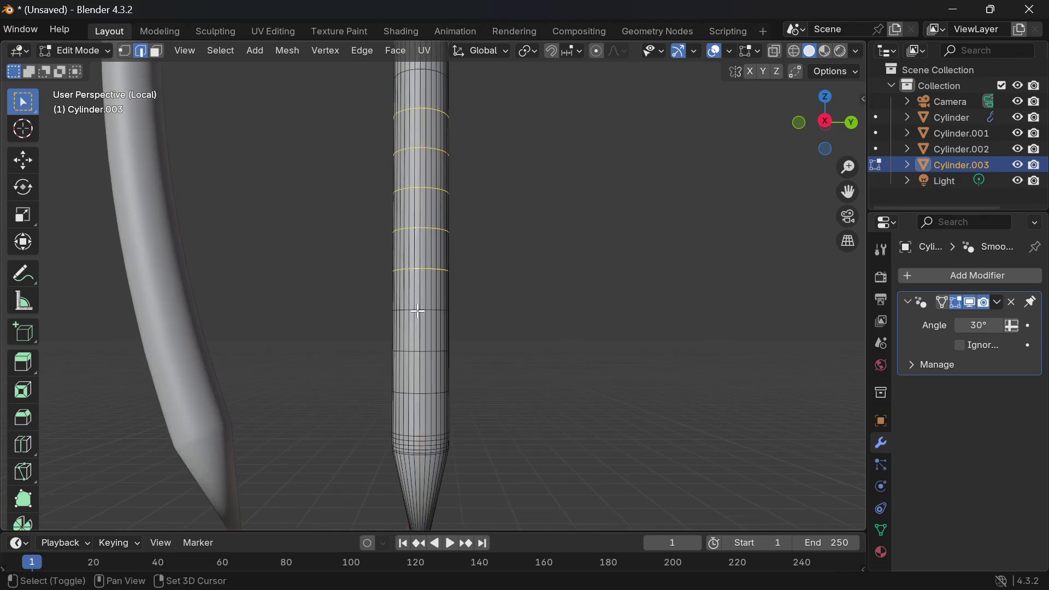
pyautogui.moveTo(418, 351); pyautogui.dragTo(417, 394, button='middle')
pyautogui.hotkey('ctrl', 'x')
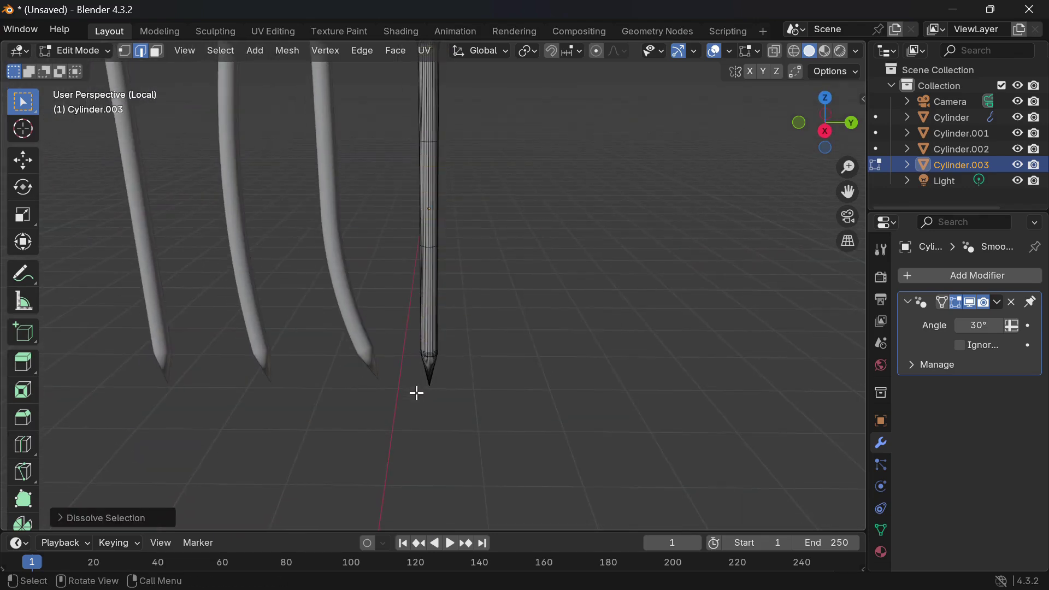
pyautogui.moveTo(511, 280); pyautogui.dragTo(481, 409, button='middle')
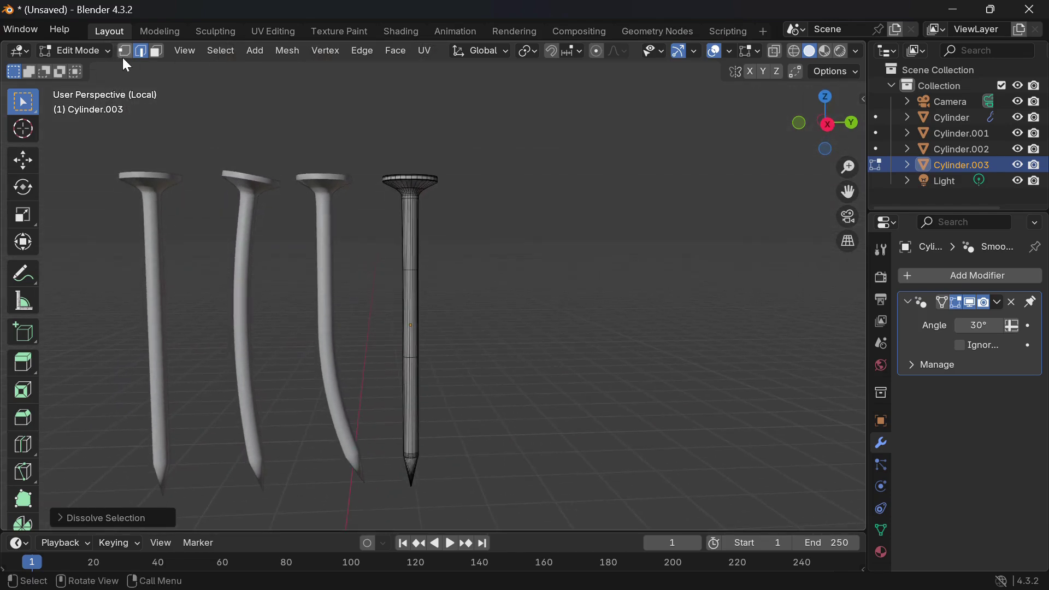
# - Switch the fourth nail to Weight Paint mode and add a Simple Deform modifier set to Bend
pyautogui.click(99, 47)
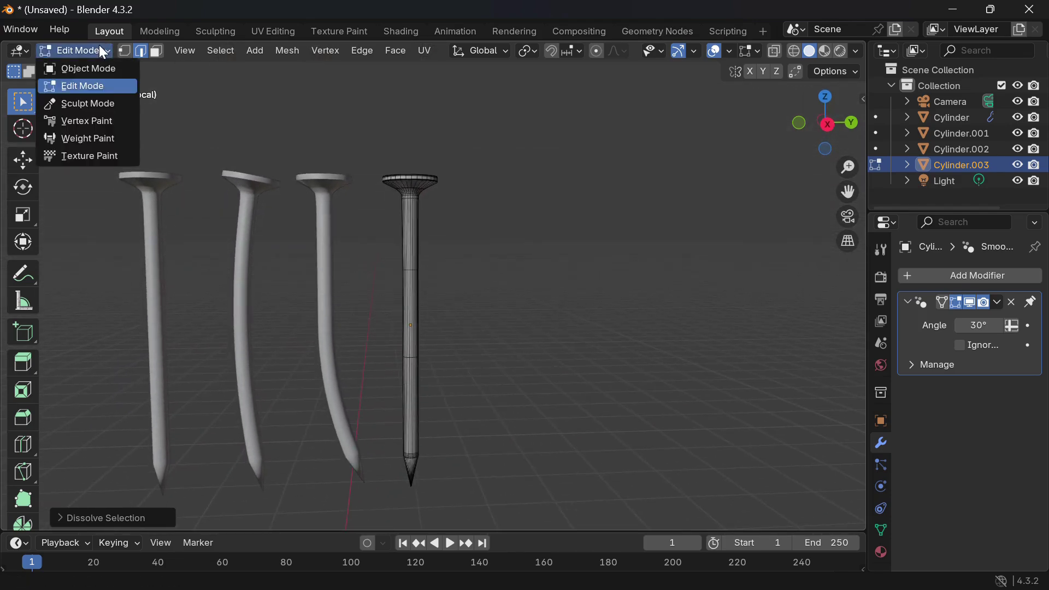
pyautogui.click(94, 139)
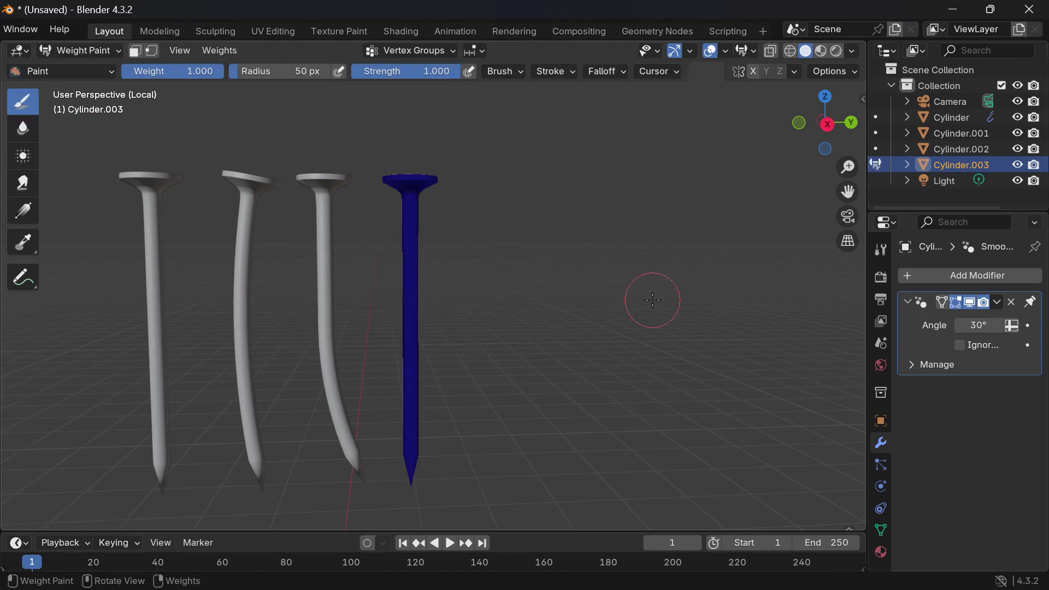
pyautogui.click(970, 279)
pyautogui.moveTo(970, 280)
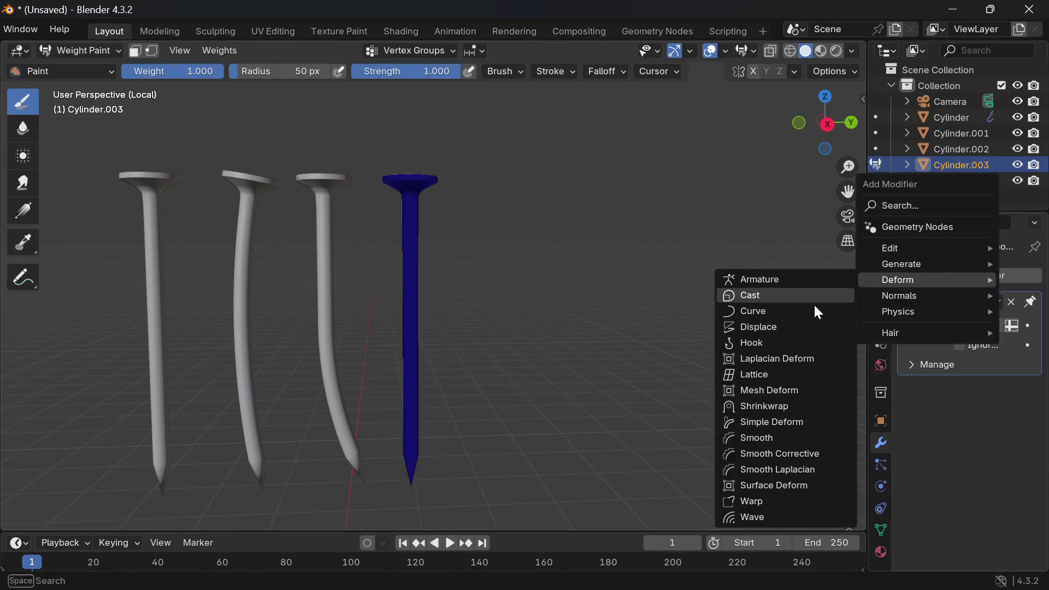
pyautogui.click(773, 422)
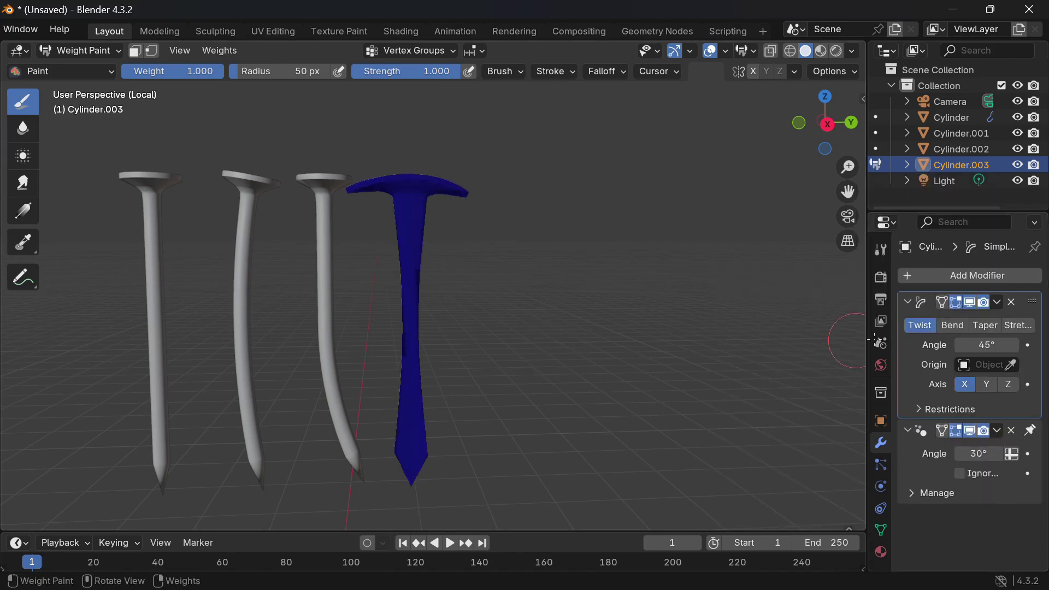
pyautogui.click(957, 325)
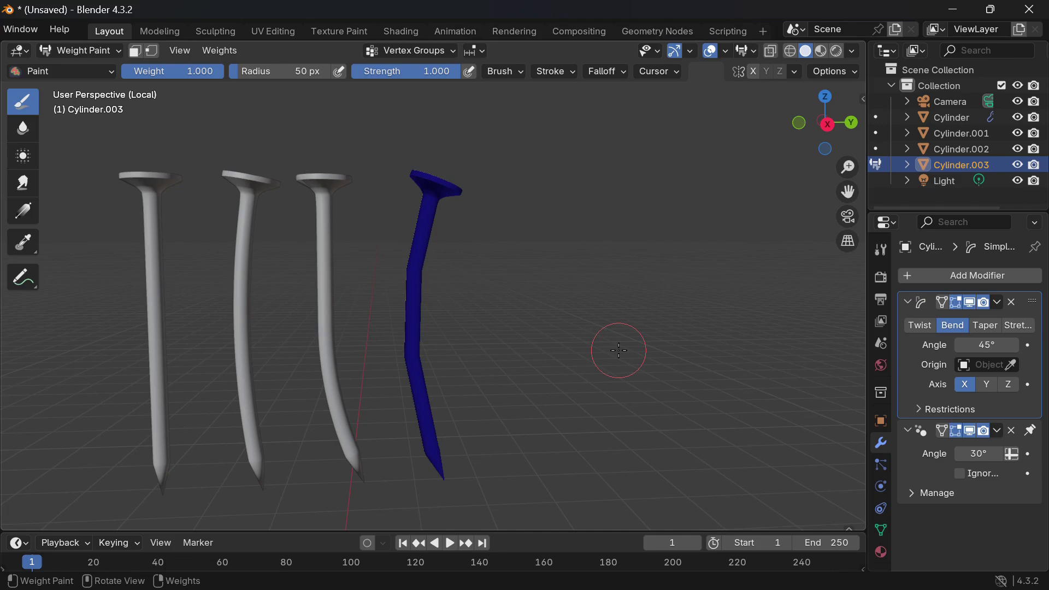
# - Paint the fourth nail's lower shaft and tip at weight 1.000
pyautogui.moveTo(618, 350)
pyautogui.mouseDown(button='middle')
pyautogui.moveTo(594, 348)
pyautogui.moveTo(618, 350)
pyautogui.mouseUp(button='middle')
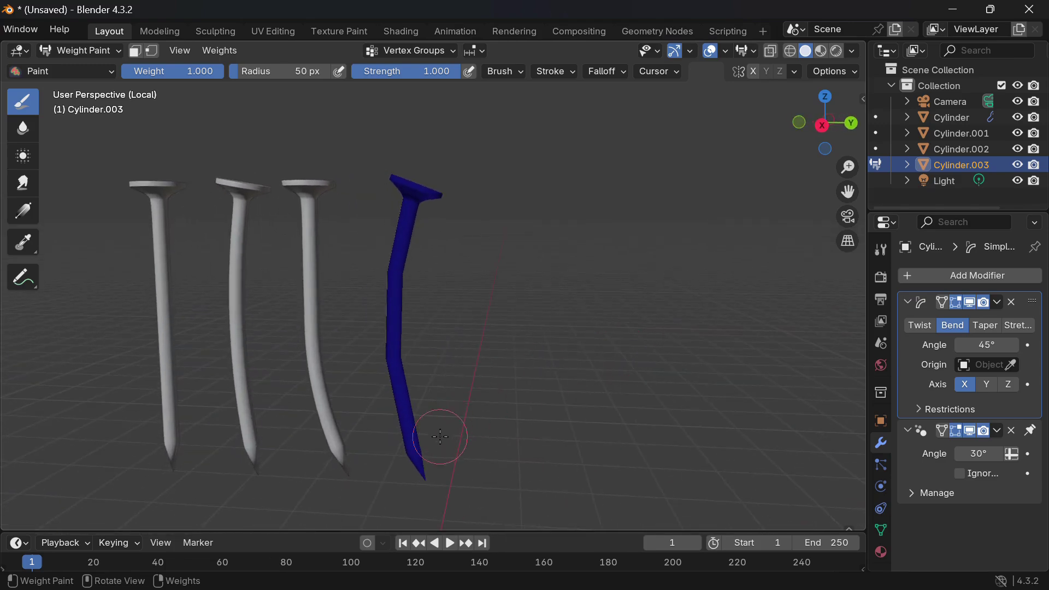
pyautogui.click(429, 458)
pyautogui.moveTo(422, 458)
pyautogui.mouseDown()
pyautogui.moveTo(394, 353)
pyautogui.moveTo(411, 247)
pyautogui.moveTo(406, 388)
pyautogui.mouseUp()
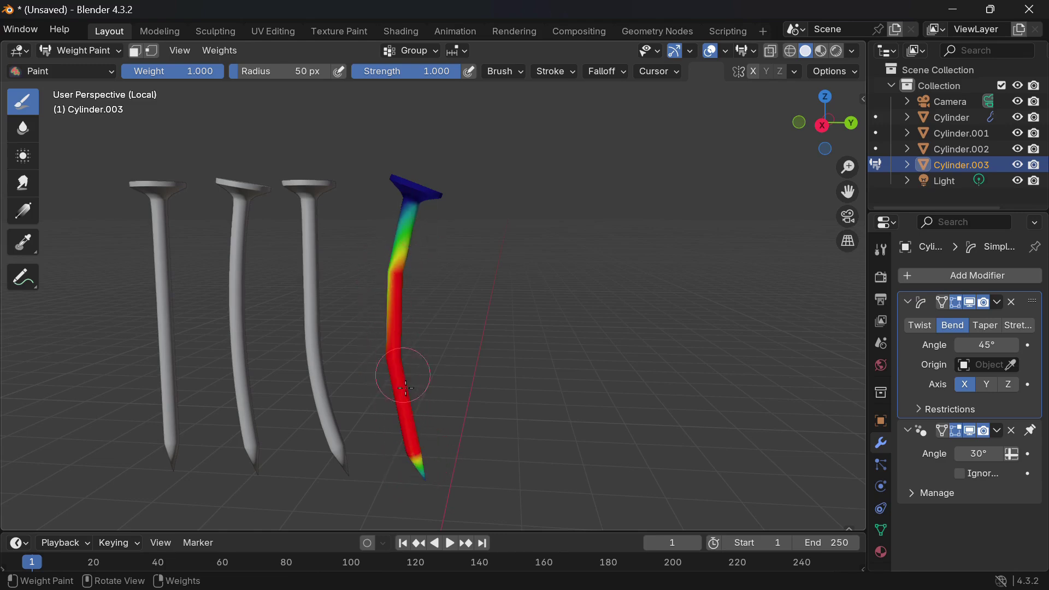
pyautogui.moveTo(422, 464); pyautogui.dragTo(421, 462)
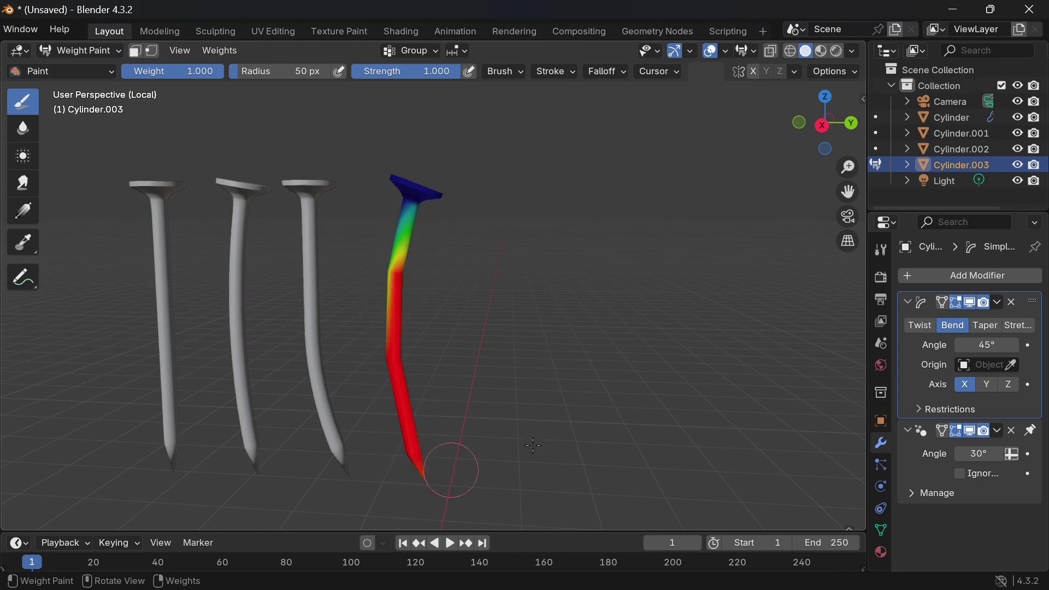
# - Restrict the fourth nail's Simple Deform bend to the vertex group named Group
pyautogui.click(953, 409)
pyautogui.click(968, 470)
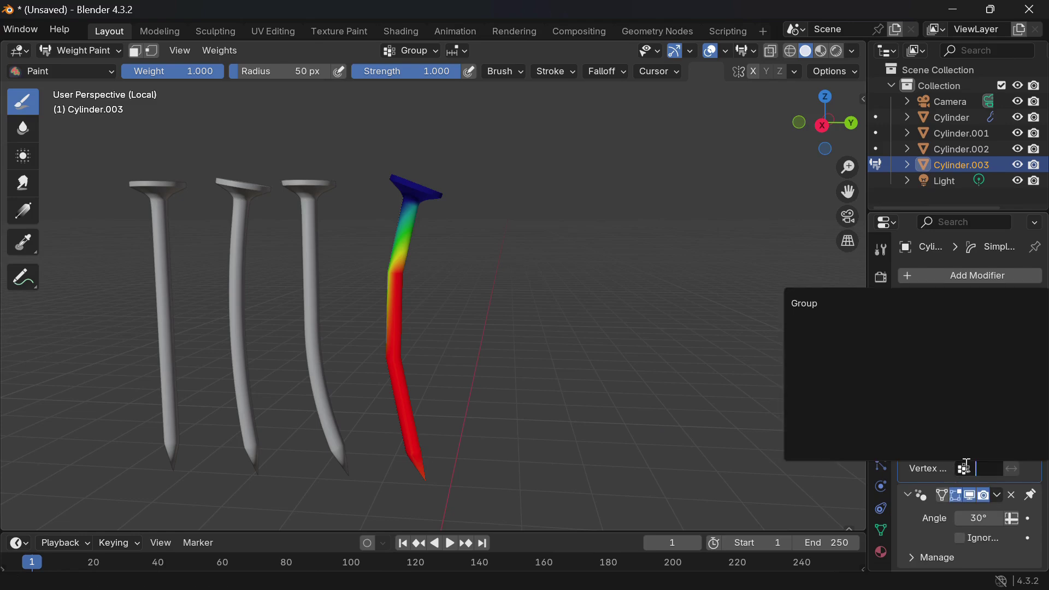
pyautogui.click(818, 304)
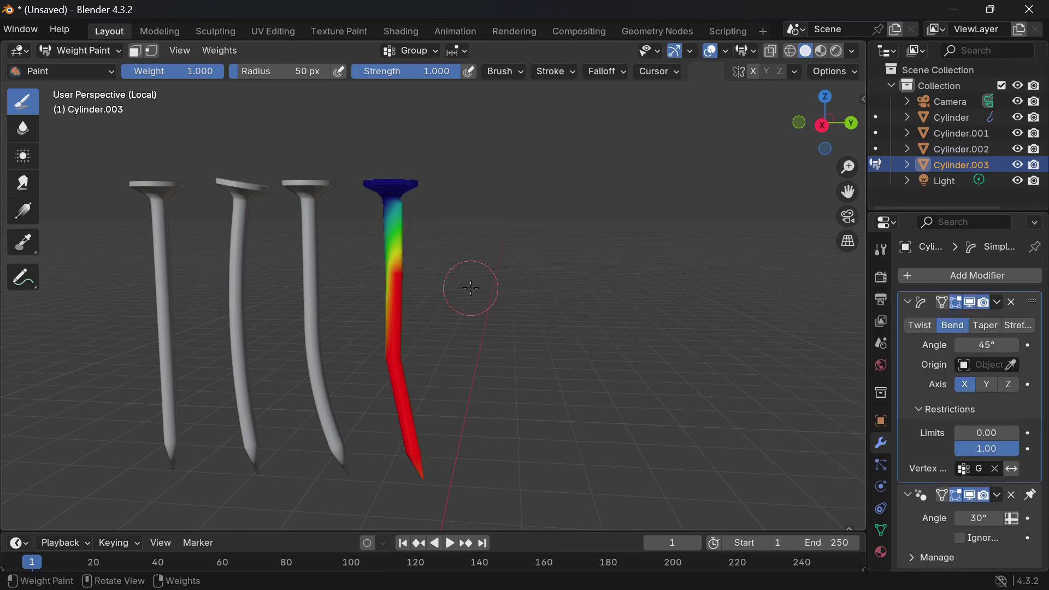
# - Paint the rest of the fourth nail at weight 1.000 from both sides, covering the head and full shaft
pyautogui.moveTo(389, 224)
pyautogui.mouseDown()
pyautogui.moveTo(407, 178)
pyautogui.moveTo(428, 206)
pyautogui.moveTo(398, 257)
pyautogui.moveTo(393, 316)
pyautogui.mouseUp()
pyautogui.moveTo(607, 292); pyautogui.dragTo(399, 306, button='middle')
pyautogui.moveTo(435, 198)
pyautogui.mouseDown()
pyautogui.moveTo(413, 194)
pyautogui.moveTo(470, 288)
pyautogui.moveTo(436, 376)
pyautogui.mouseUp()
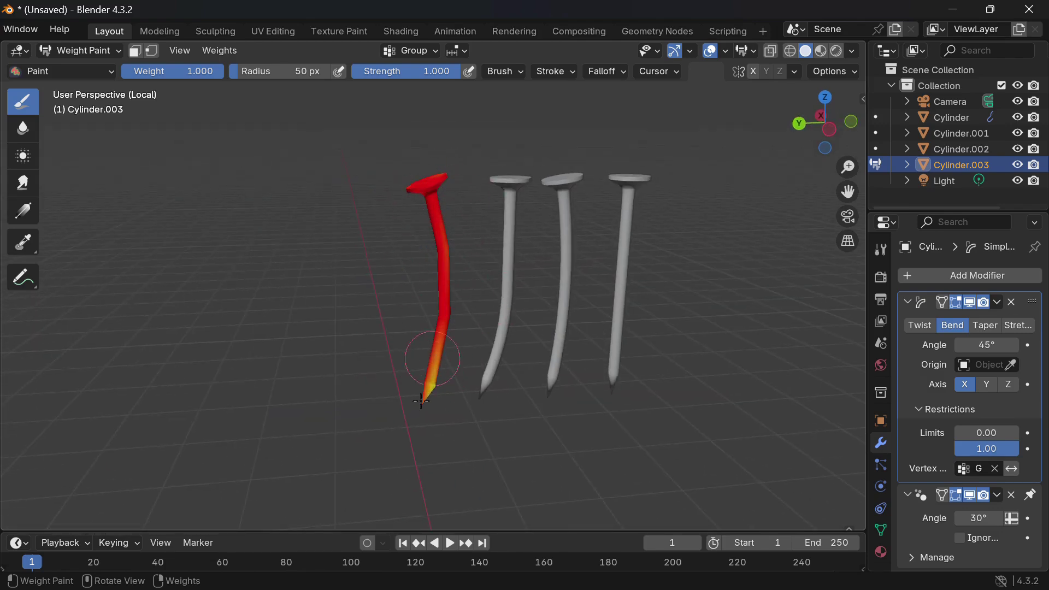
pyautogui.moveTo(442, 320); pyautogui.dragTo(442, 322, button='middle')
pyautogui.moveTo(443, 321); pyautogui.dragTo(440, 317, button='middle')
pyautogui.moveTo(526, 396); pyautogui.dragTo(452, 335, button='middle')
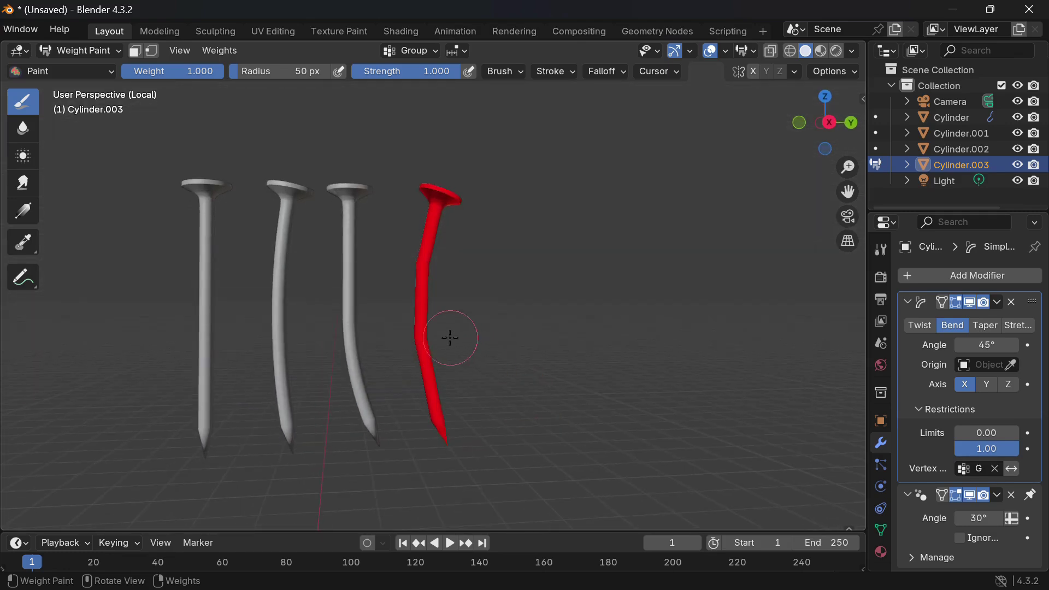
# - Try erasing weight from the fourth nail's lower shaft, and repaint that part at weight 1.000 from both sides
pyautogui.moveTo(434, 429)
pyautogui.keyDown('ctrl'); pyautogui.mouseDown()
pyautogui.moveTo(428, 438)
pyautogui.moveTo(421, 411)
pyautogui.mouseUp(); pyautogui.keyUp('ctrl')
pyautogui.moveTo(420, 411)
pyautogui.mouseDown(button='middle')
pyautogui.moveTo(524, 416)
pyautogui.moveTo(393, 432)
pyautogui.moveTo(404, 437)
pyautogui.mouseUp(button='middle')
pyautogui.moveTo(418, 427)
pyautogui.mouseDown()
pyautogui.moveTo(411, 448)
pyautogui.moveTo(416, 306)
pyautogui.mouseUp()
pyautogui.scroll(-2, 416, 327)
pyautogui.moveTo(417, 327); pyautogui.dragTo(618, 322, button='middle')
pyautogui.moveTo(422, 321); pyautogui.dragTo(418, 382)
pyautogui.moveTo(418, 382); pyautogui.dragTo(617, 377, button='middle')
pyautogui.moveTo(519, 276); pyautogui.dragTo(523, 298, button='middle')
# - In Object Mode, duplicate the first straight nail along the Y axis and place the copy beyond the fourth nail
pyautogui.click(82, 50)
pyautogui.click(87, 66)
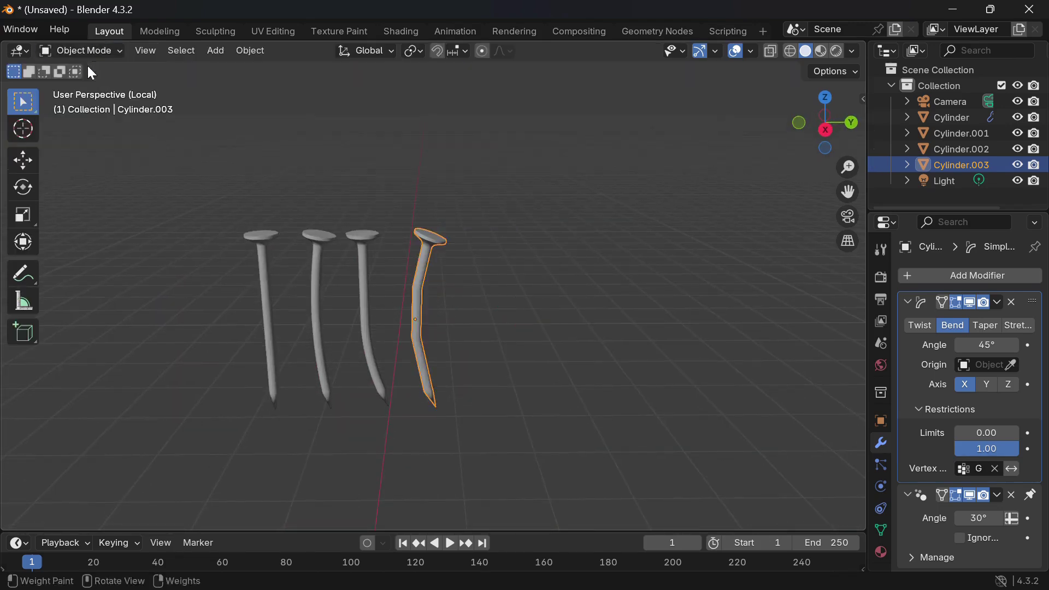
pyautogui.click(264, 274)
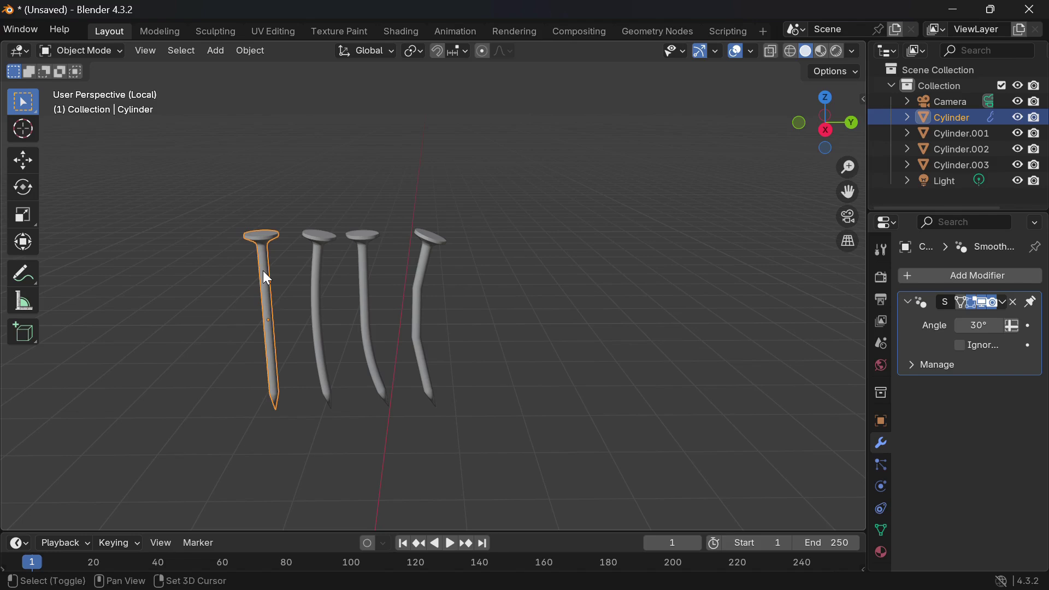
pyautogui.hotkey('shift', 'd')
pyautogui.press('y')
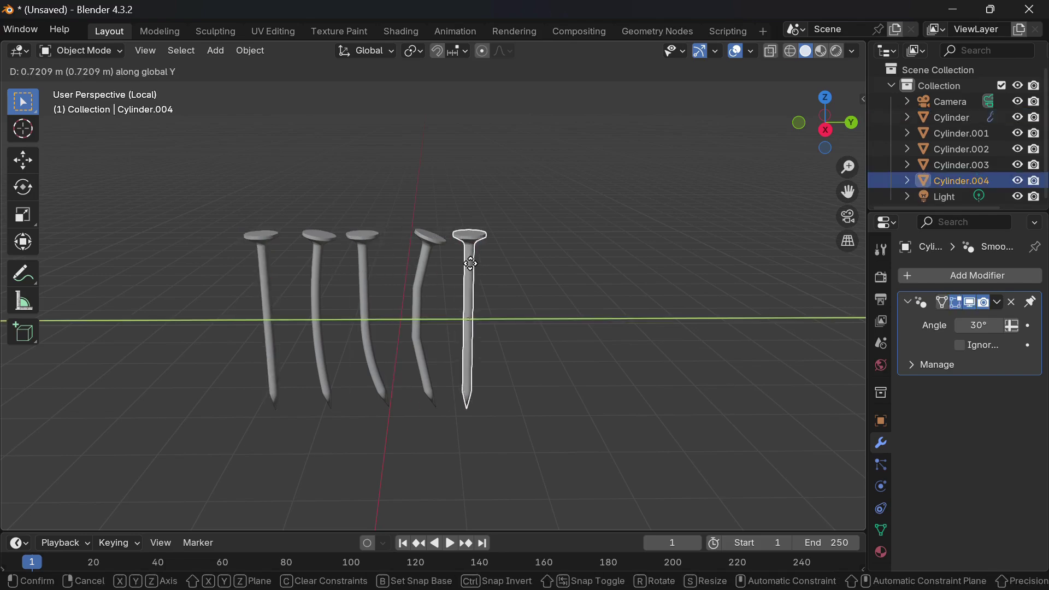
pyautogui.click(488, 253)
# - Add a Simple Deform modifier to the fifth nail in Bend mode, with an angle of 48.9° on the X axis
pyautogui.moveTo(544, 300); pyautogui.dragTo(470, 304, button='middle')
pyautogui.press('Tab')
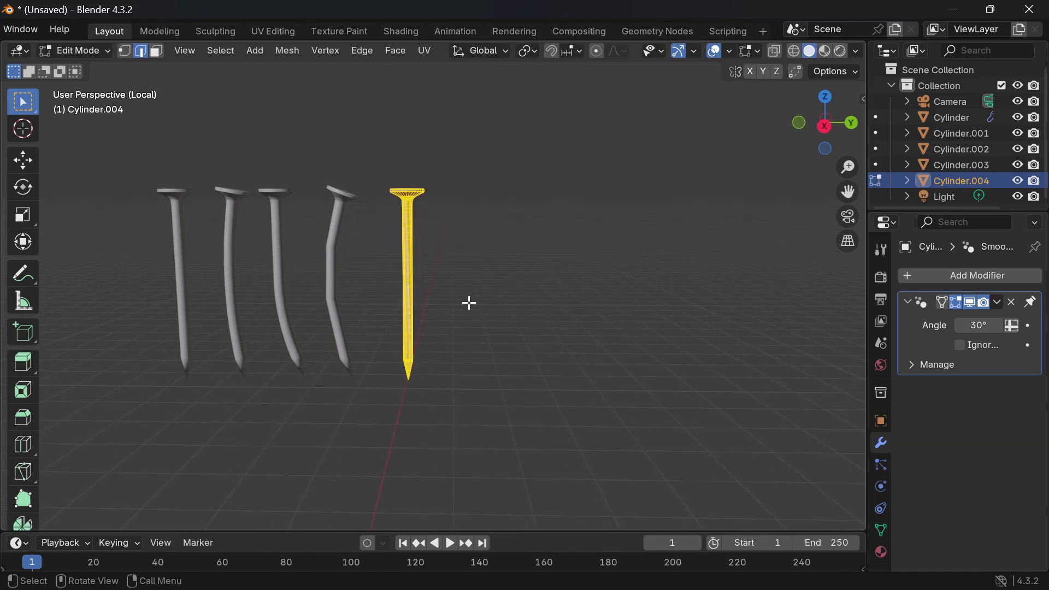
pyautogui.scroll(4, 407, 245)
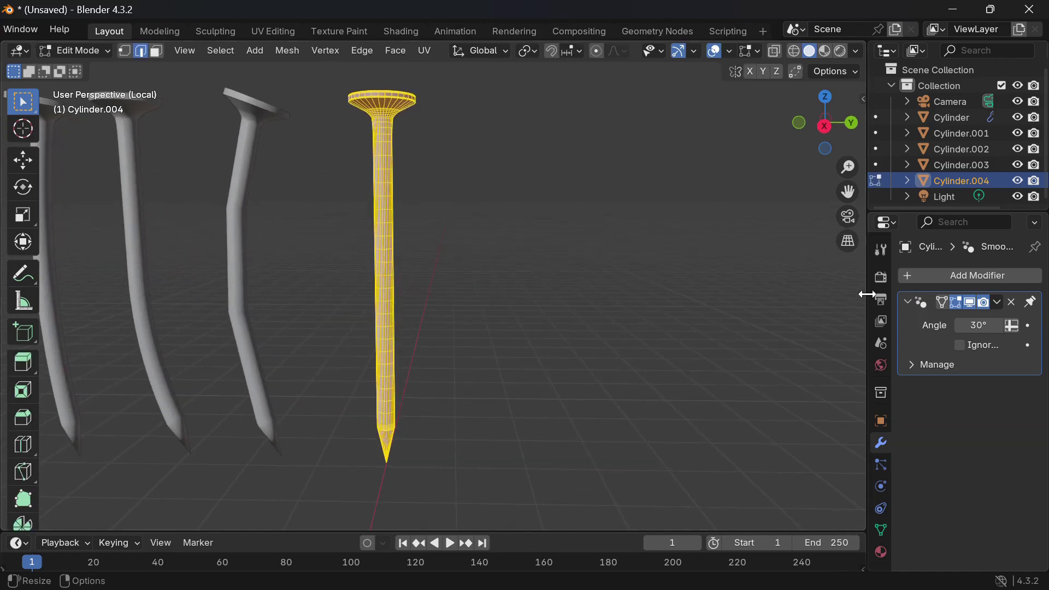
pyautogui.press('Tab')
pyautogui.click(919, 275)
pyautogui.moveTo(919, 275)
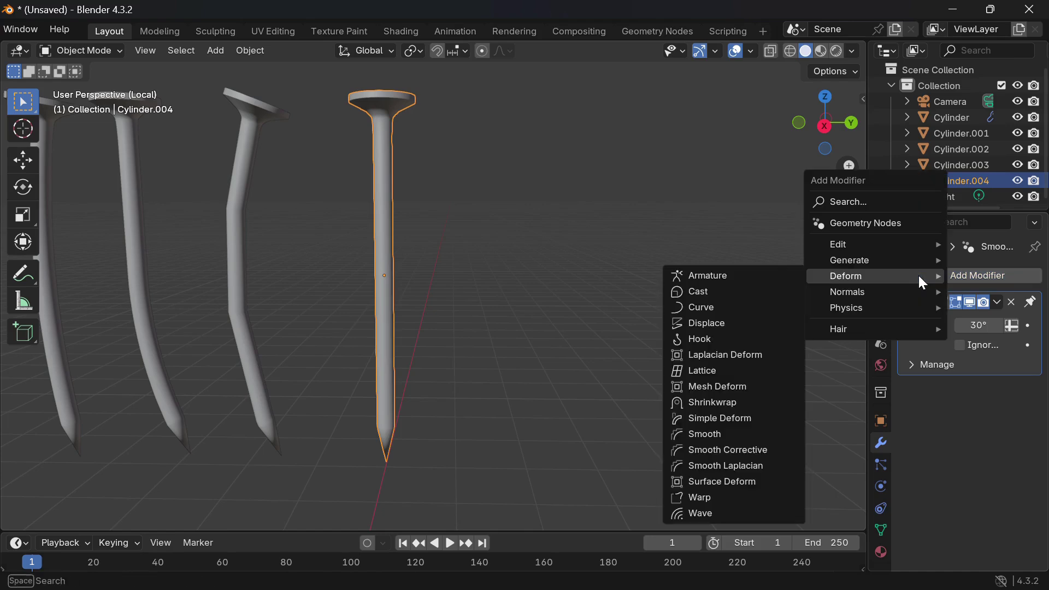
pyautogui.click(738, 416)
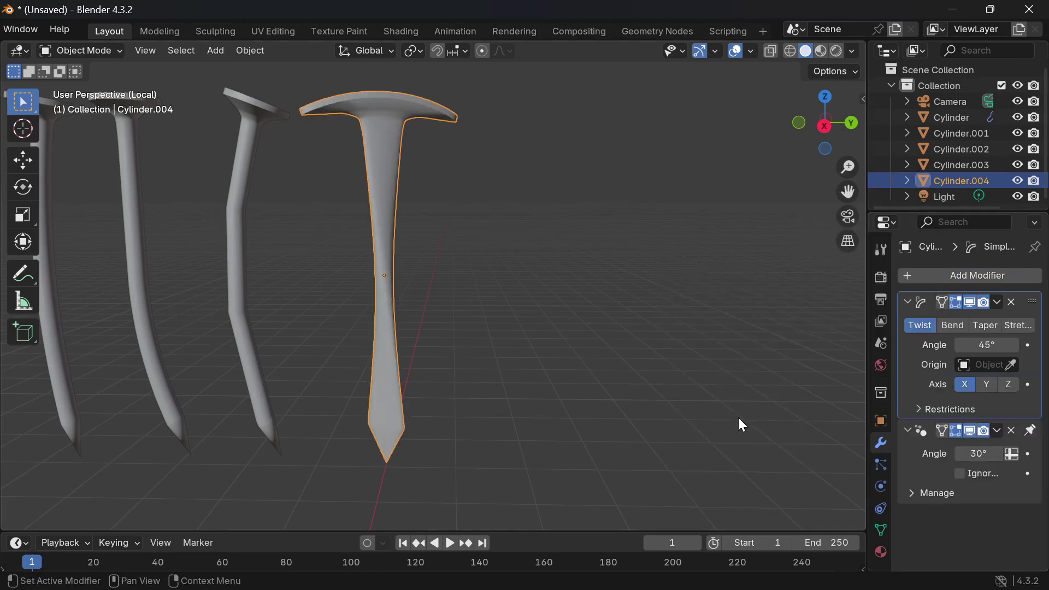
pyautogui.click(951, 326)
# - Select the lower half of the fifth nail's mesh with X-ray and assign it to a new vertex group at weight 1.000
pyautogui.press('Tab')
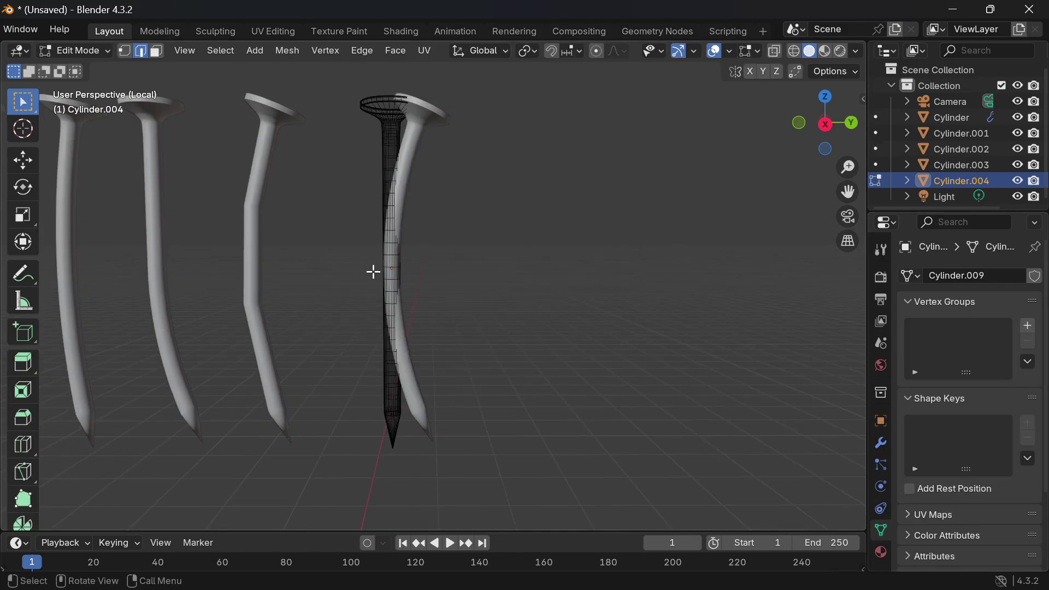
pyautogui.moveTo(374, 272); pyautogui.dragTo(452, 471)
pyautogui.moveTo(525, 390); pyautogui.dragTo(494, 312, button='middle')
pyautogui.moveTo(481, 265); pyautogui.dragTo(525, 412)
pyautogui.moveTo(525, 412); pyautogui.dragTo(458, 470, button='middle')
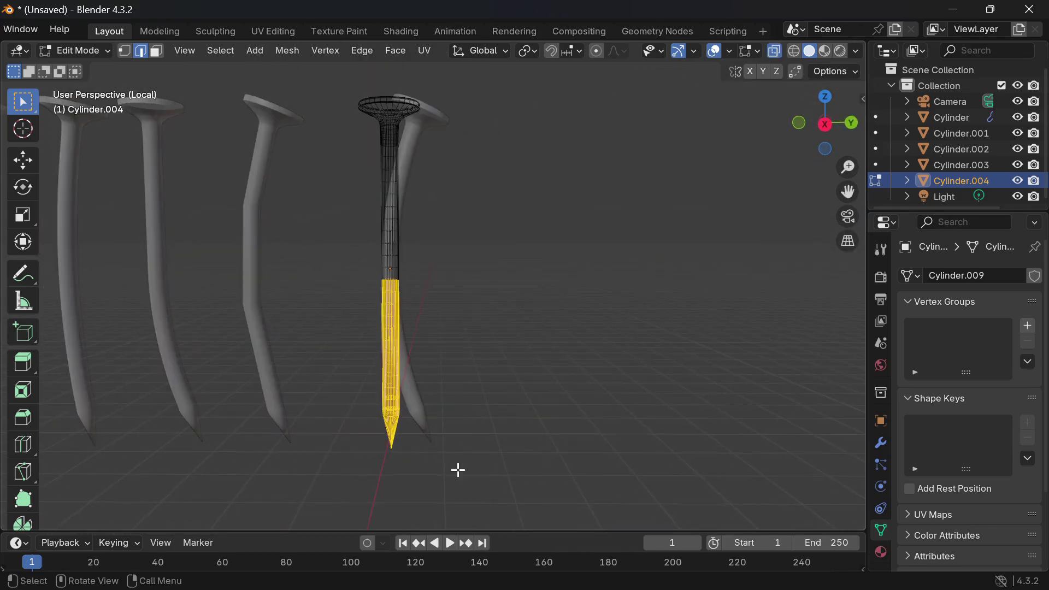
pyautogui.hotkey('alt', 'z')
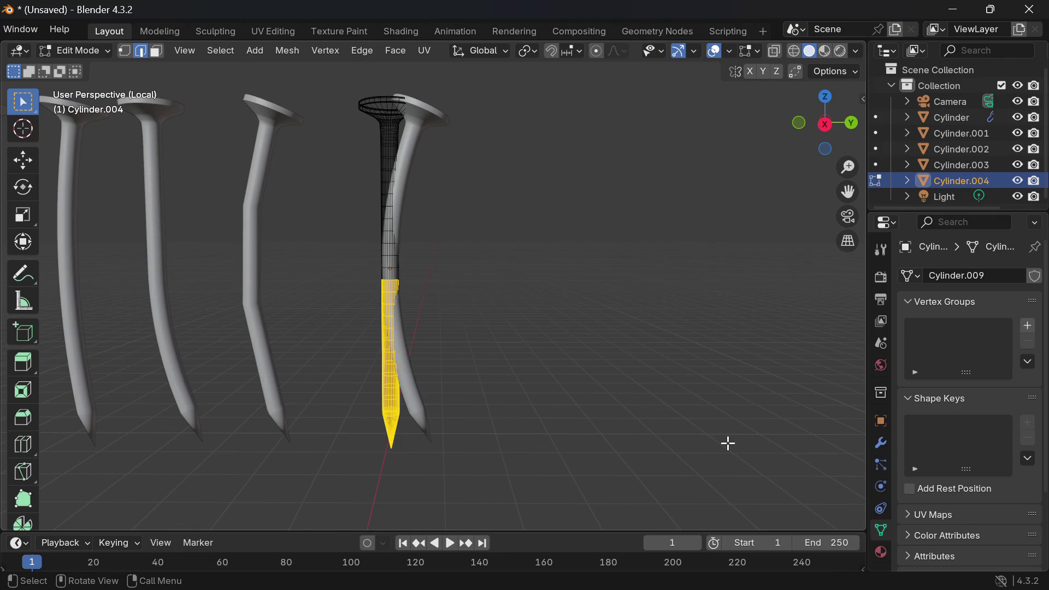
pyautogui.click(1028, 326)
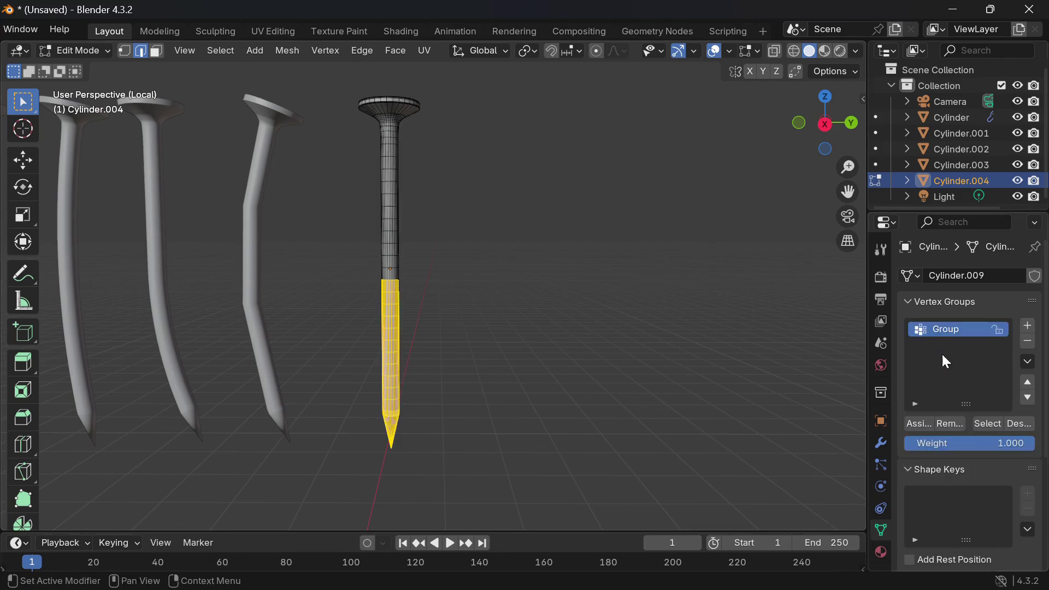
pyautogui.click(920, 424)
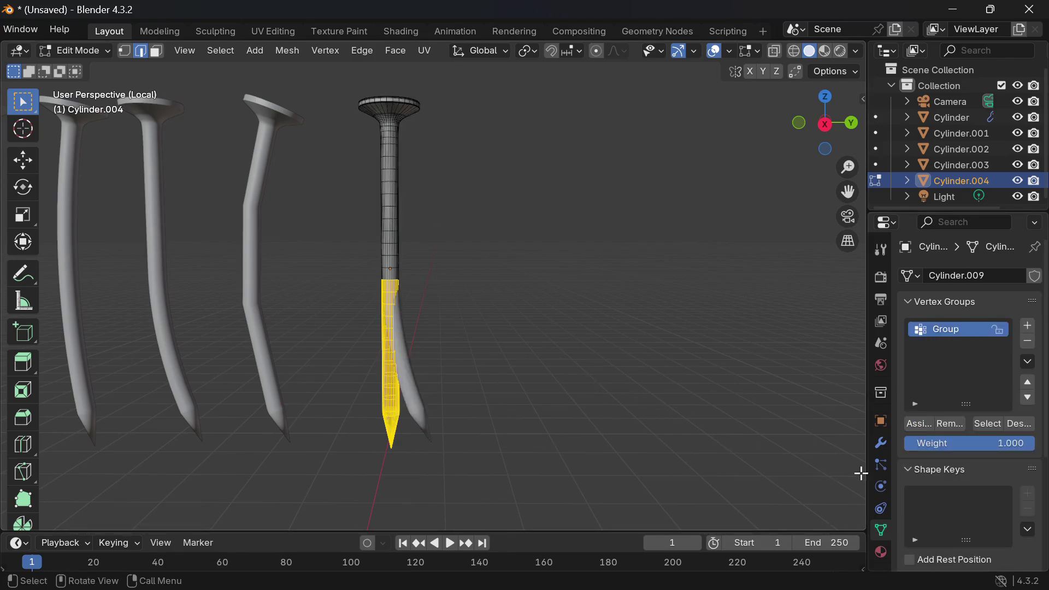
# - Restrict the fifth nail's Simple Deform bend to the vertex group named Group and return to Object Mode
pyautogui.click(885, 444)
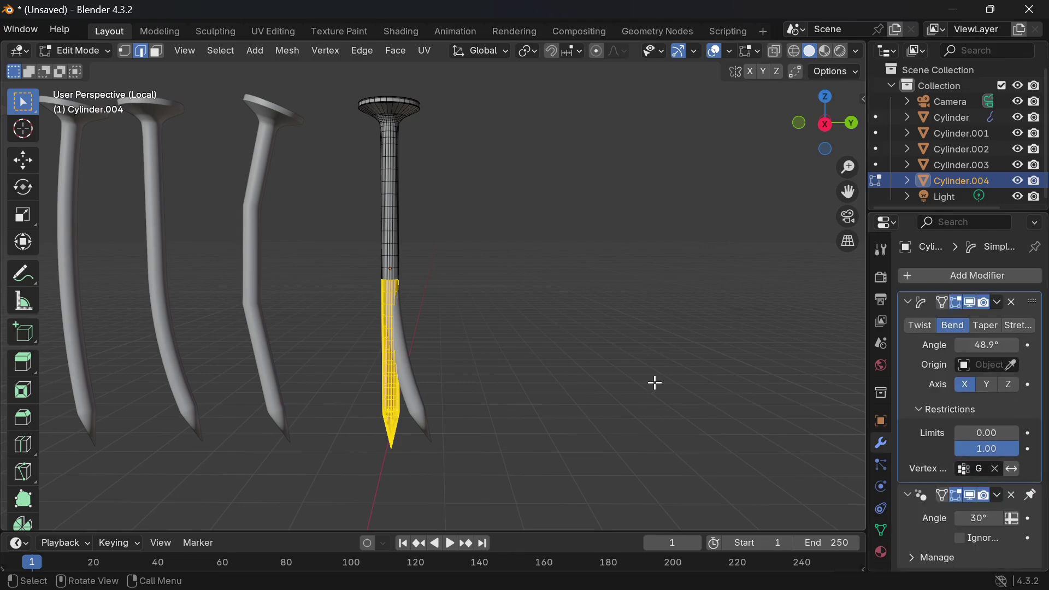
pyautogui.click(980, 469)
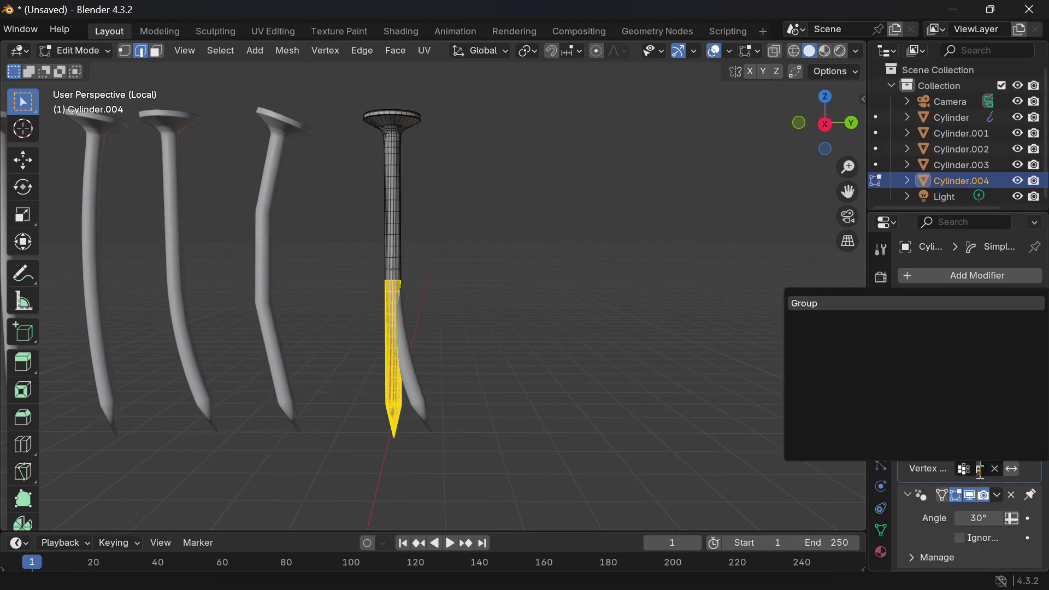
pyautogui.click(805, 303)
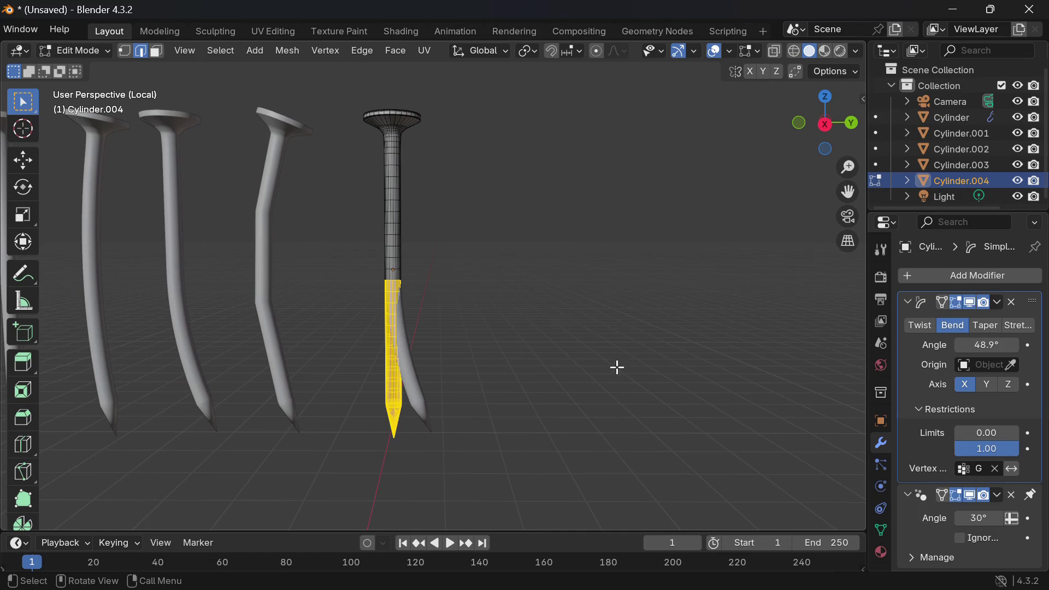
pyautogui.press('Tab')
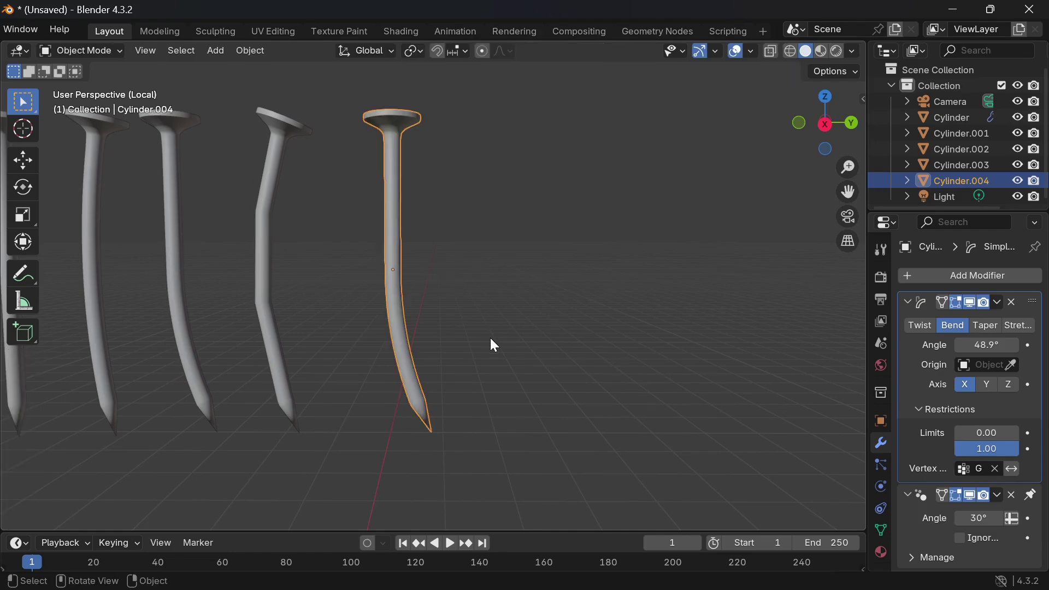
pyautogui.moveTo(490, 337); pyautogui.dragTo(490, 338, button='middle')
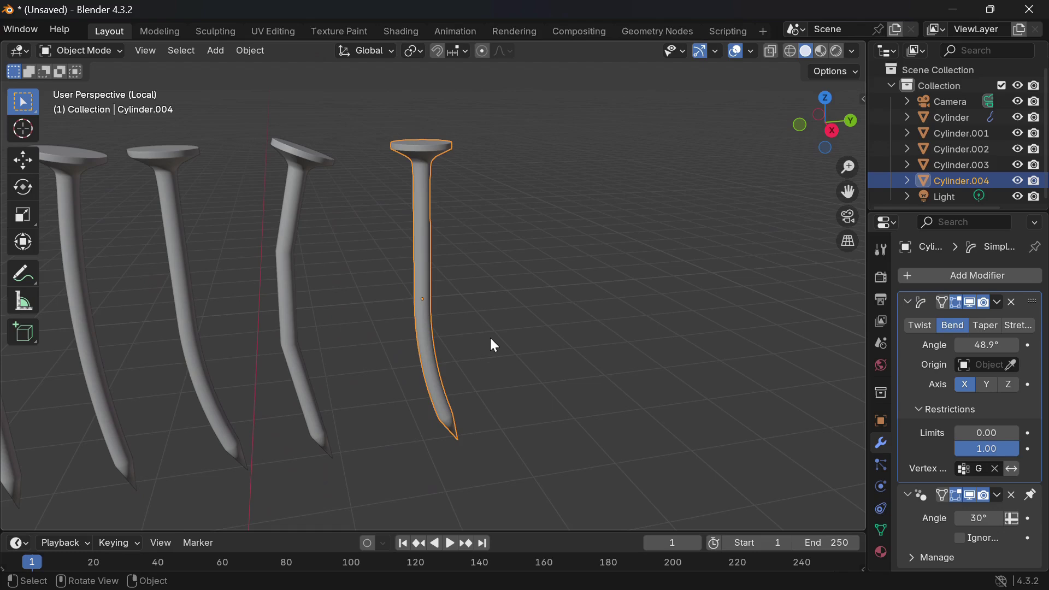
pyautogui.click(999, 303)
# - Select the fifth nail's head and neck through the mesh and assign them to a second new vertex group at weight 1.000
pyautogui.press('Tab')
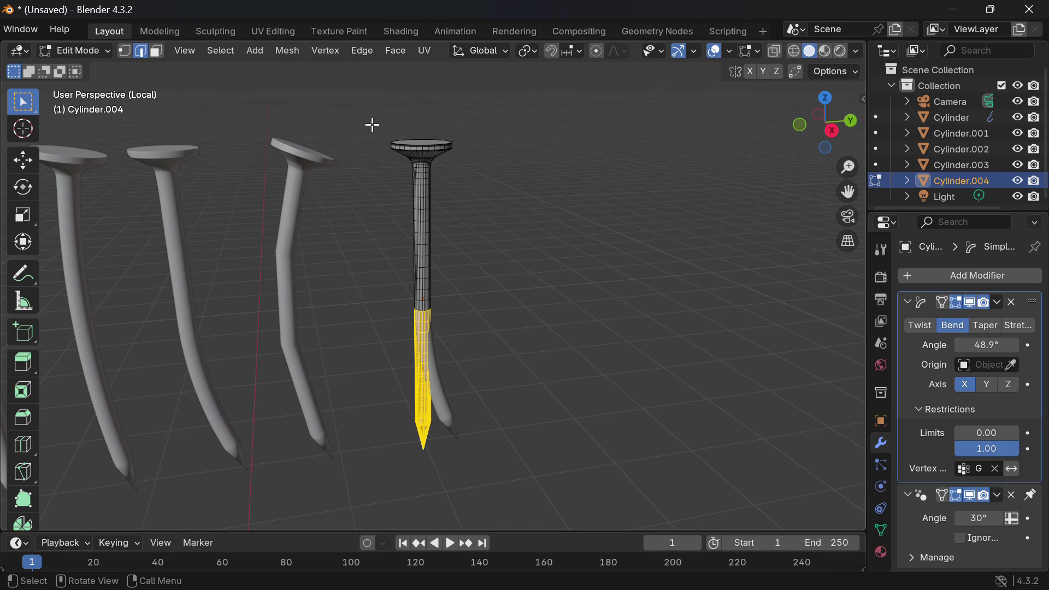
pyautogui.hotkey('alt', 'z')
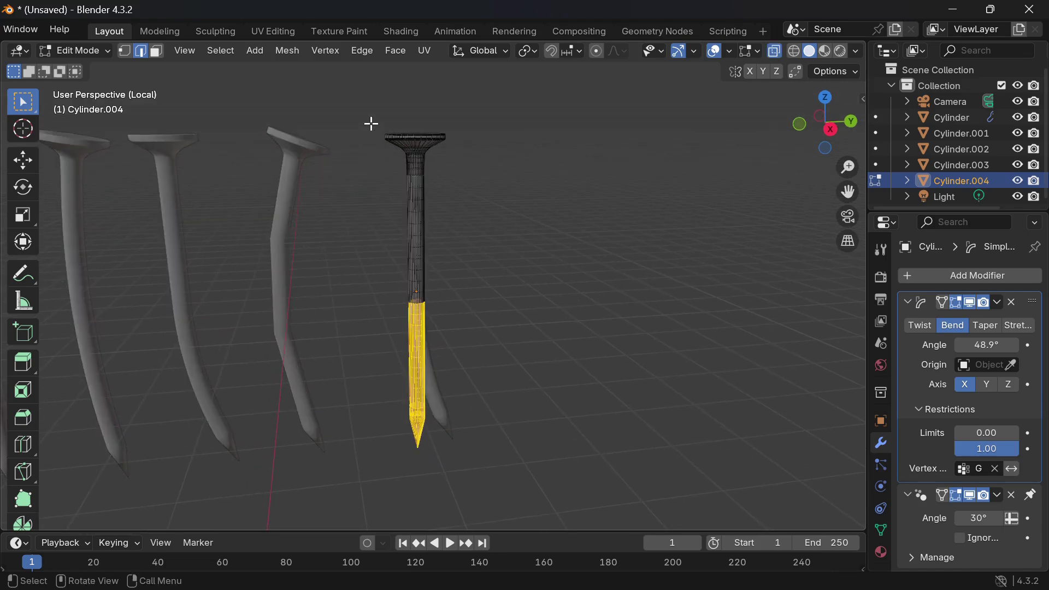
pyautogui.moveTo(366, 116); pyautogui.dragTo(473, 182)
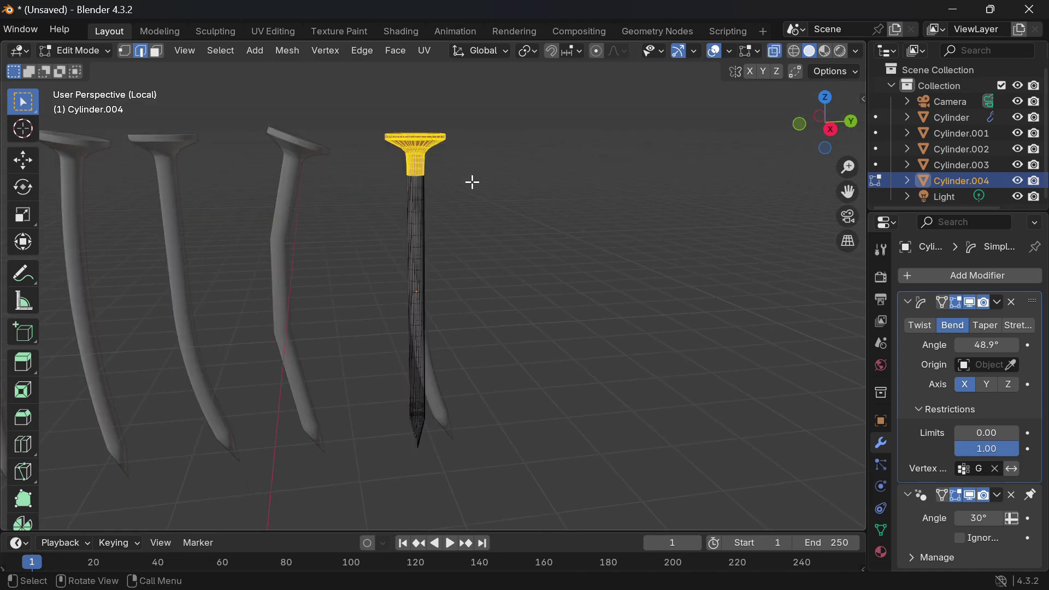
pyautogui.click(882, 528)
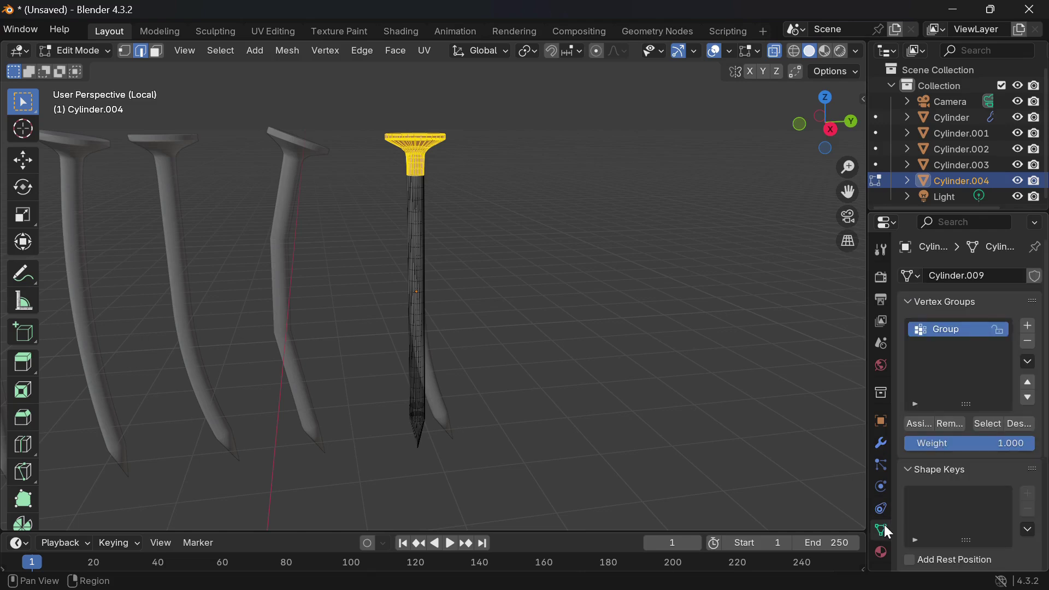
pyautogui.click(1030, 326)
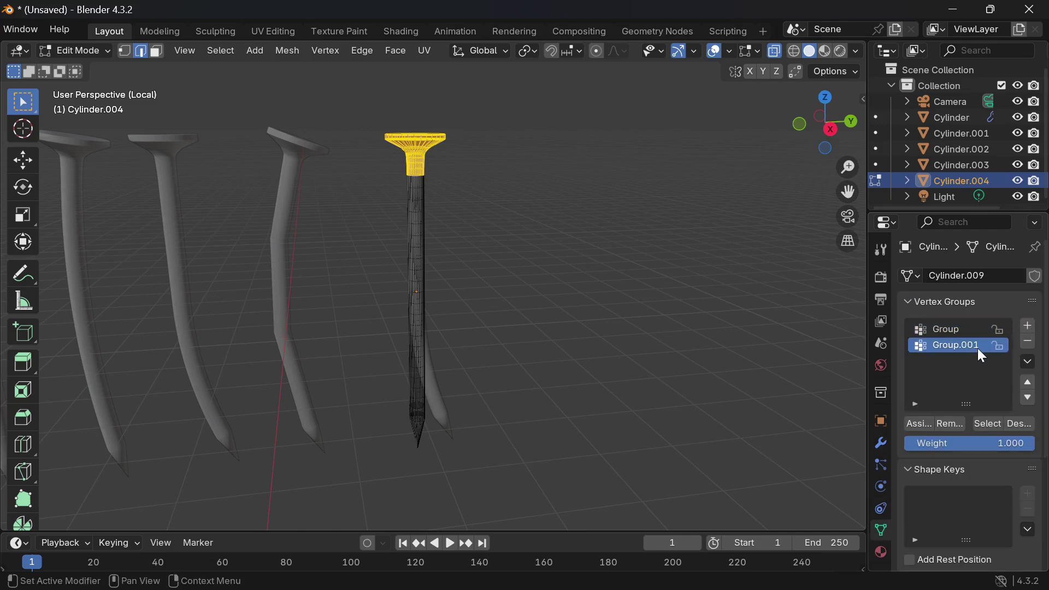
pyautogui.click(918, 424)
# - Add a second Simple Deform modifier to the fifth nail and set it to Bend
pyautogui.click(880, 442)
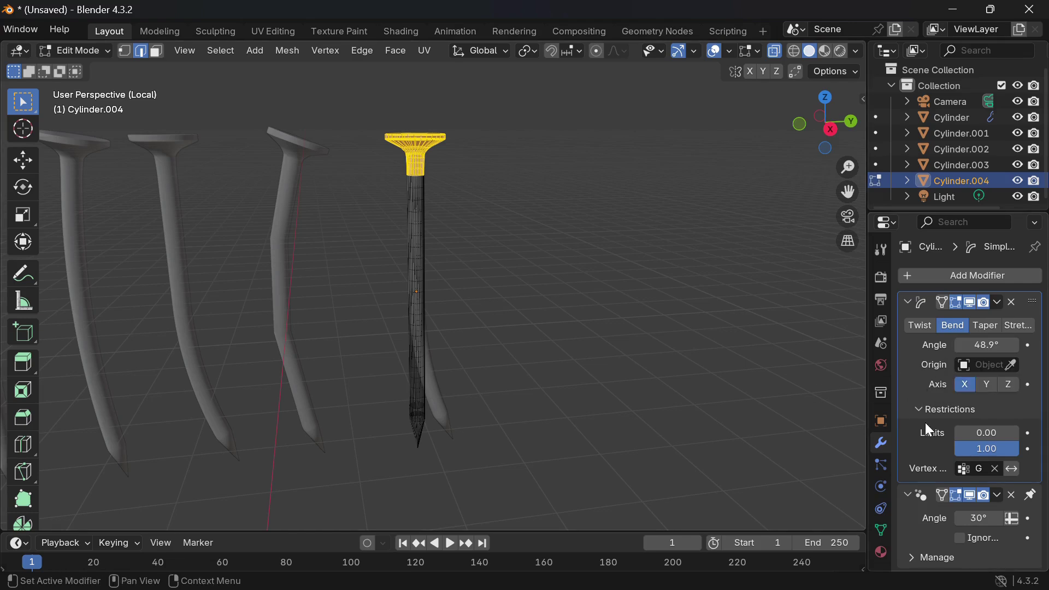
pyautogui.click(962, 278)
pyautogui.moveTo(932, 280)
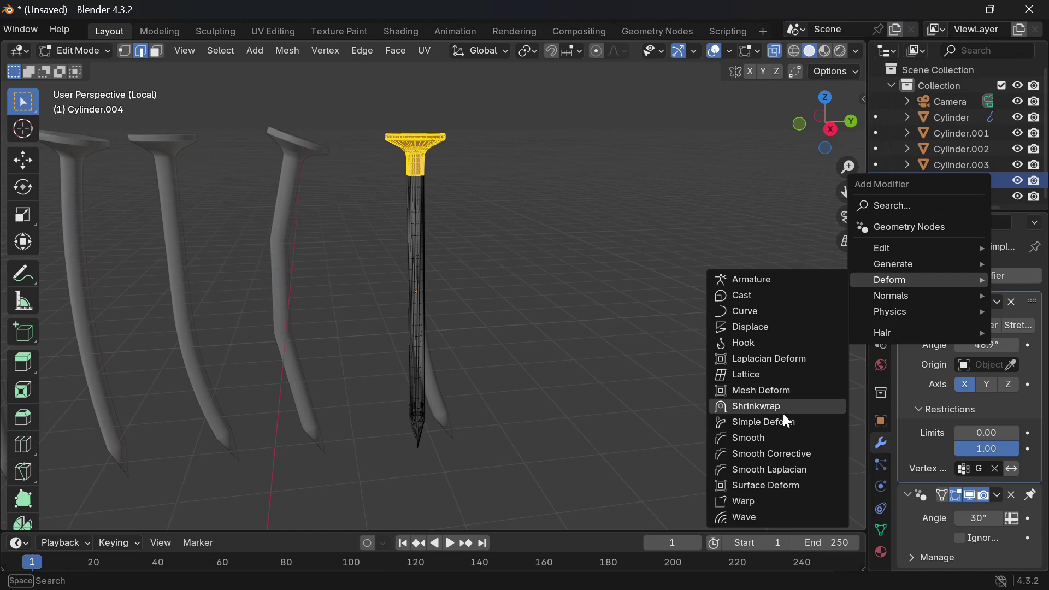
pyautogui.click(768, 424)
pyautogui.scroll(-5, 932, 476)
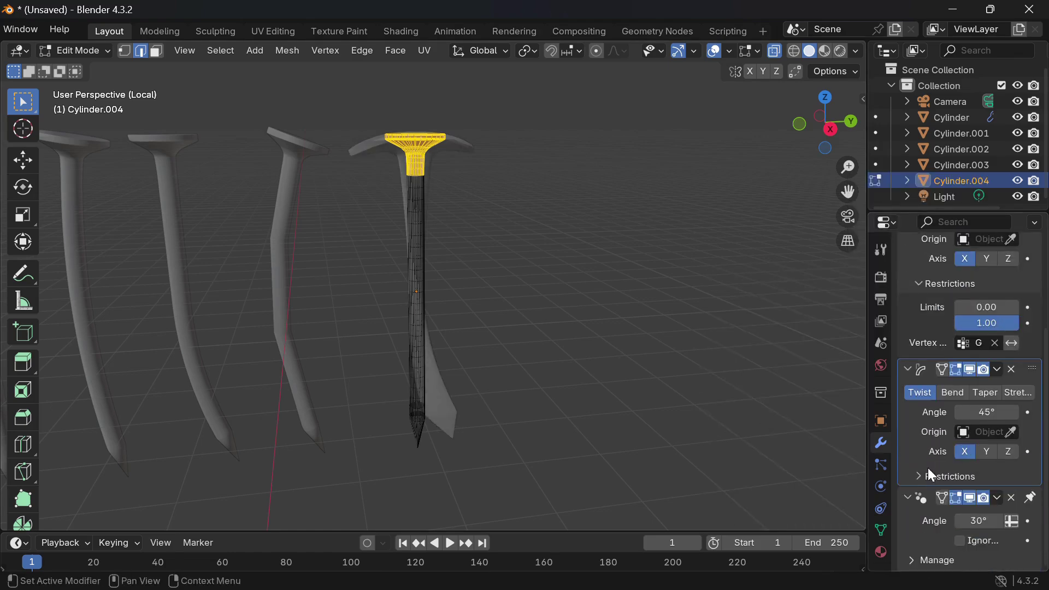
pyautogui.click(954, 393)
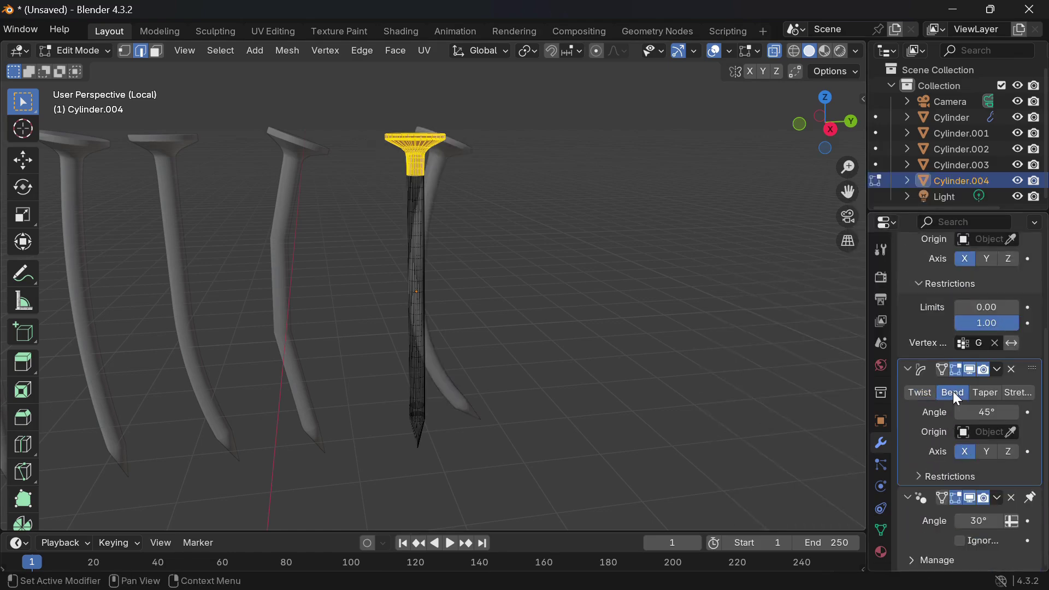
# - Restrict the second bend to vertex group Group.001, set its angle to 12.9°, and return to Object Mode
pyautogui.click(951, 477)
pyautogui.scroll(-3, 970, 467)
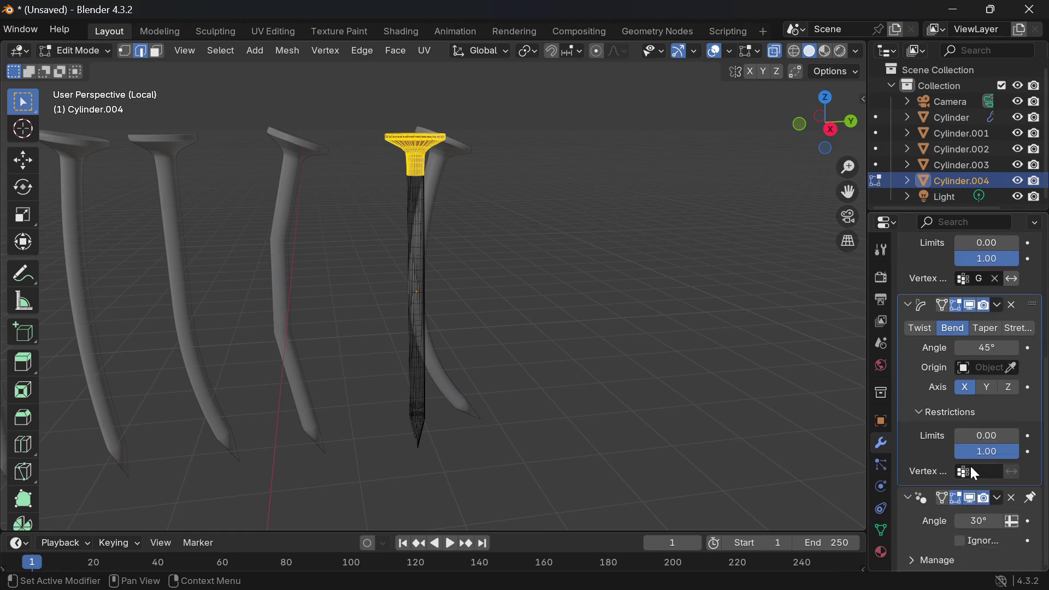
pyautogui.click(982, 474)
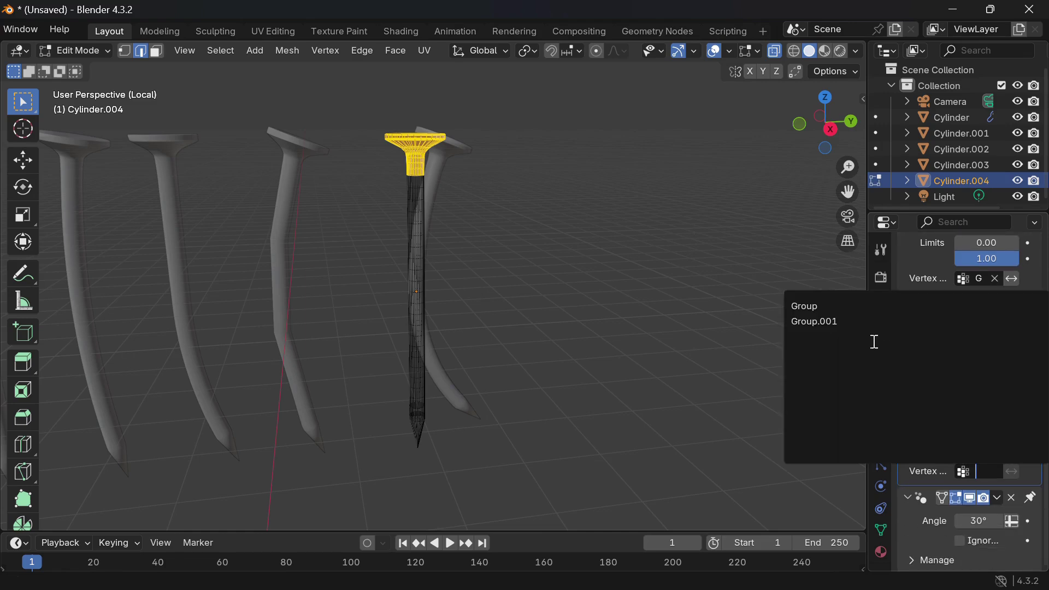
pyautogui.click(826, 318)
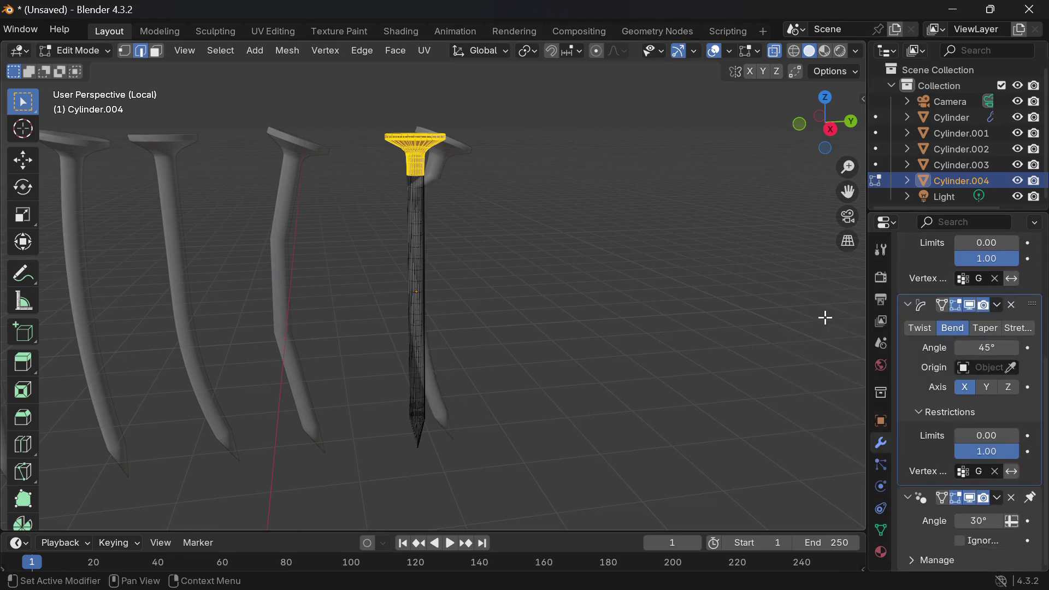
pyautogui.scroll(4, 983, 415)
pyautogui.moveTo(987, 433); pyautogui.dragTo(941, 433)
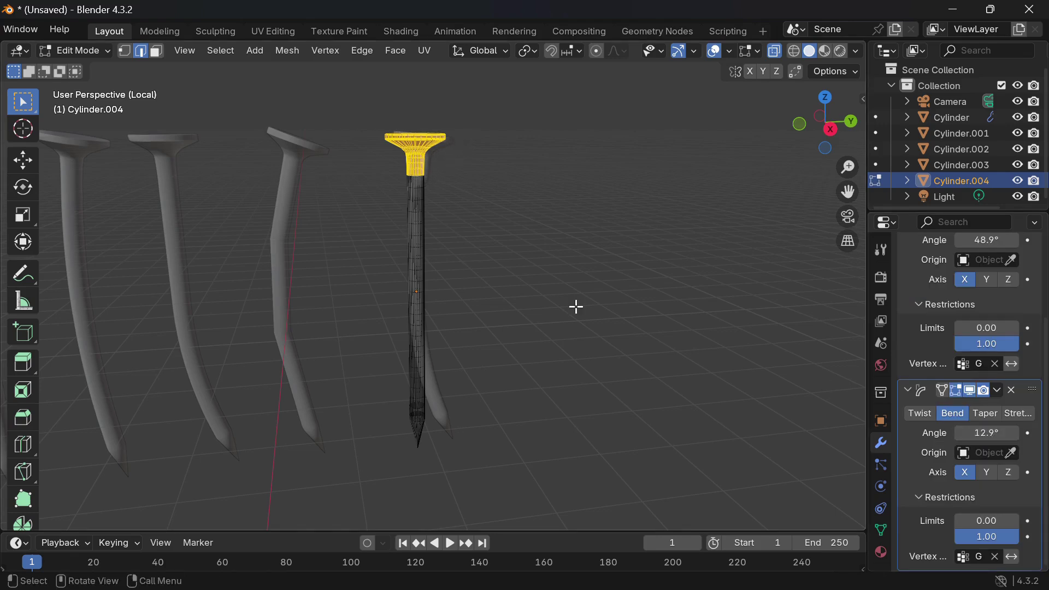
pyautogui.press('Tab')
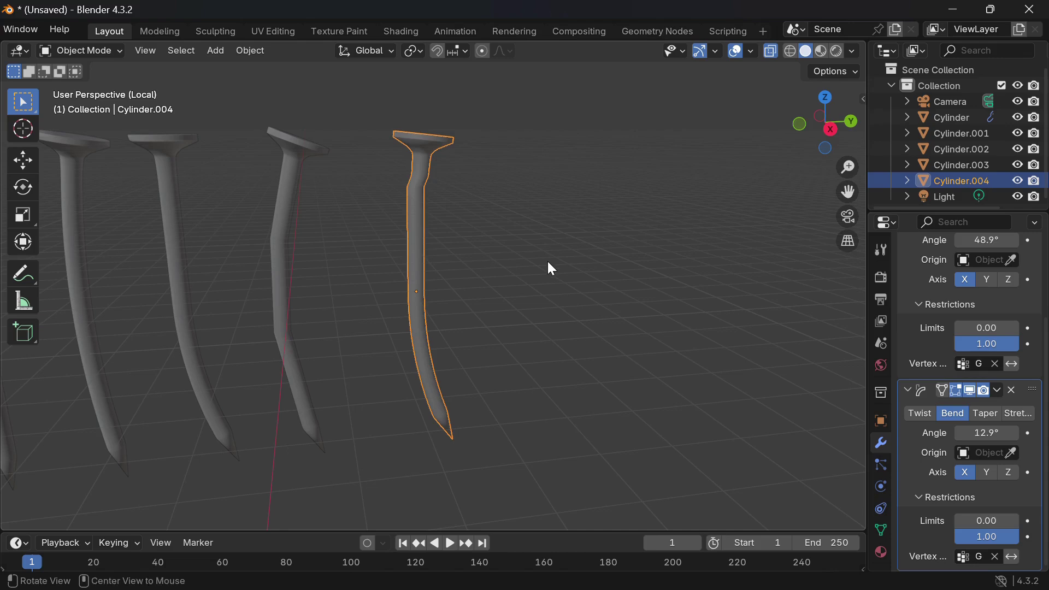
# - Deselect the fifth nail and switch the viewport to Material Preview shading with all five nails in view
pyautogui.keyDown('shift'); pyautogui.moveTo(547, 261); pyautogui.dragTo(674, 211, button='middle'); pyautogui.keyUp('shift')
pyautogui.scroll(-2, 675, 212)
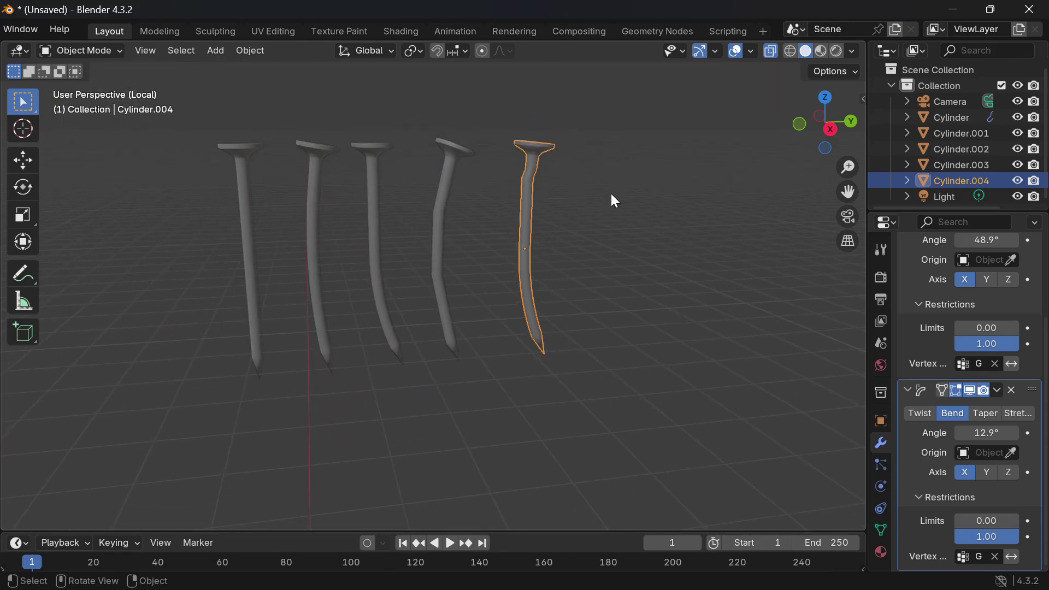
pyautogui.moveTo(611, 193); pyautogui.dragTo(636, 210, button='middle')
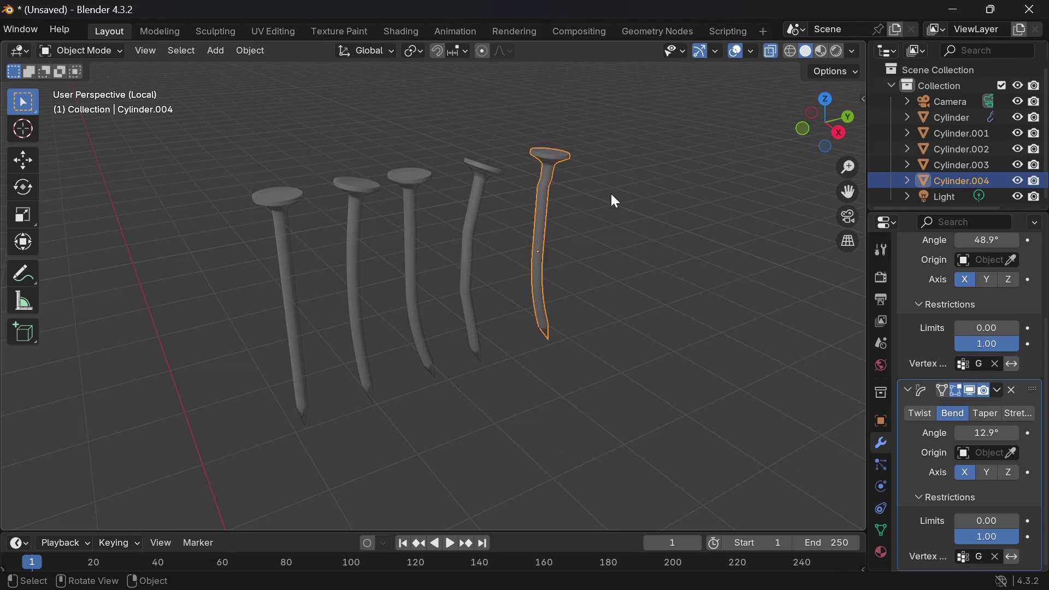
pyautogui.click(611, 195)
pyautogui.moveTo(634, 256); pyautogui.dragTo(634, 256, button='middle')
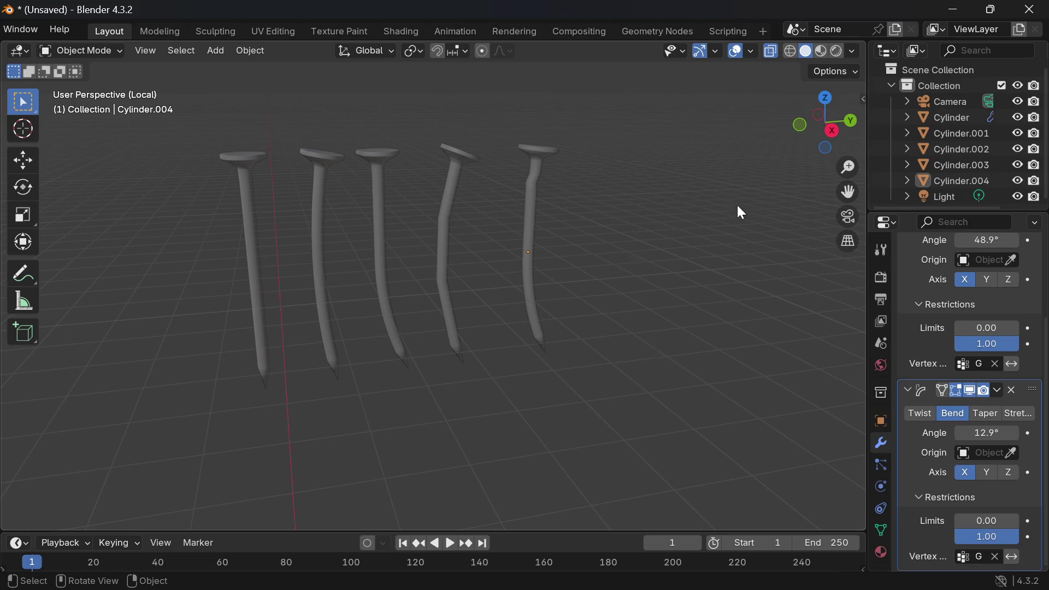
pyautogui.click(823, 53)
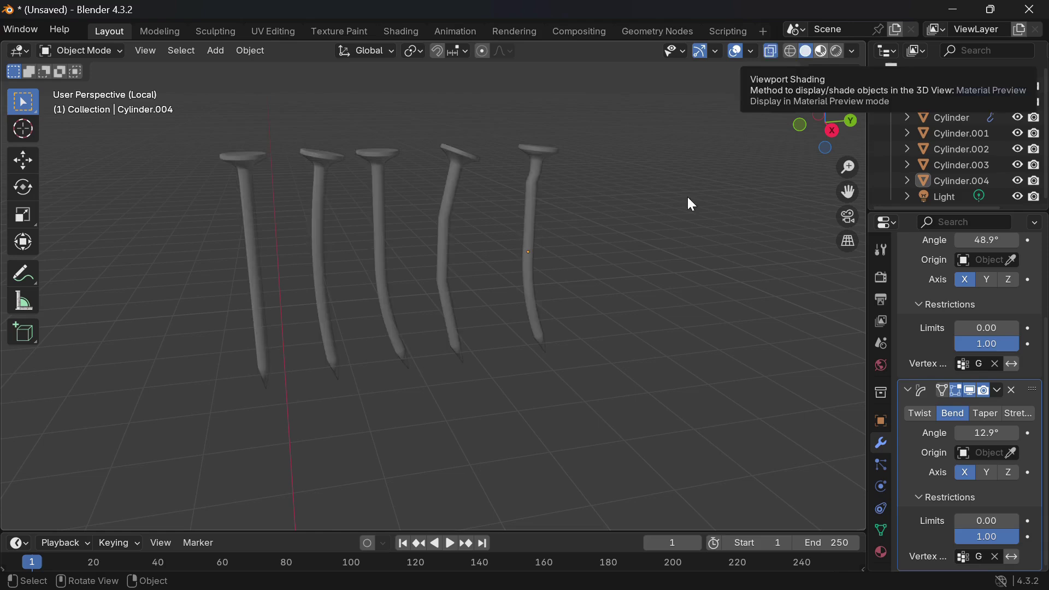
pyautogui.moveTo(561, 210); pyautogui.dragTo(622, 256, button='middle')
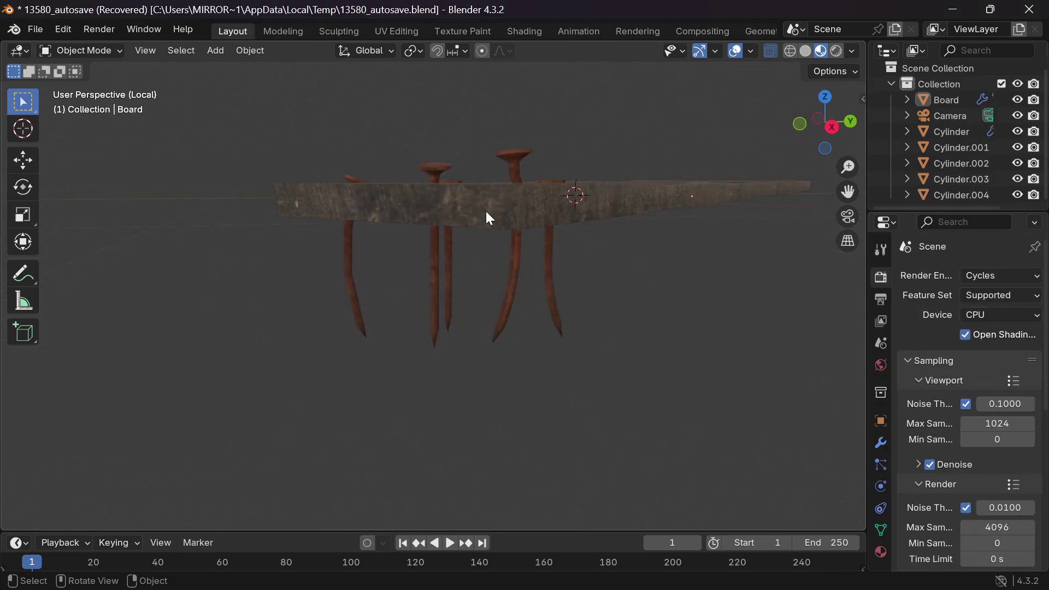
pyautogui.moveTo(486, 211); pyautogui.dragTo(487, 211, button='middle')
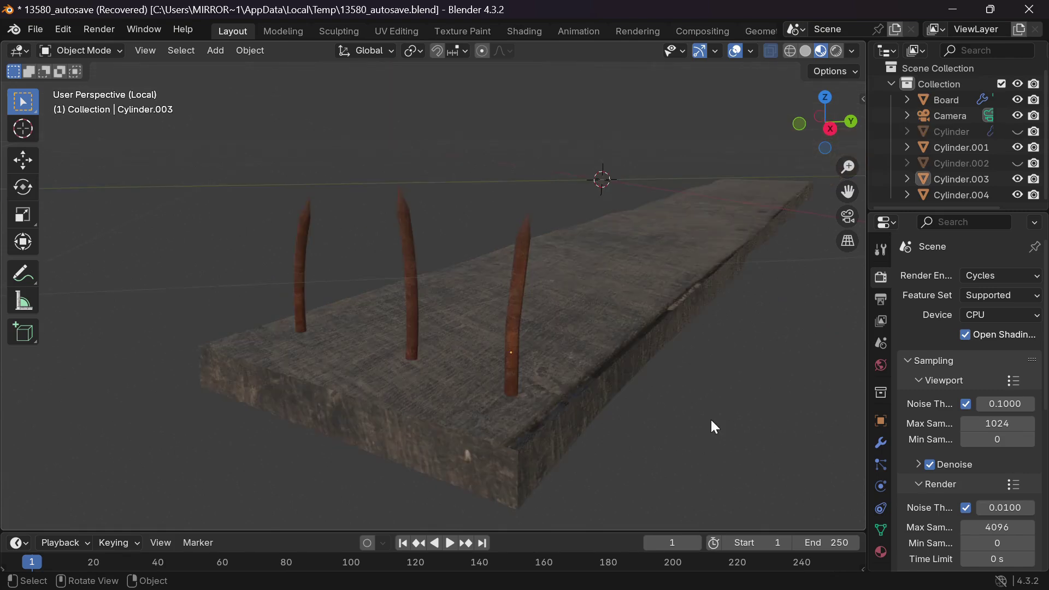
pyautogui.moveTo(714, 426); pyautogui.dragTo(711, 421, button='middle')
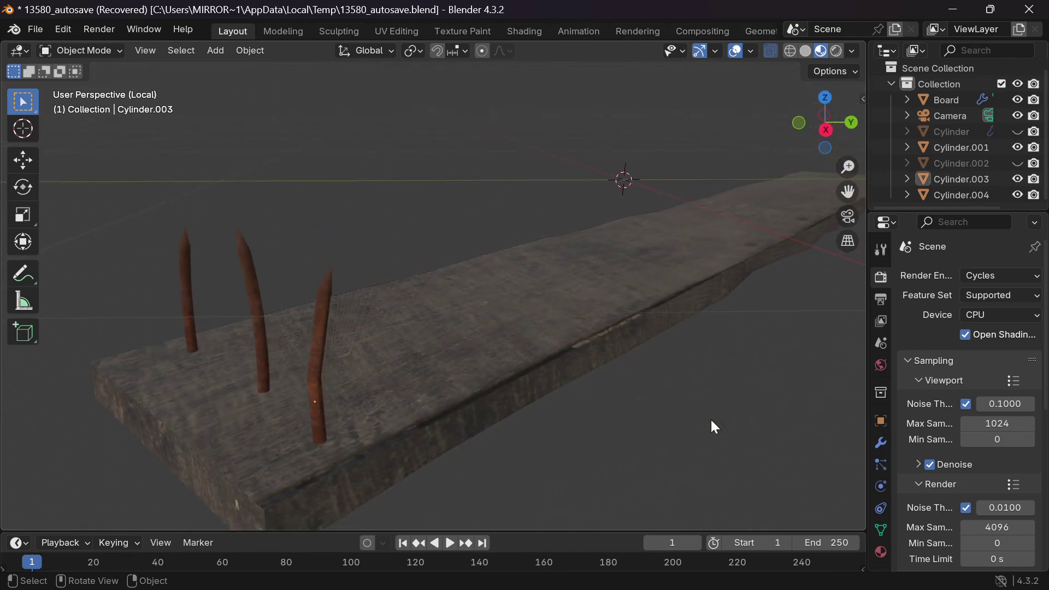
pyautogui.moveTo(566, 452); pyautogui.dragTo(713, 396, button='middle')
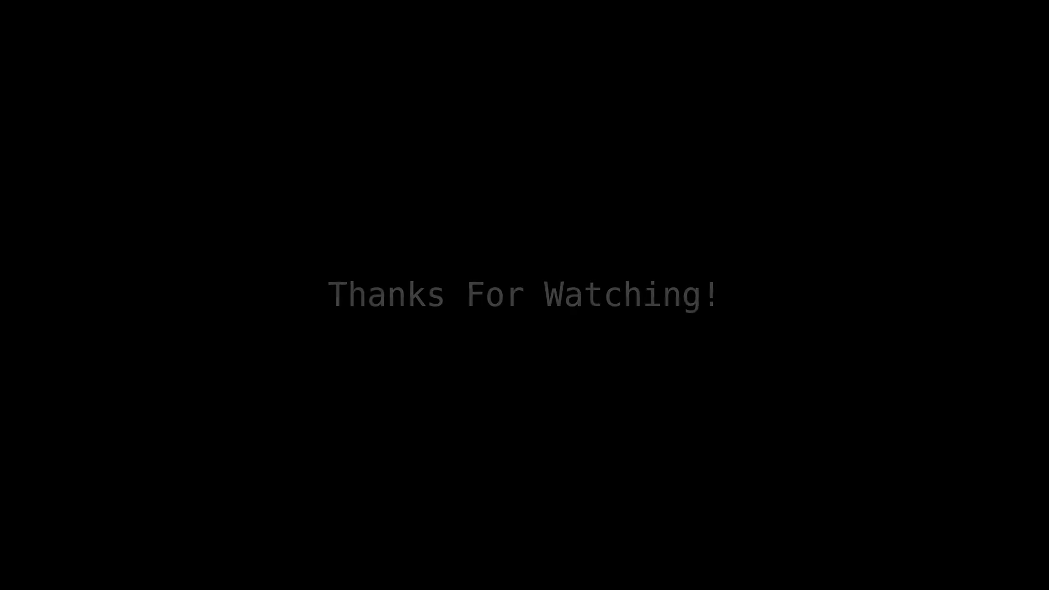